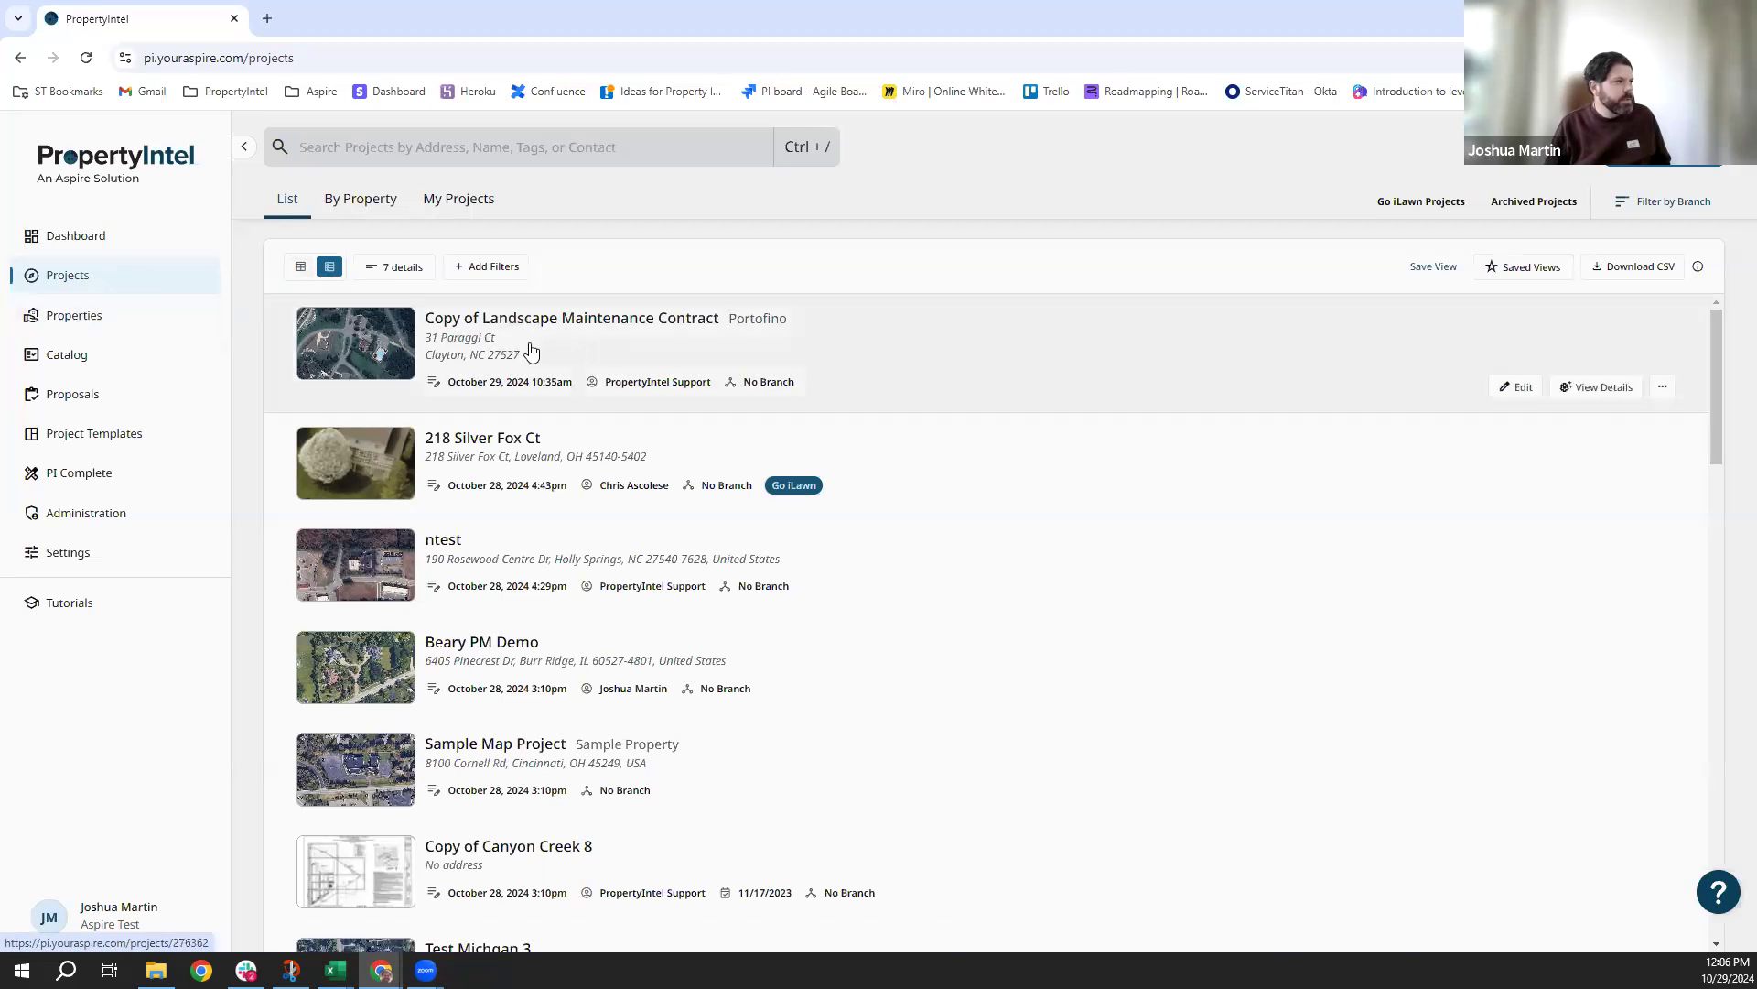
Show projects as a table, hiding Last Modified, Created By, Bid Date, Parent Property and Branch.
{"action": "left_click", "coordinate": [301, 267]}
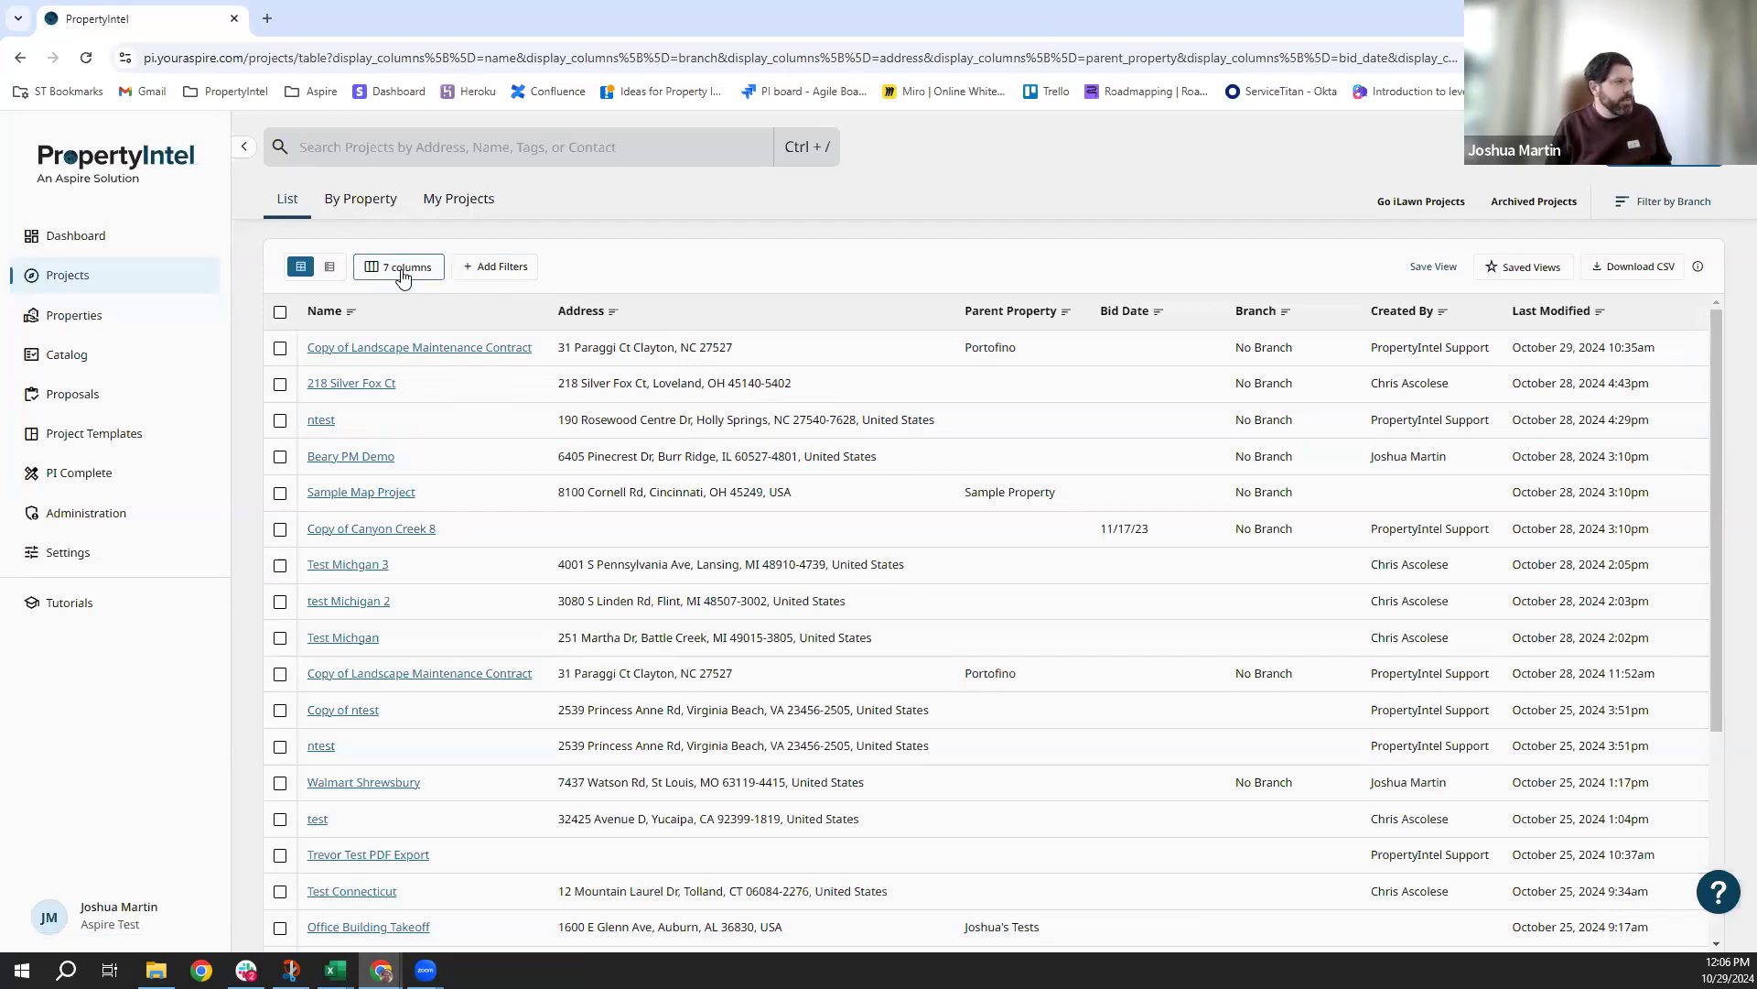
{"action": "left_click", "coordinate": [402, 274]}
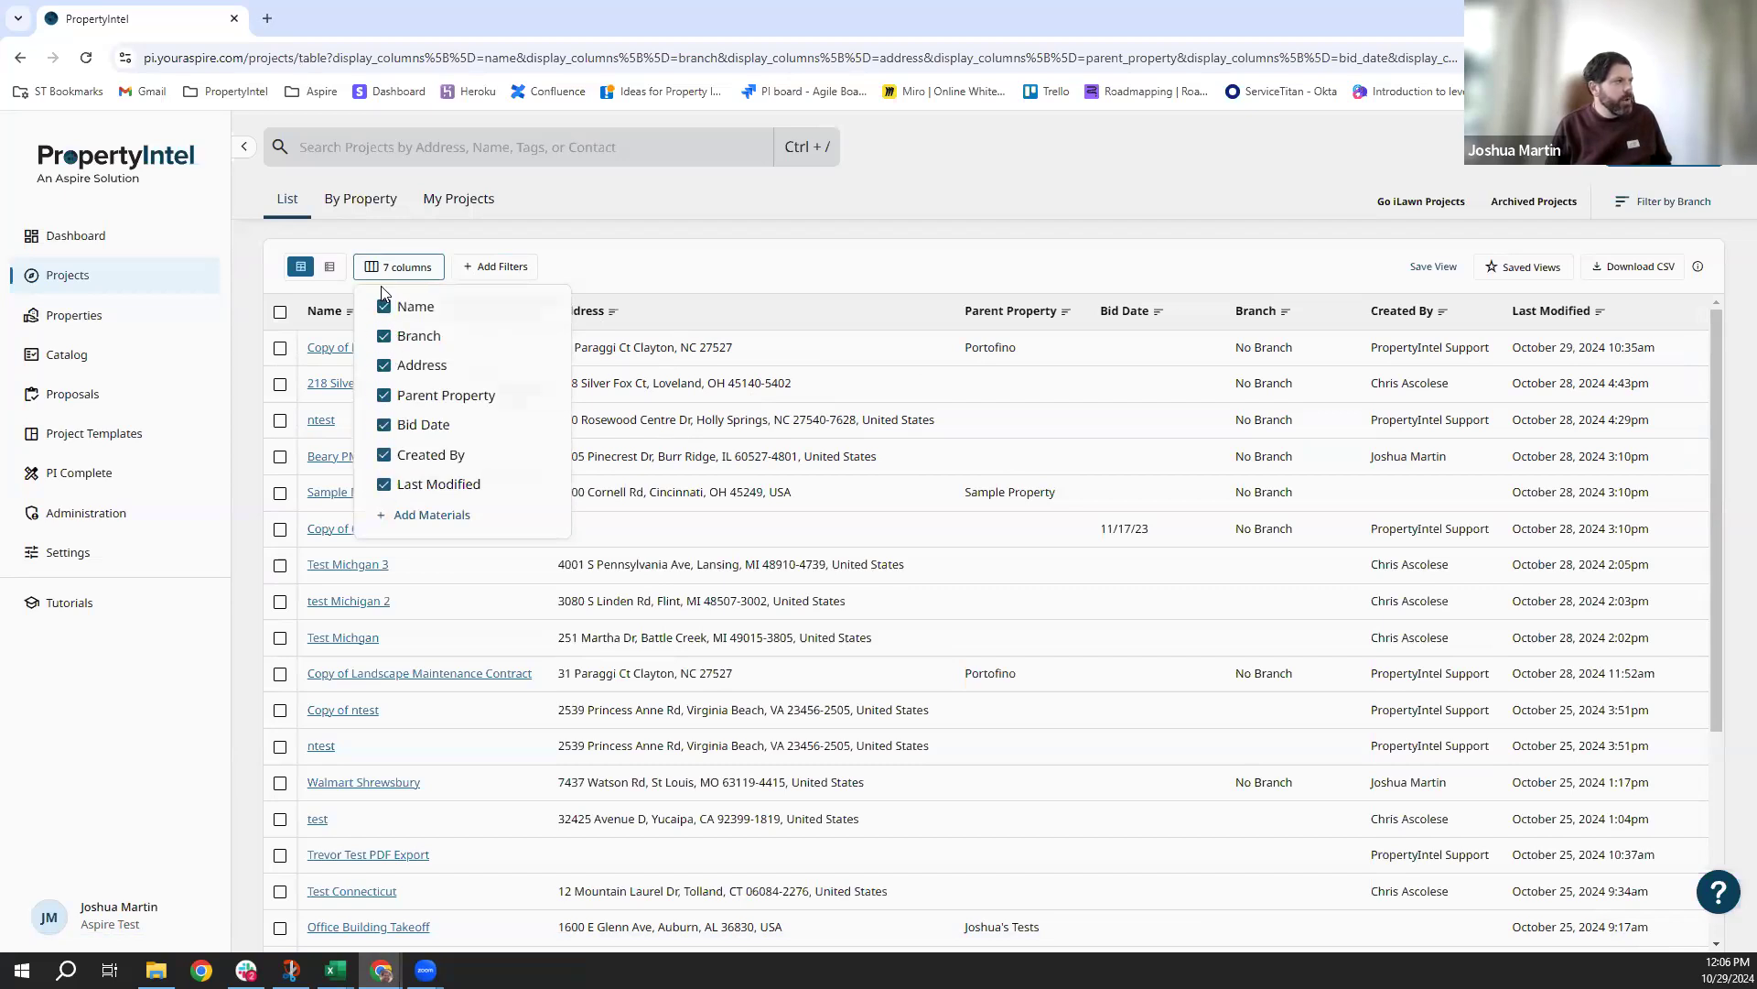
{"action": "left_click", "coordinate": [384, 484]}
{"action": "left_click", "coordinate": [385, 454]}
{"action": "left_click", "coordinate": [384, 425]}
{"action": "left_click", "coordinate": [385, 403]}
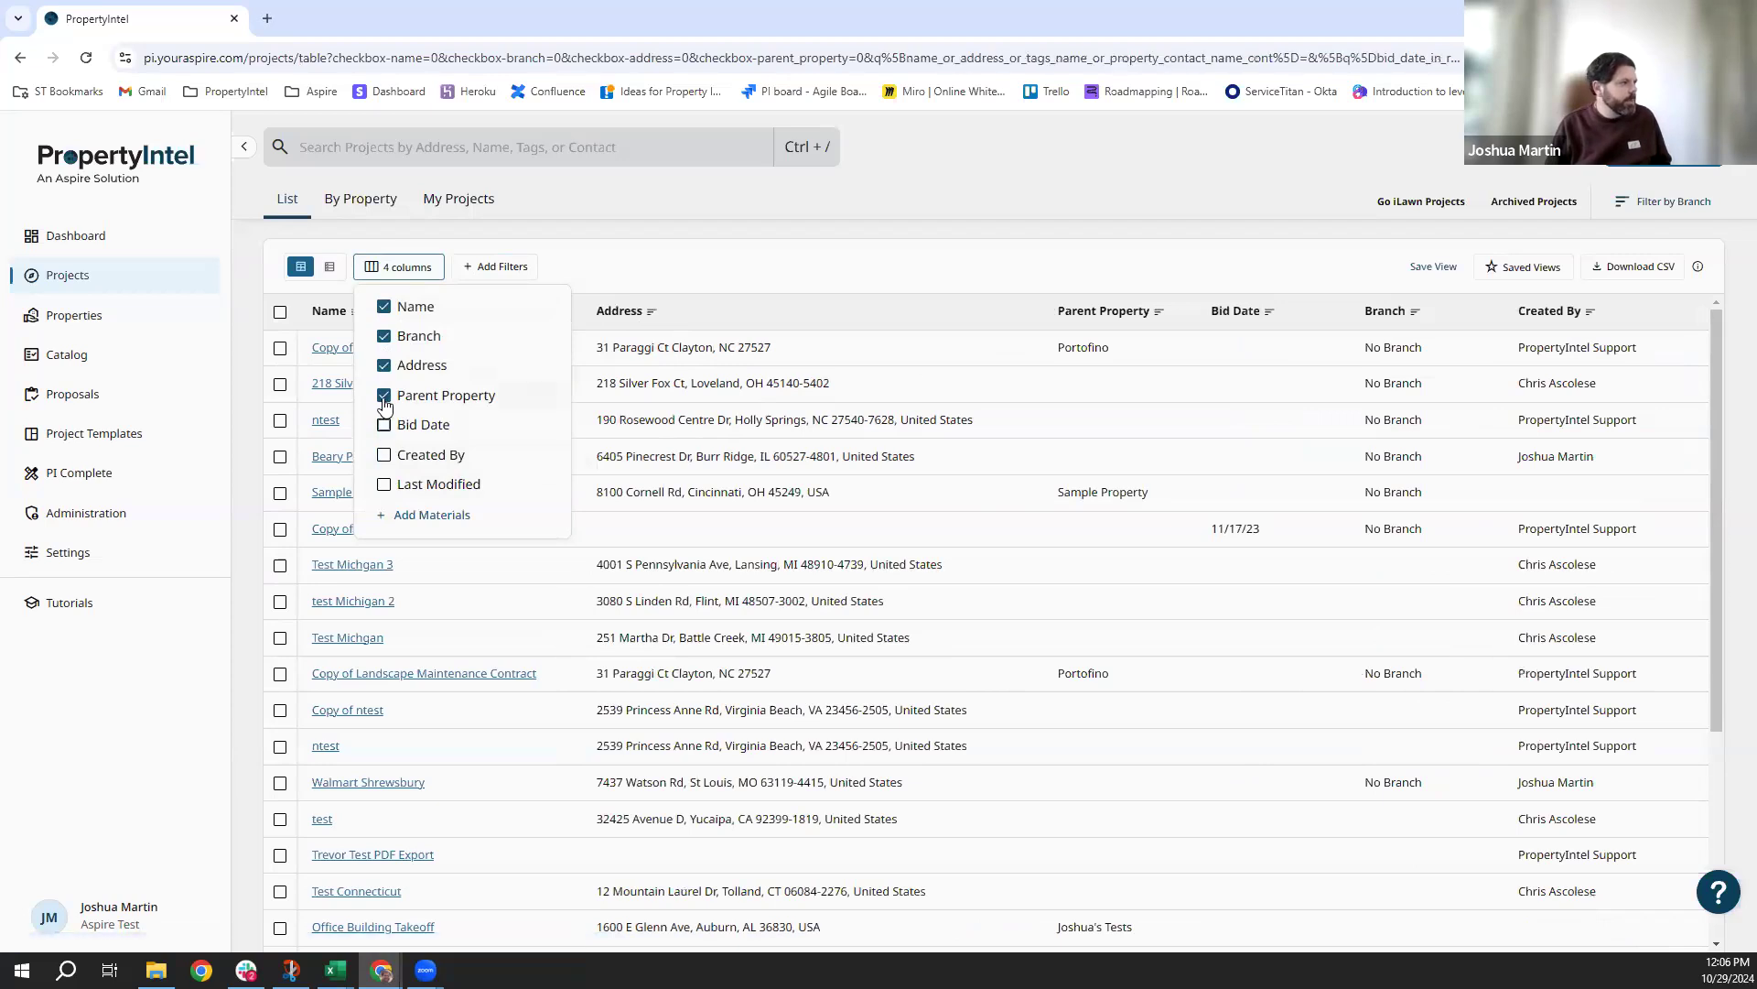
{"action": "left_click", "coordinate": [386, 337]}
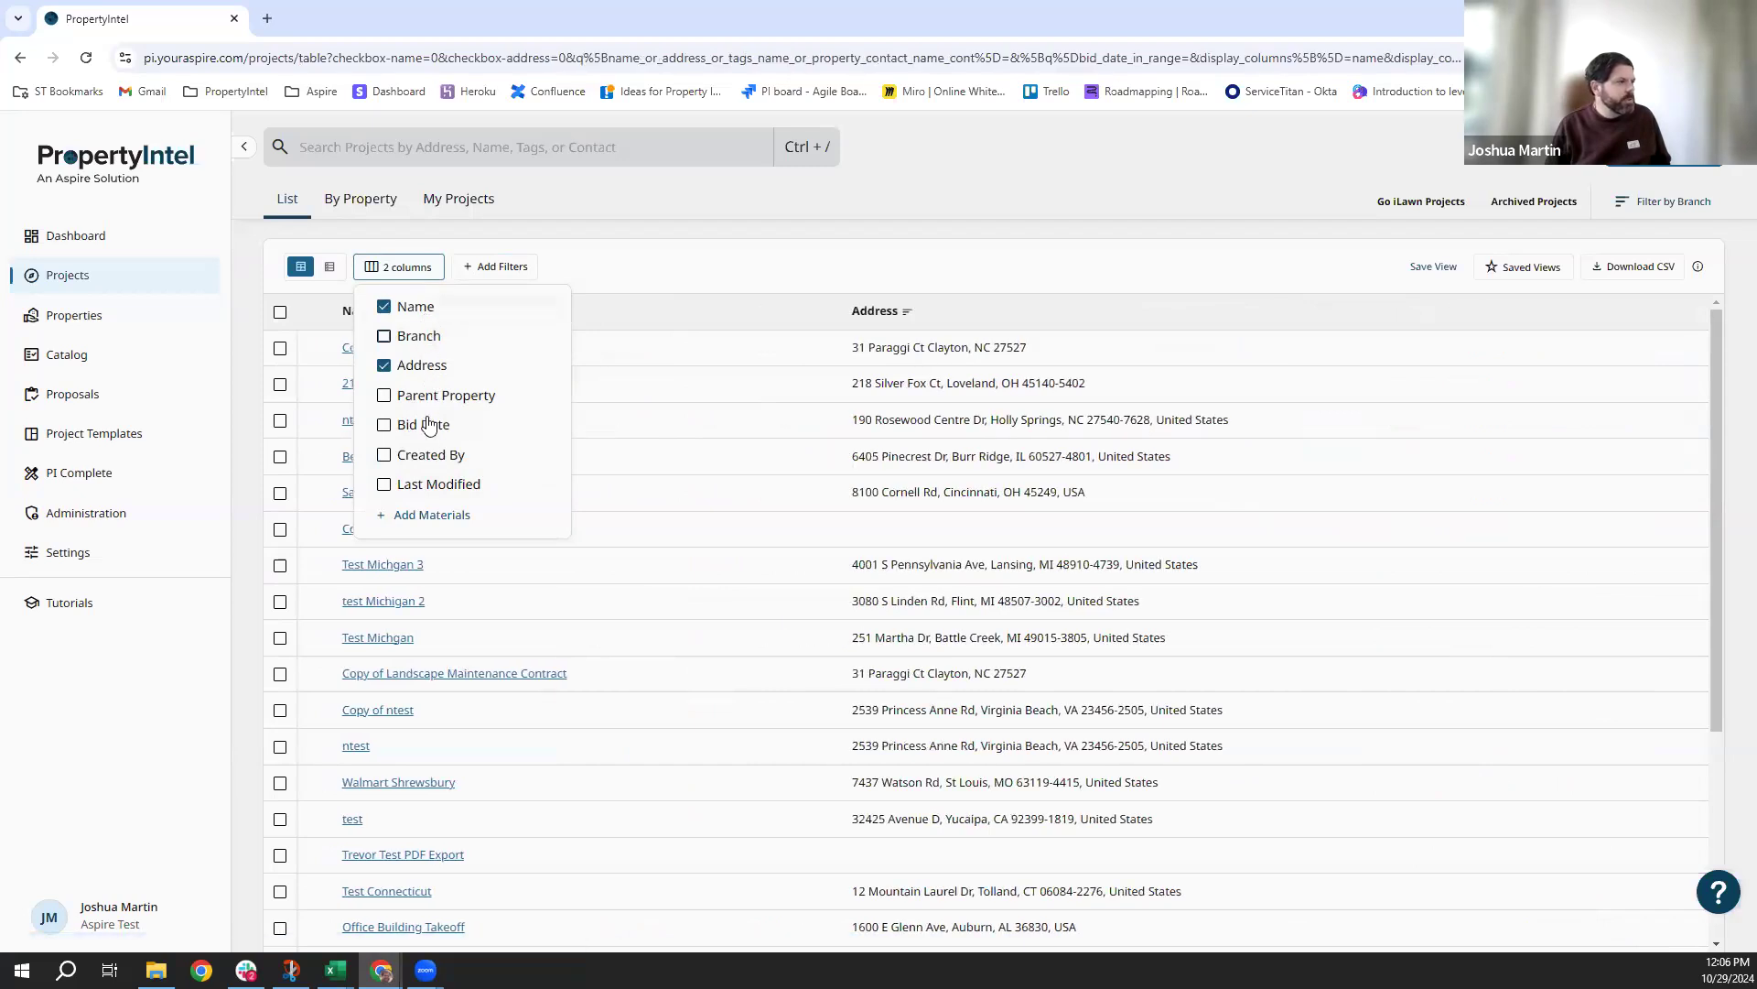
Search materials for 'Sod', add the Sod Area column, and sort projects by it.
{"action": "left_click", "coordinate": [432, 516]}
{"action": "left_click", "coordinate": [430, 315]}
{"action": "type", "text": "Sod"}
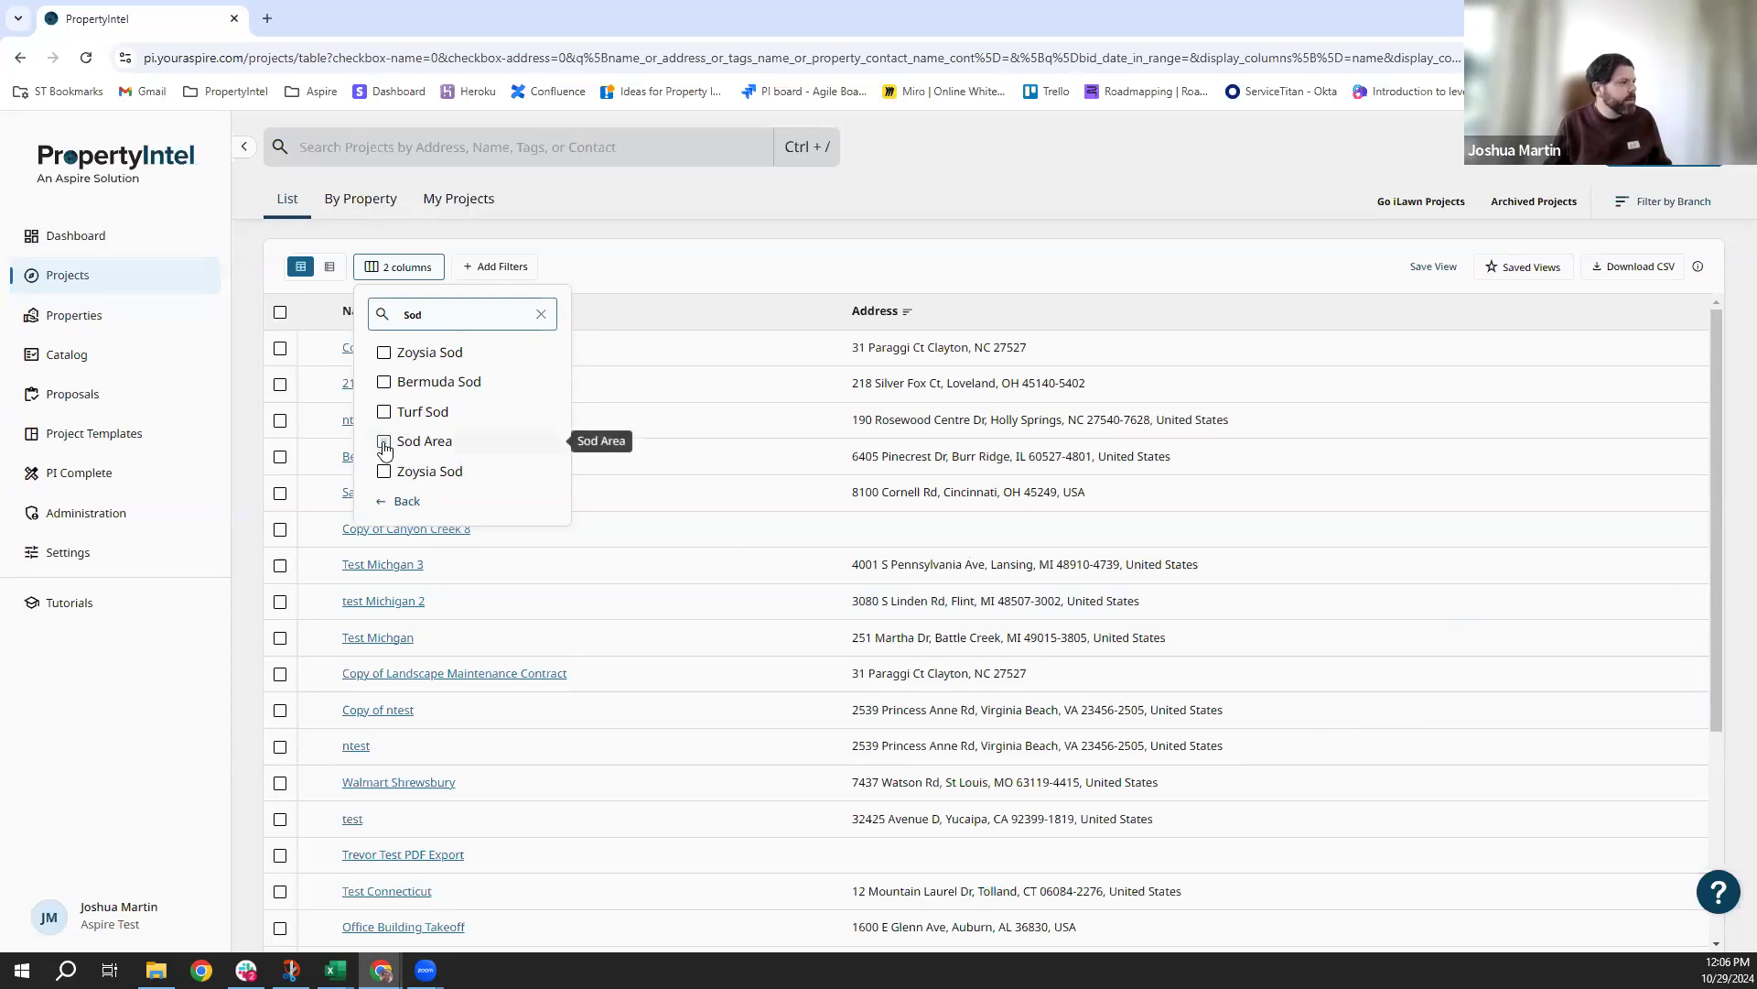
{"action": "left_click", "coordinate": [384, 445]}
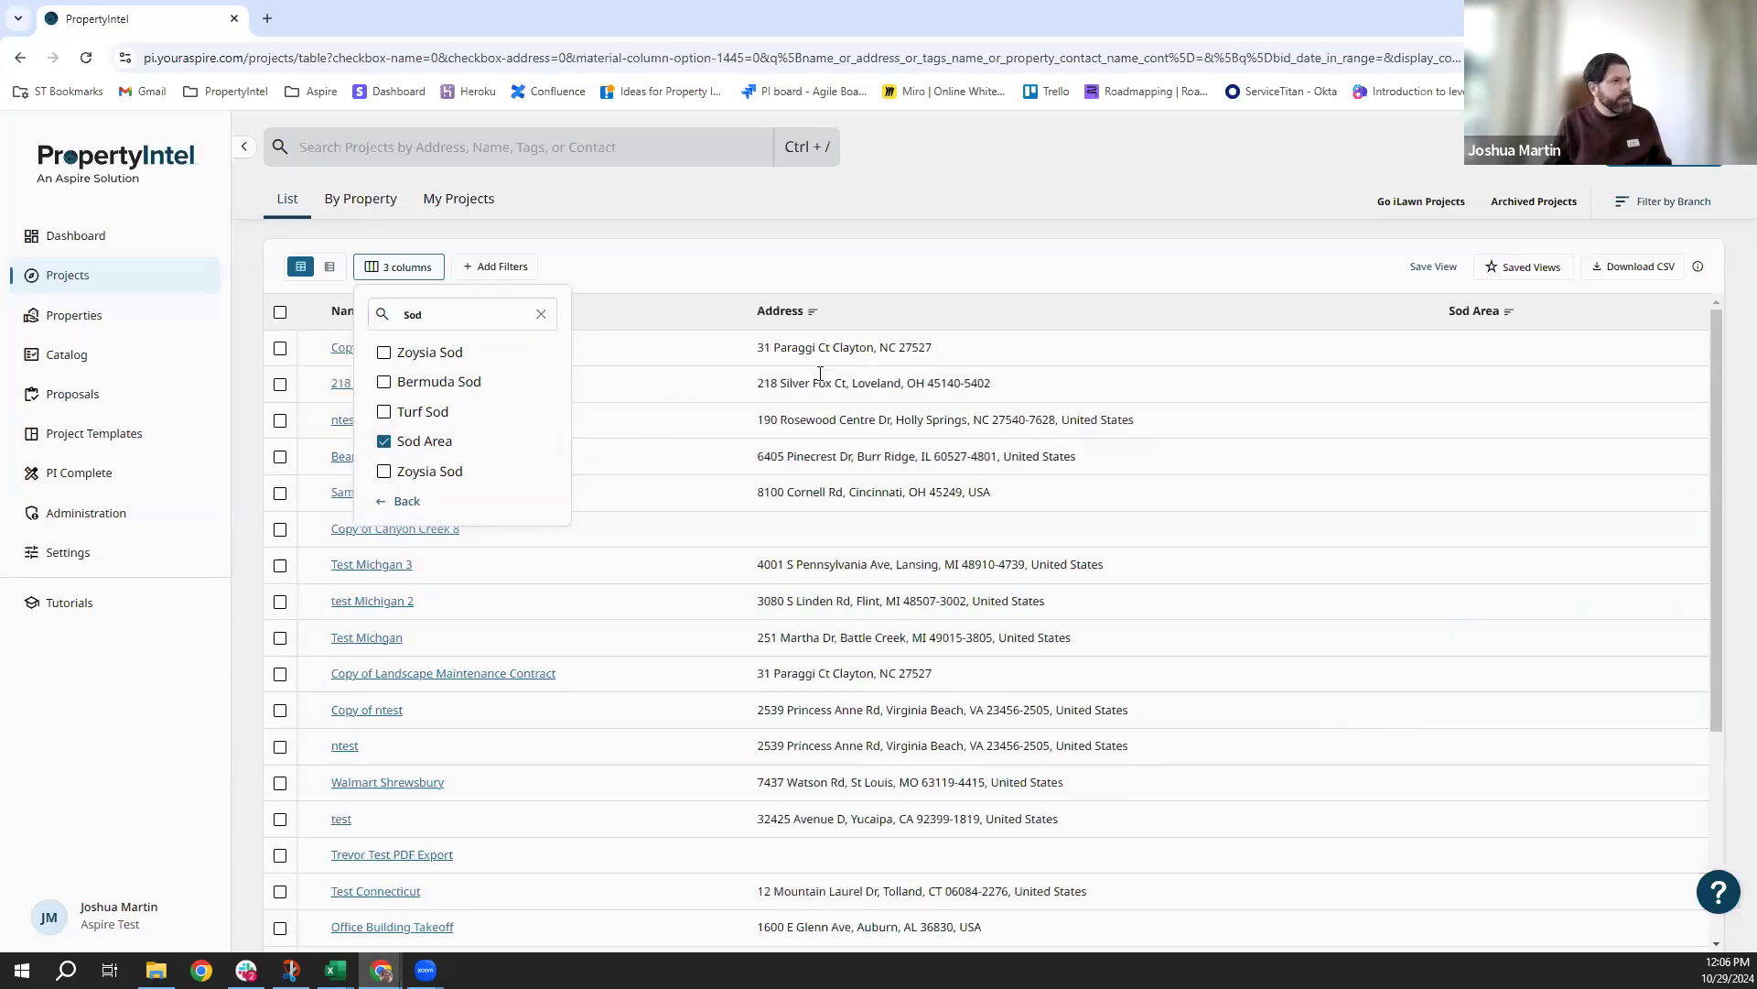
{"action": "left_click", "coordinate": [1508, 321]}
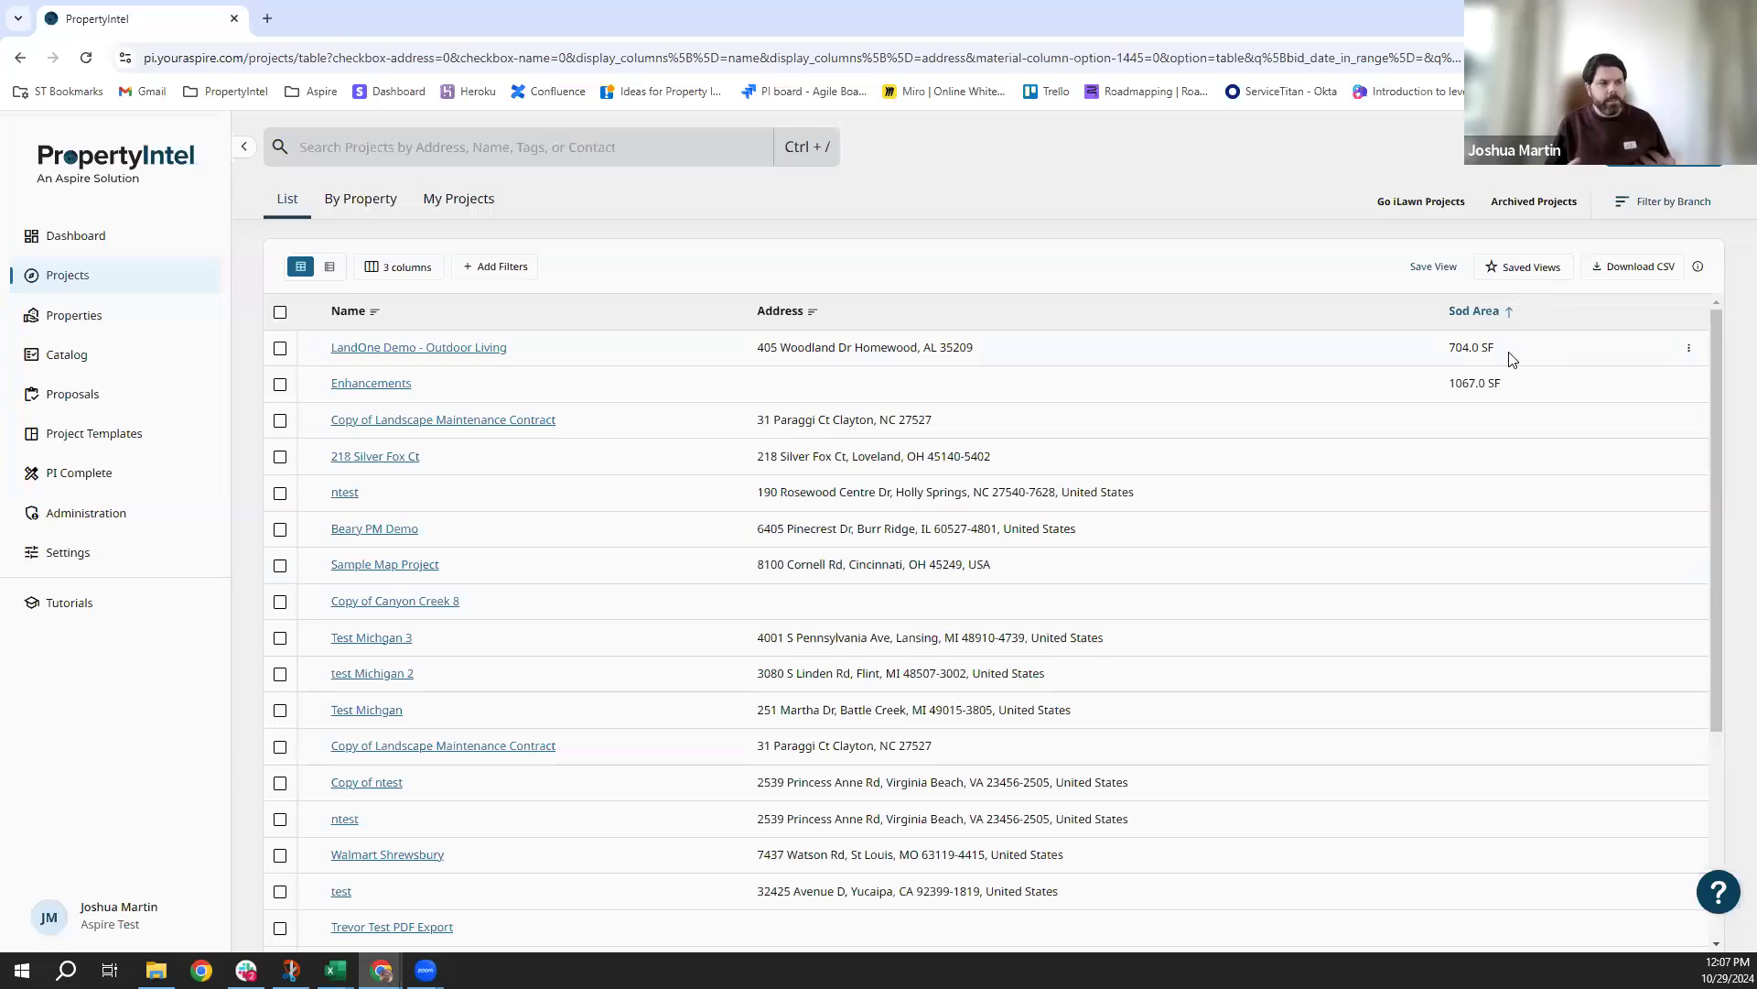
Download the projects table as a CSV file, then go to the Catalog page.
{"action": "left_click", "coordinate": [1635, 269]}
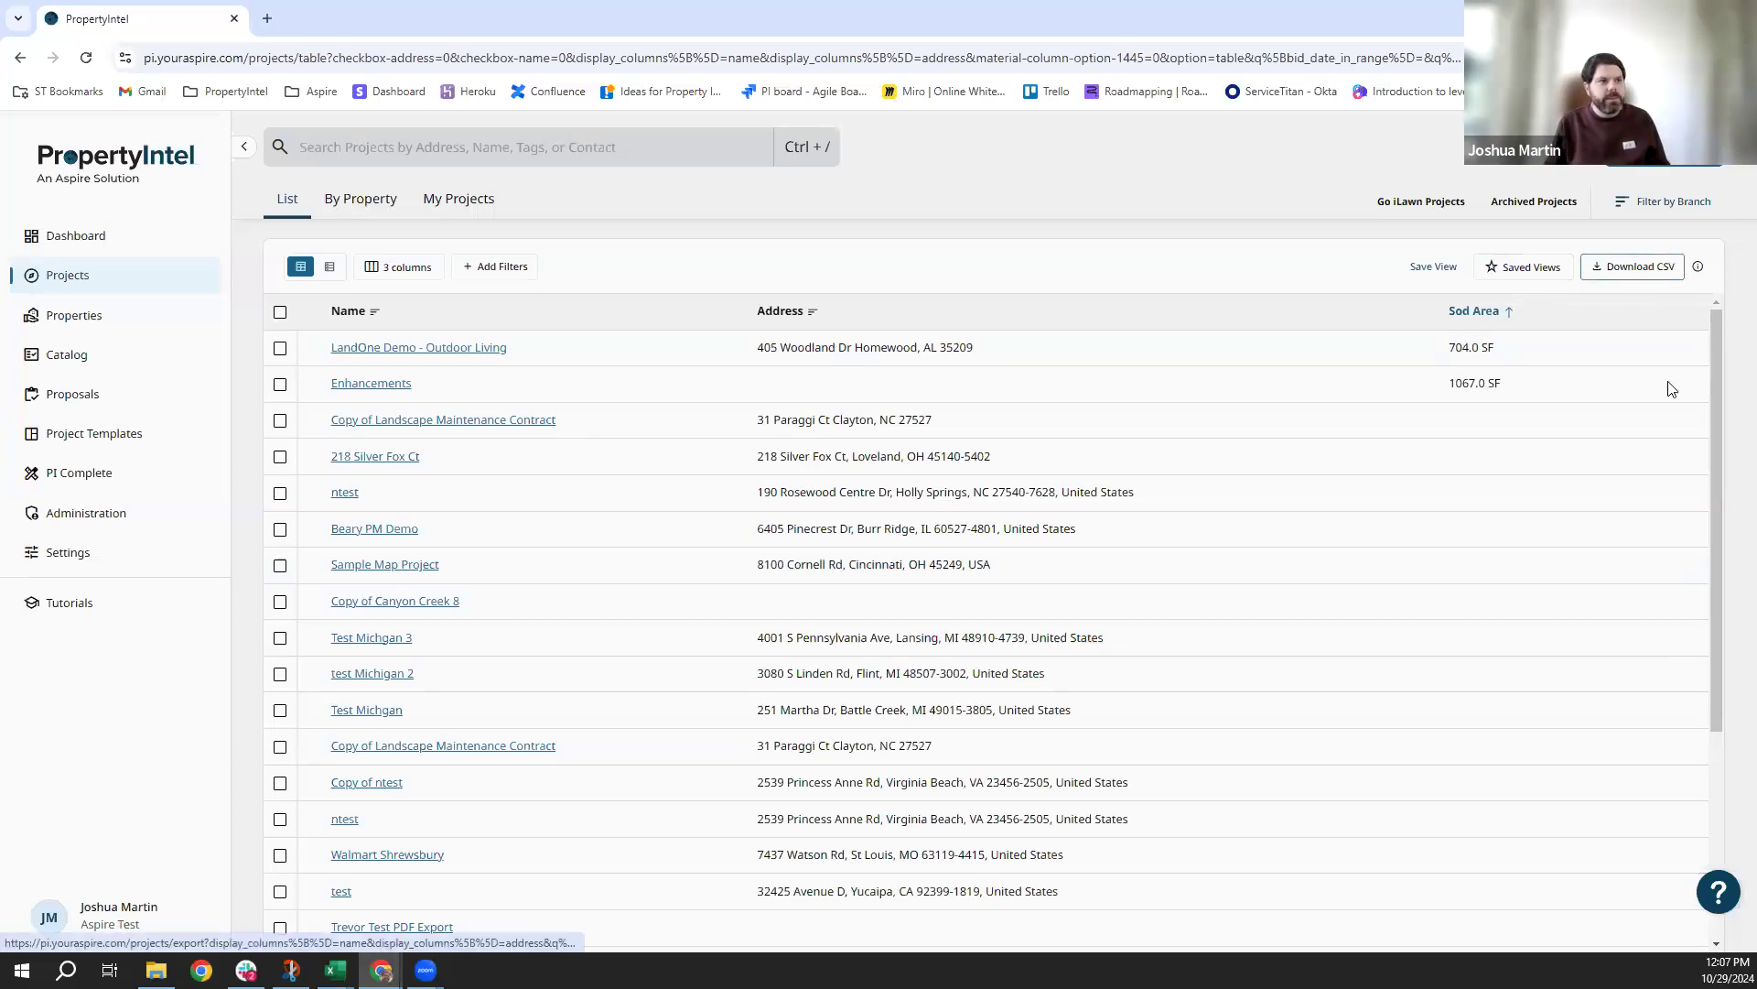
{"action": "left_click", "coordinate": [1649, 268]}
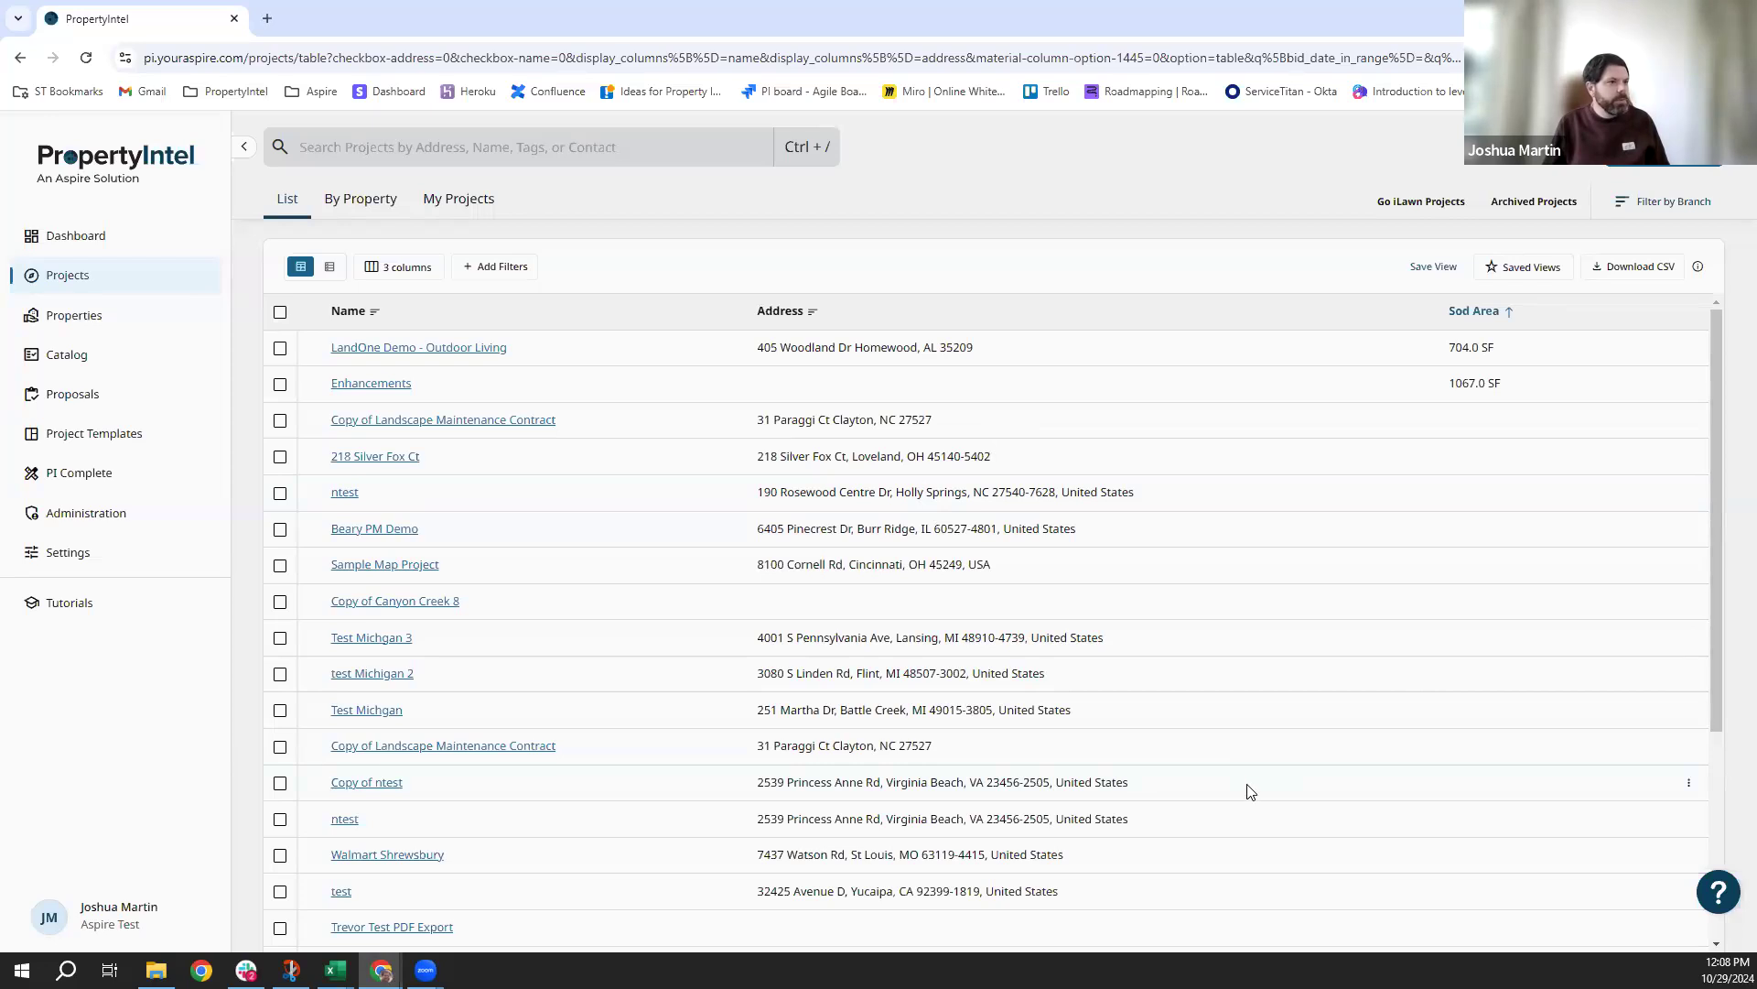
{"action": "left_click", "coordinate": [106, 367]}
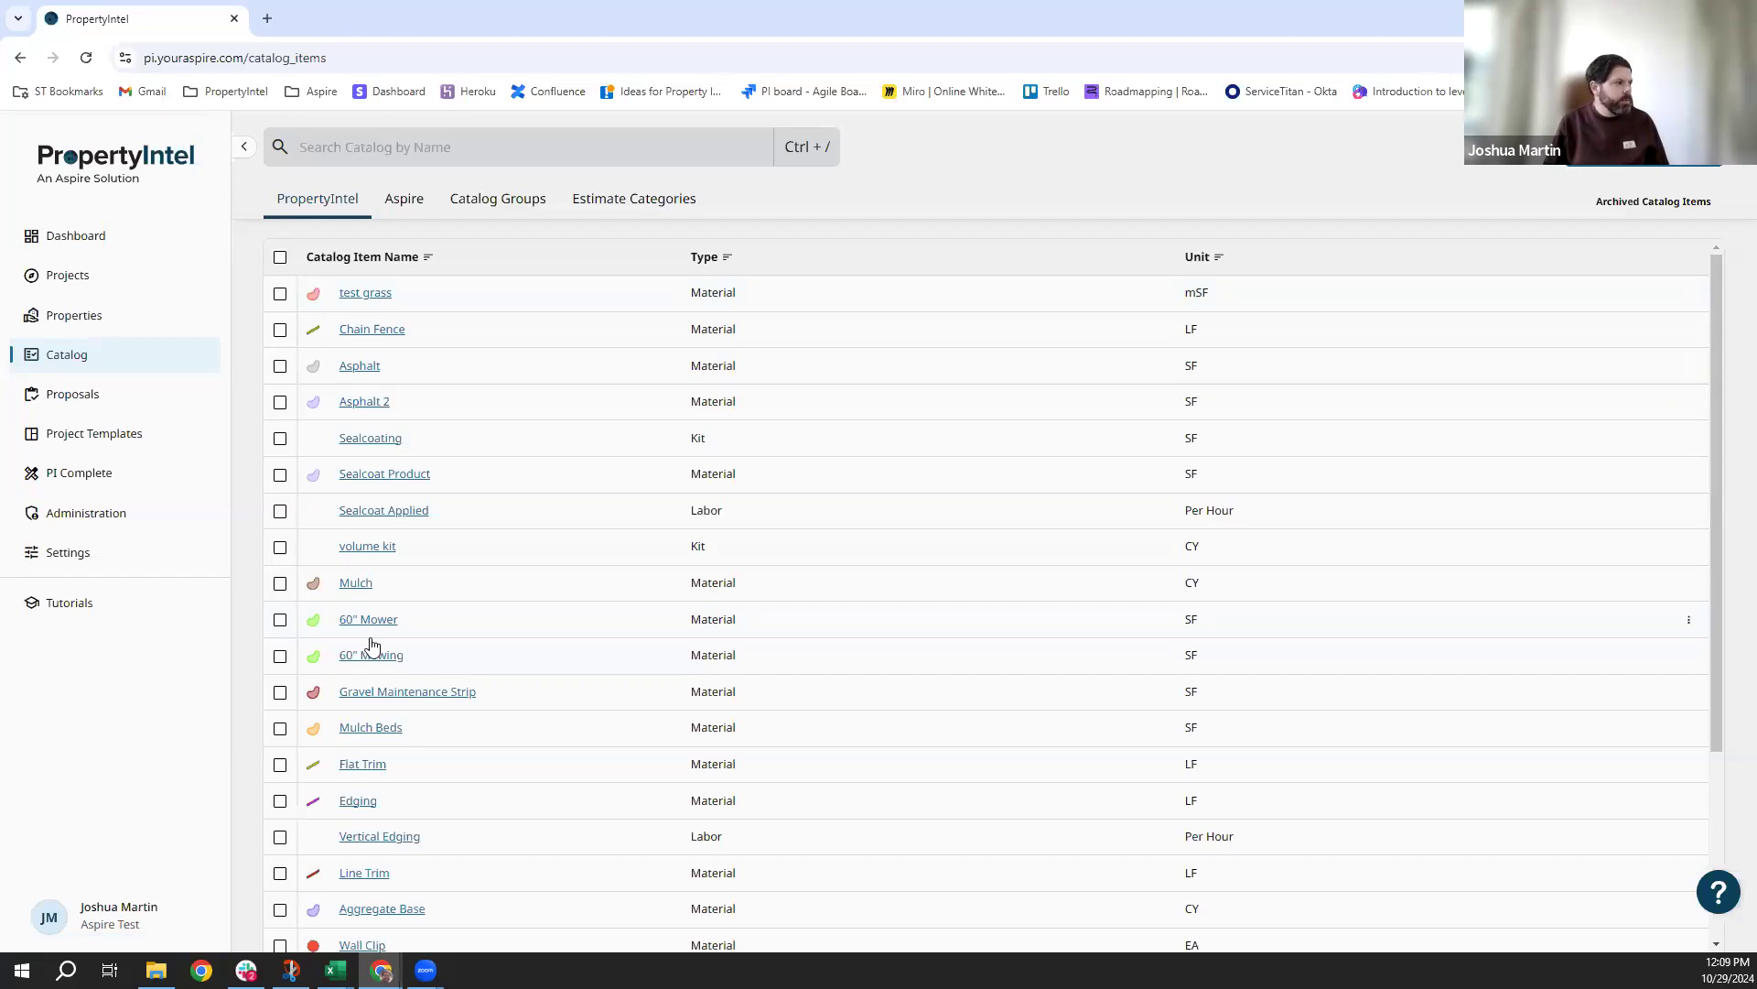
Give the Pedestals catalog item a square icon and dark green annotation colour, then save.
{"action": "scroll", "coordinate": [372, 647], "scroll_direction": "down", "scroll_amount": 3}
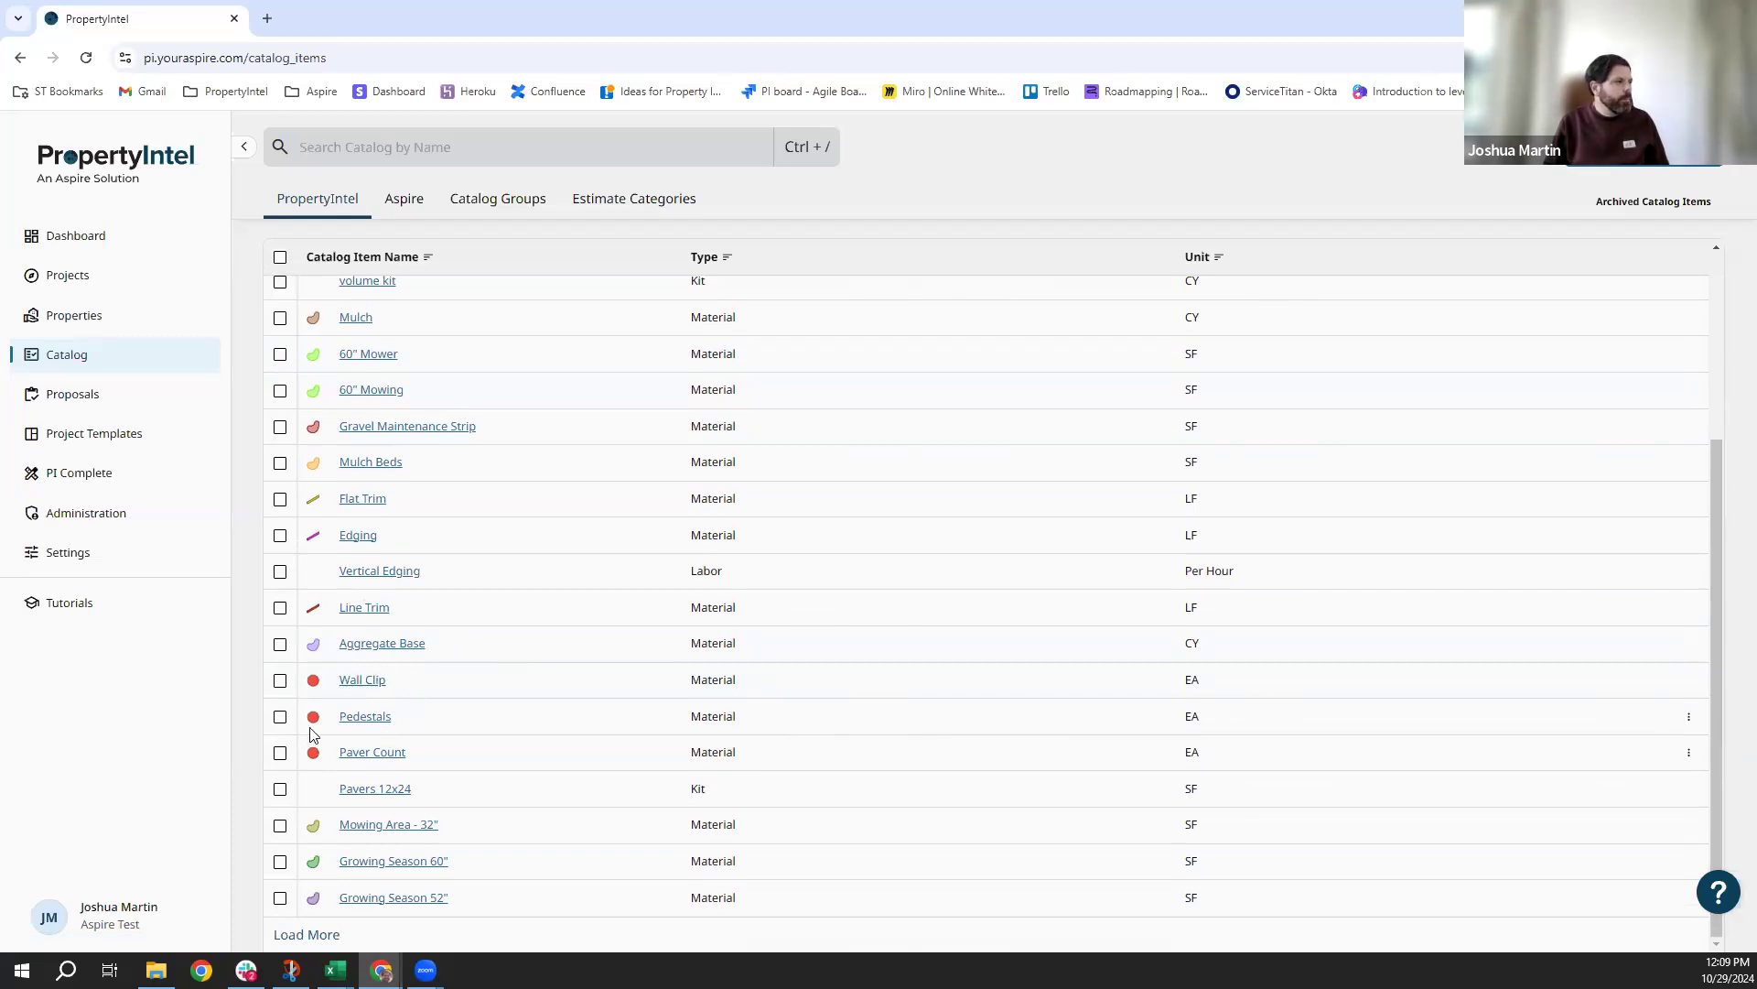
{"action": "scroll", "coordinate": [316, 740], "scroll_direction": "up", "scroll_amount": 1}
{"action": "scroll", "coordinate": [385, 705], "scroll_direction": "up", "scroll_amount": 2}
{"action": "scroll", "coordinate": [400, 732], "scroll_direction": "down", "scroll_amount": 3}
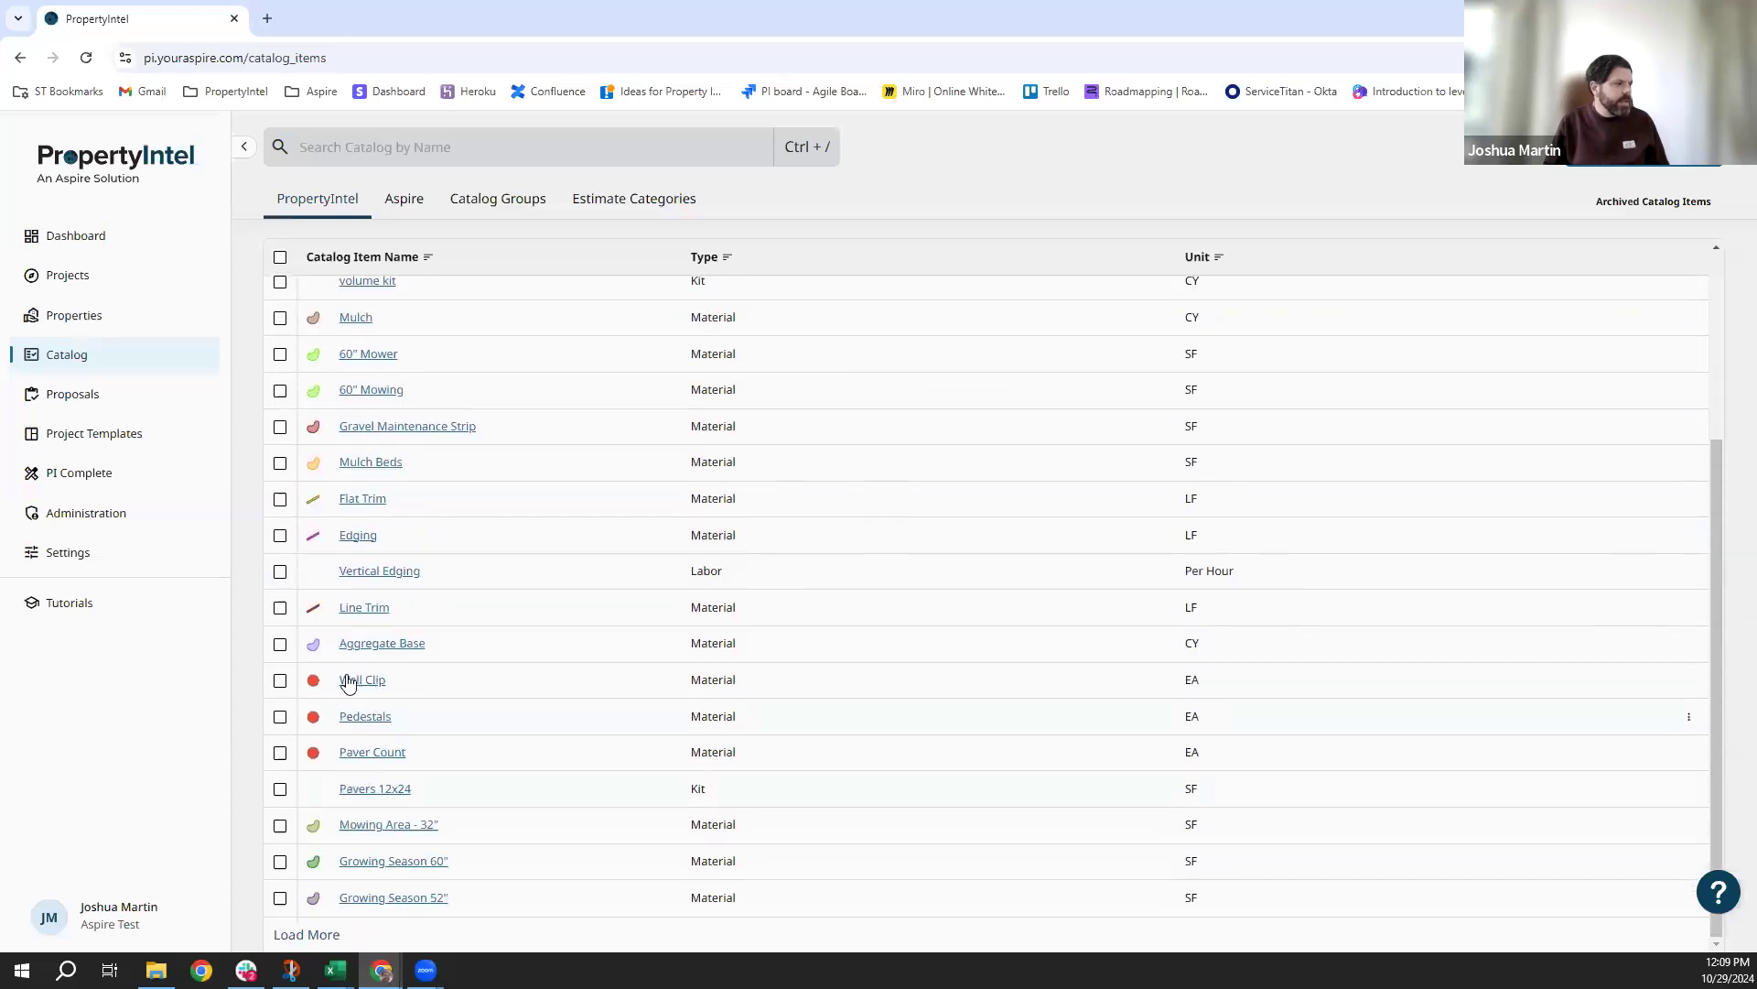
{"action": "left_click", "coordinate": [363, 723]}
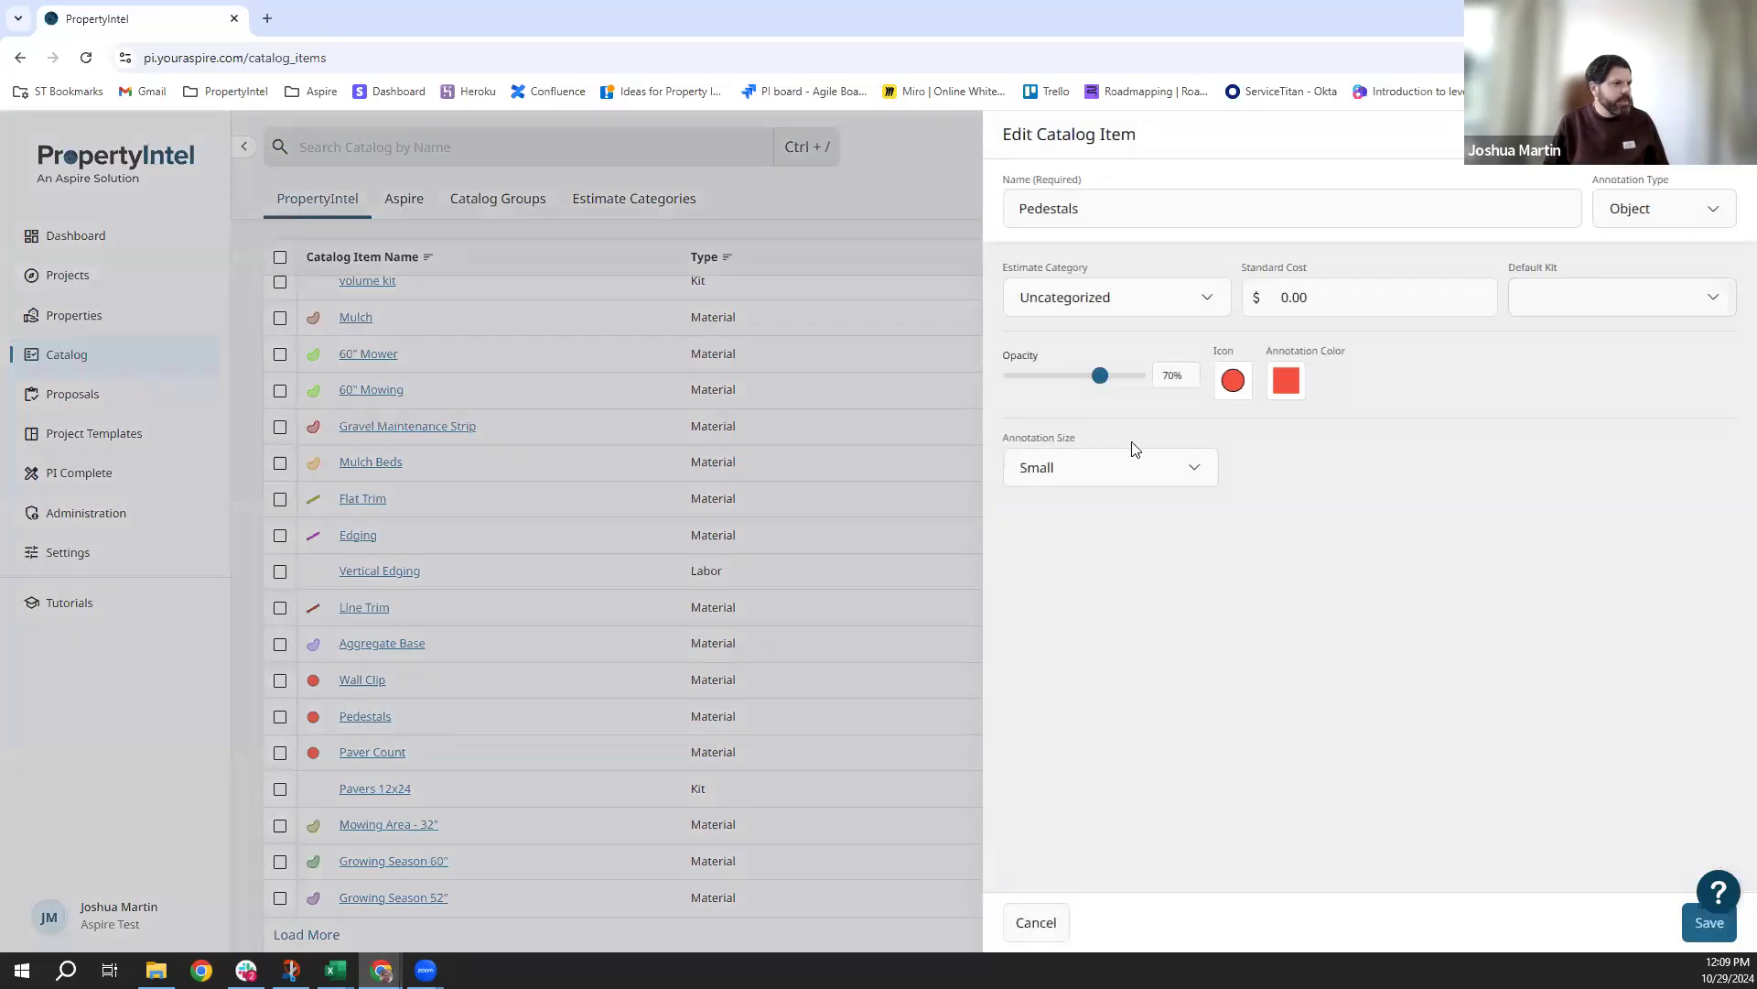
{"action": "left_click", "coordinate": [1236, 383]}
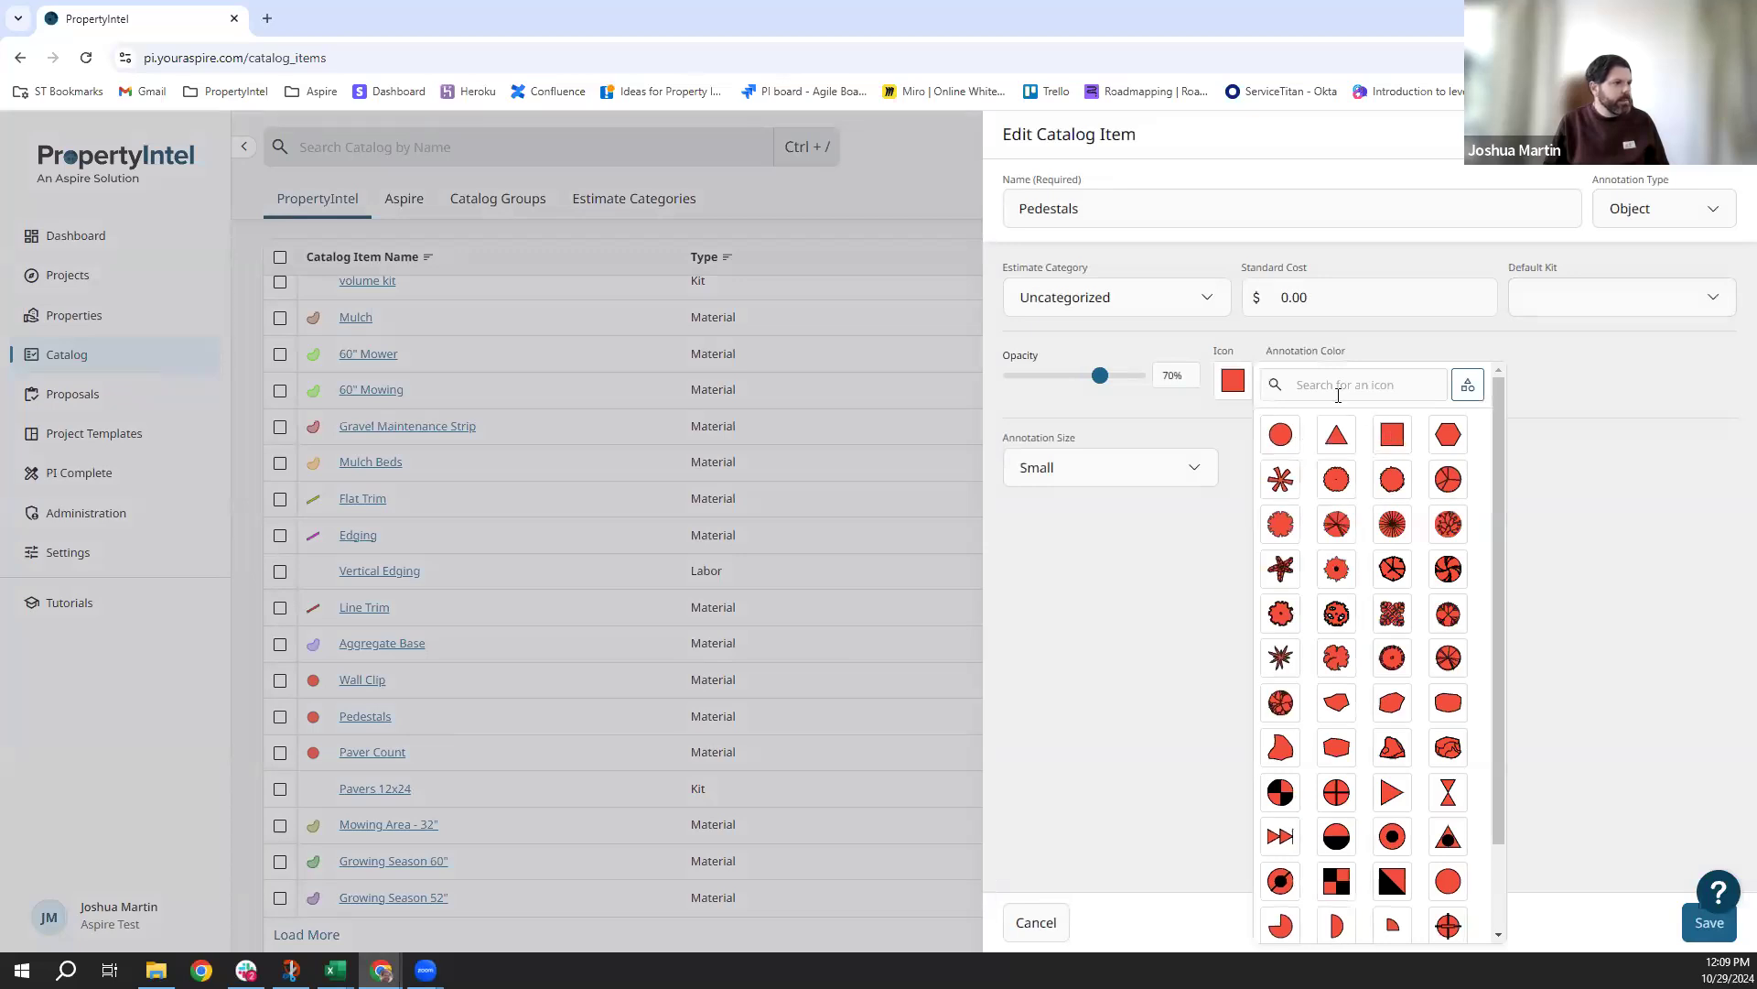
{"action": "left_click", "coordinate": [1241, 394]}
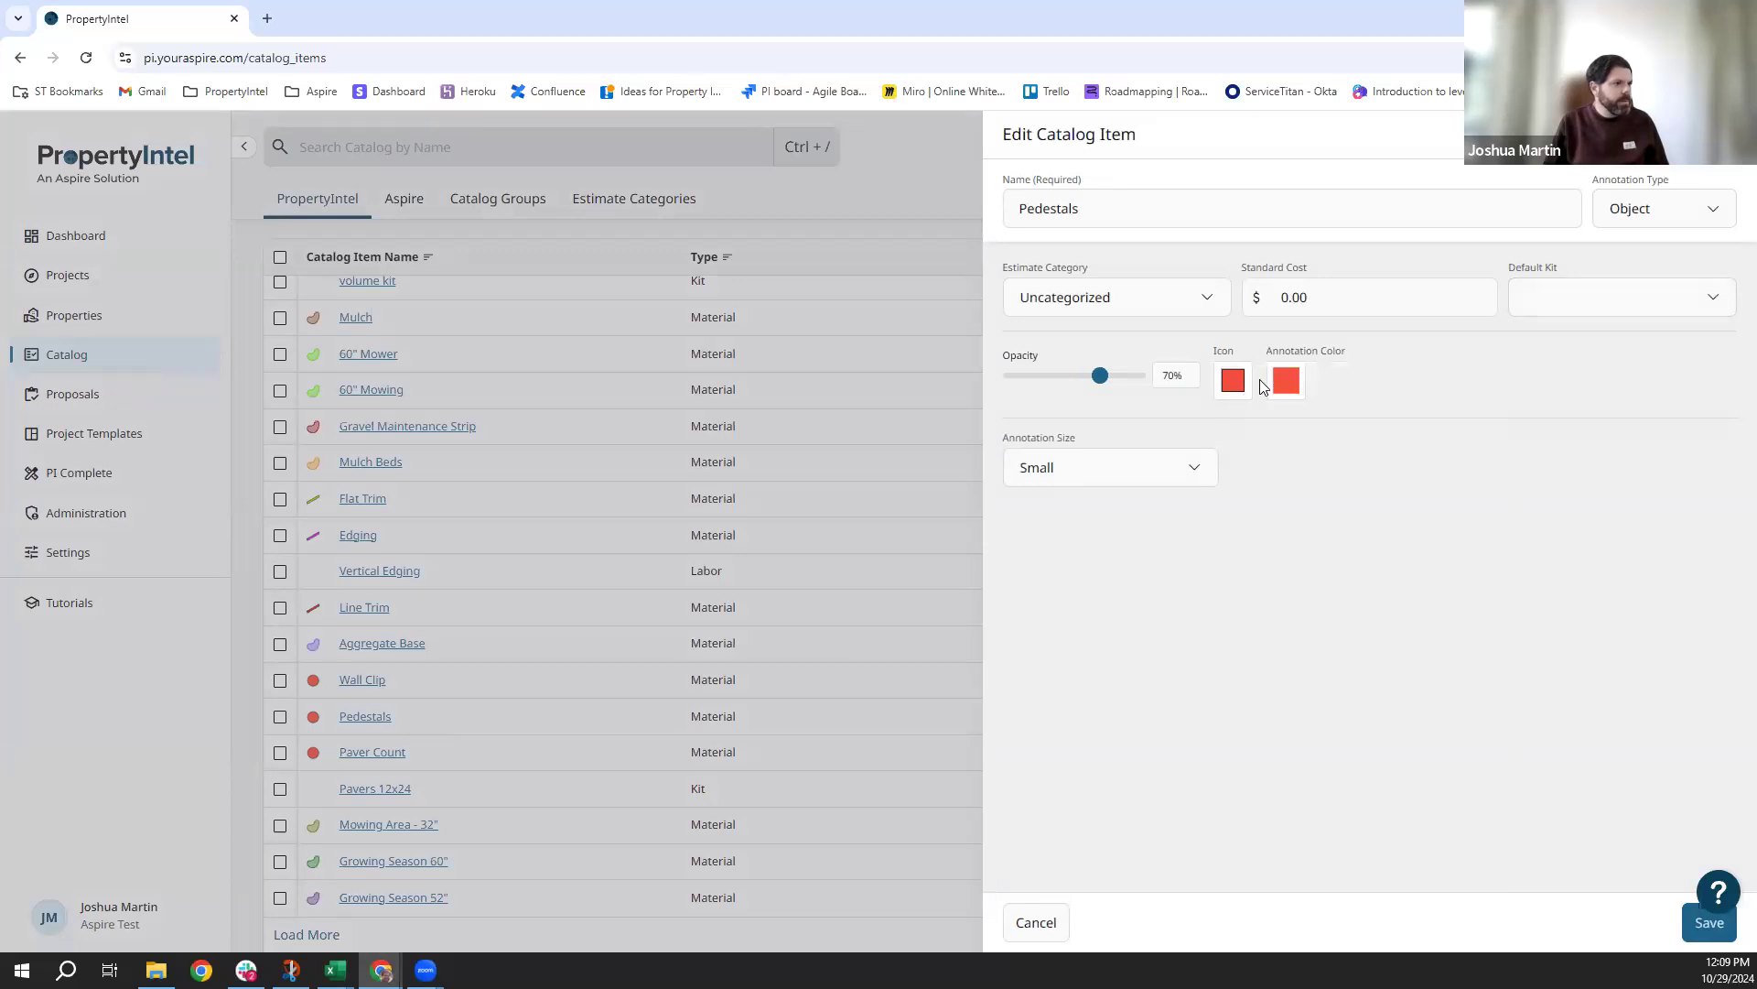
{"action": "left_click", "coordinate": [1289, 392]}
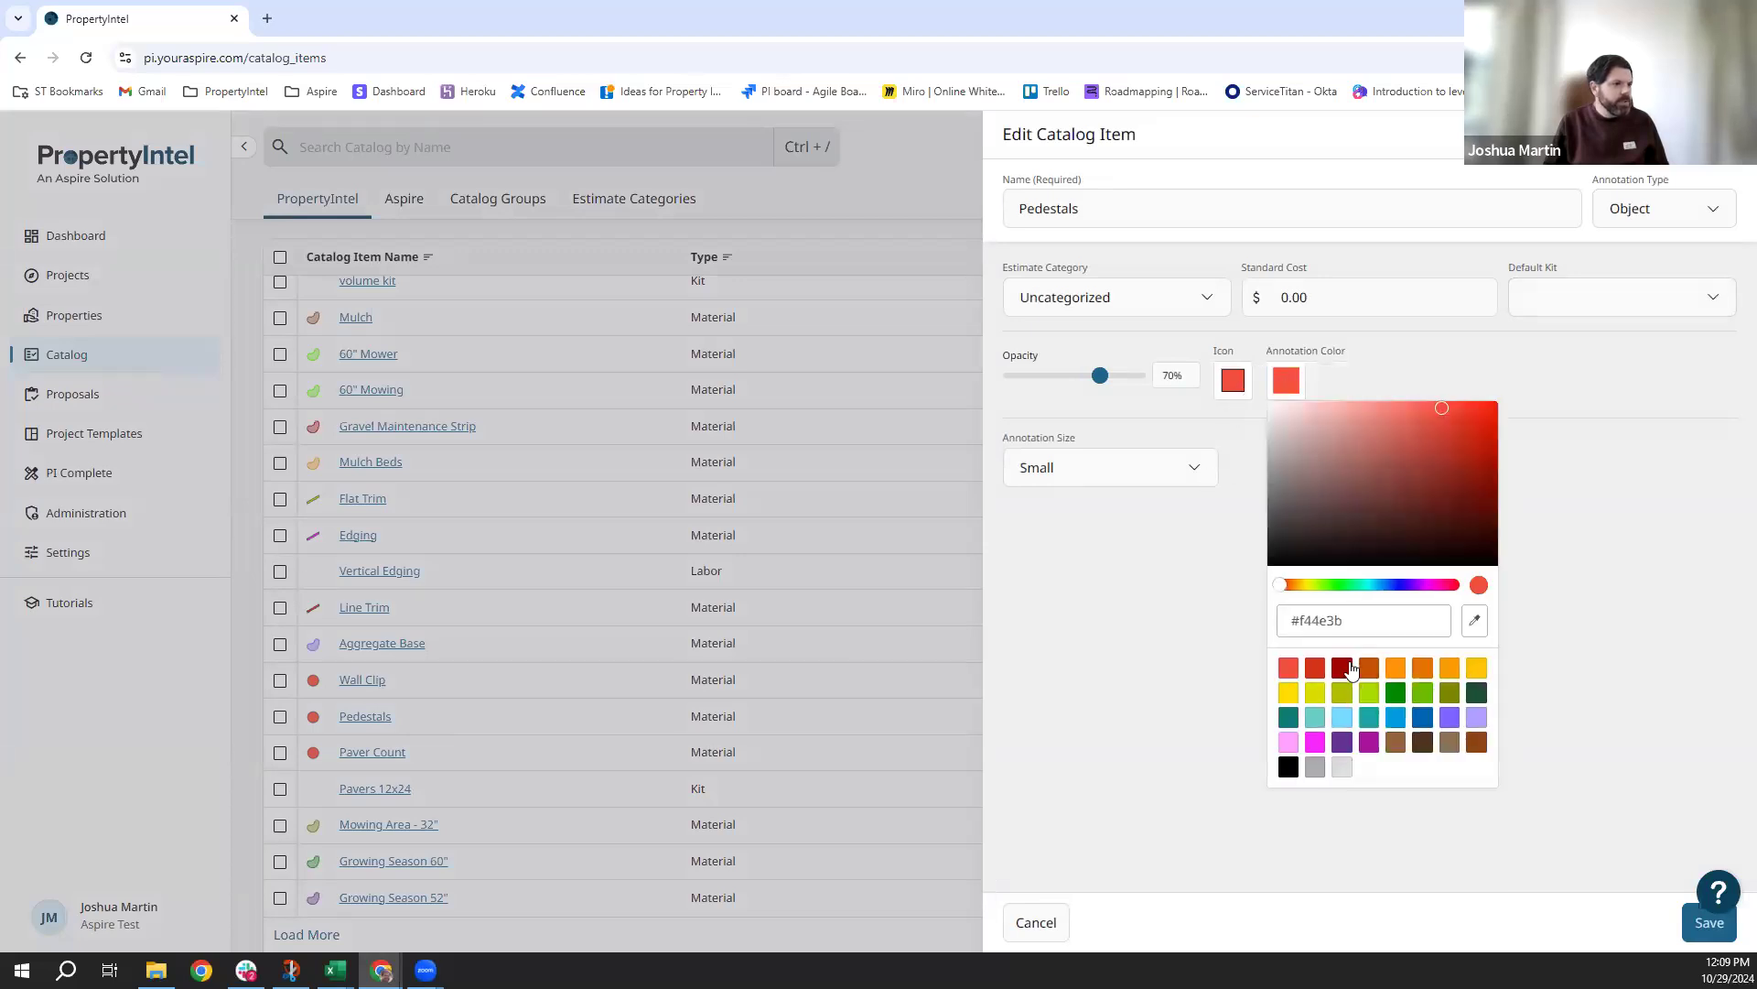
{"action": "left_click", "coordinate": [1476, 693]}
{"action": "left_click", "coordinate": [1708, 922]}
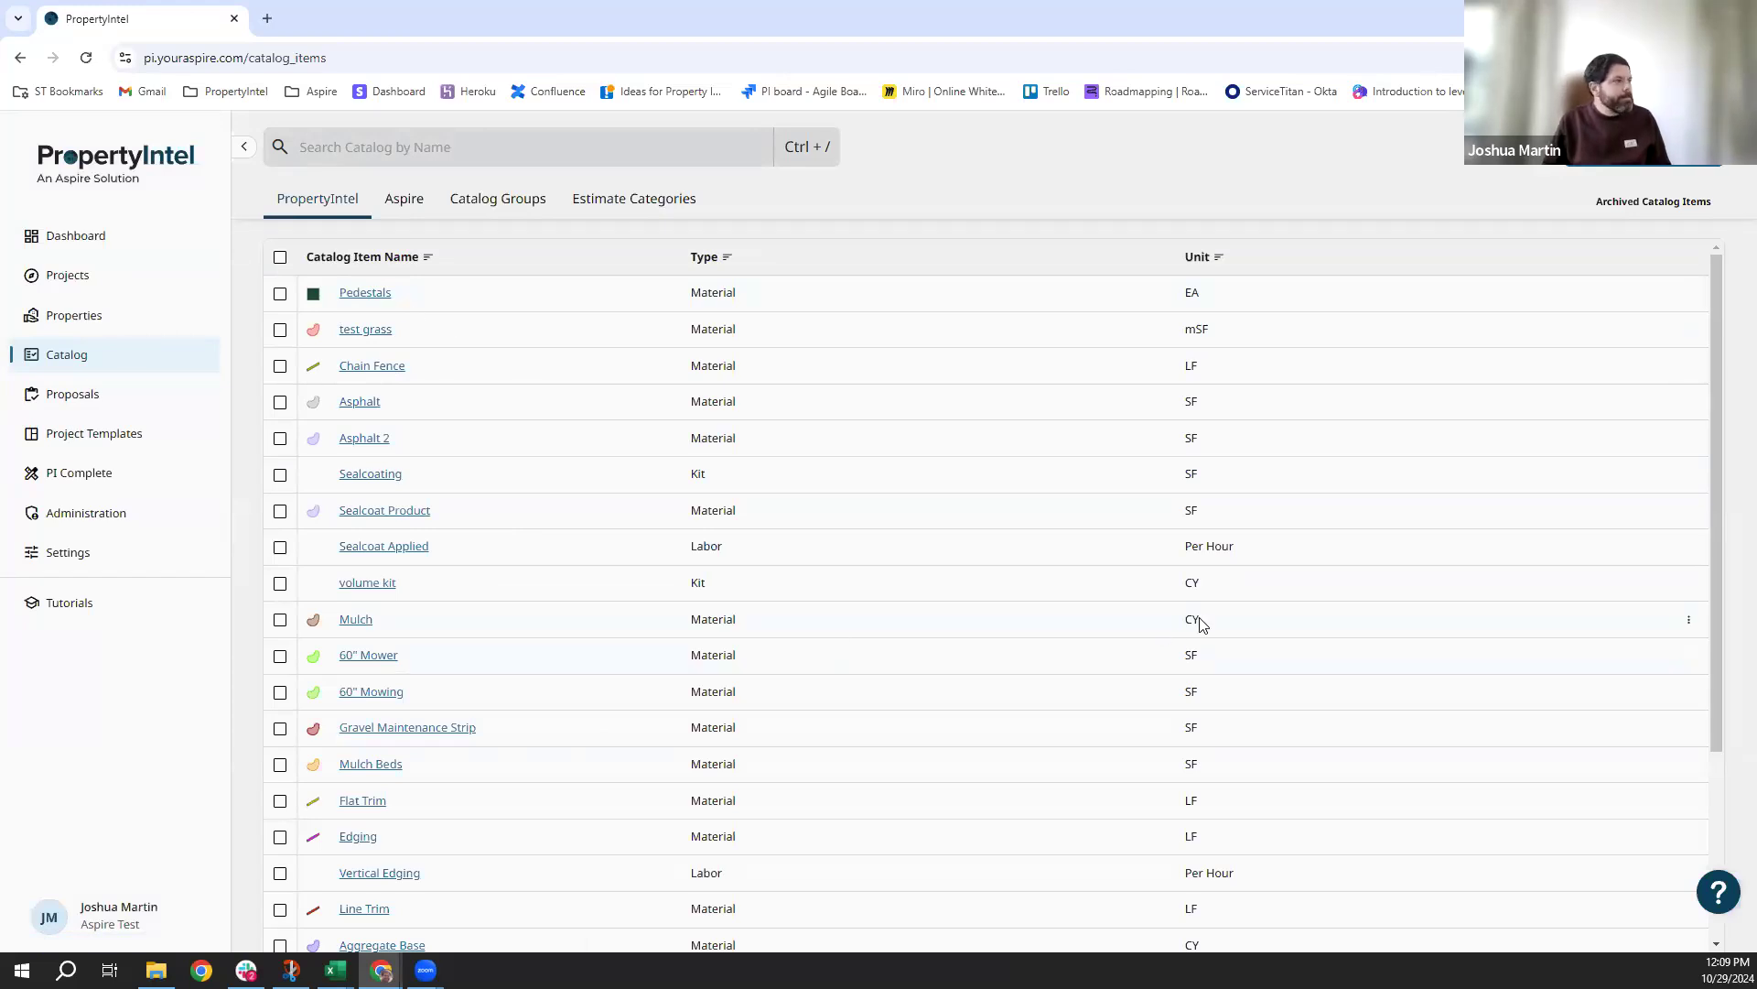
Archive Pedestals, test grass, Chain Fence and Asphalt, then review the archived items list.
{"action": "left_click", "coordinate": [280, 294]}
{"action": "left_click", "coordinate": [280, 330]}
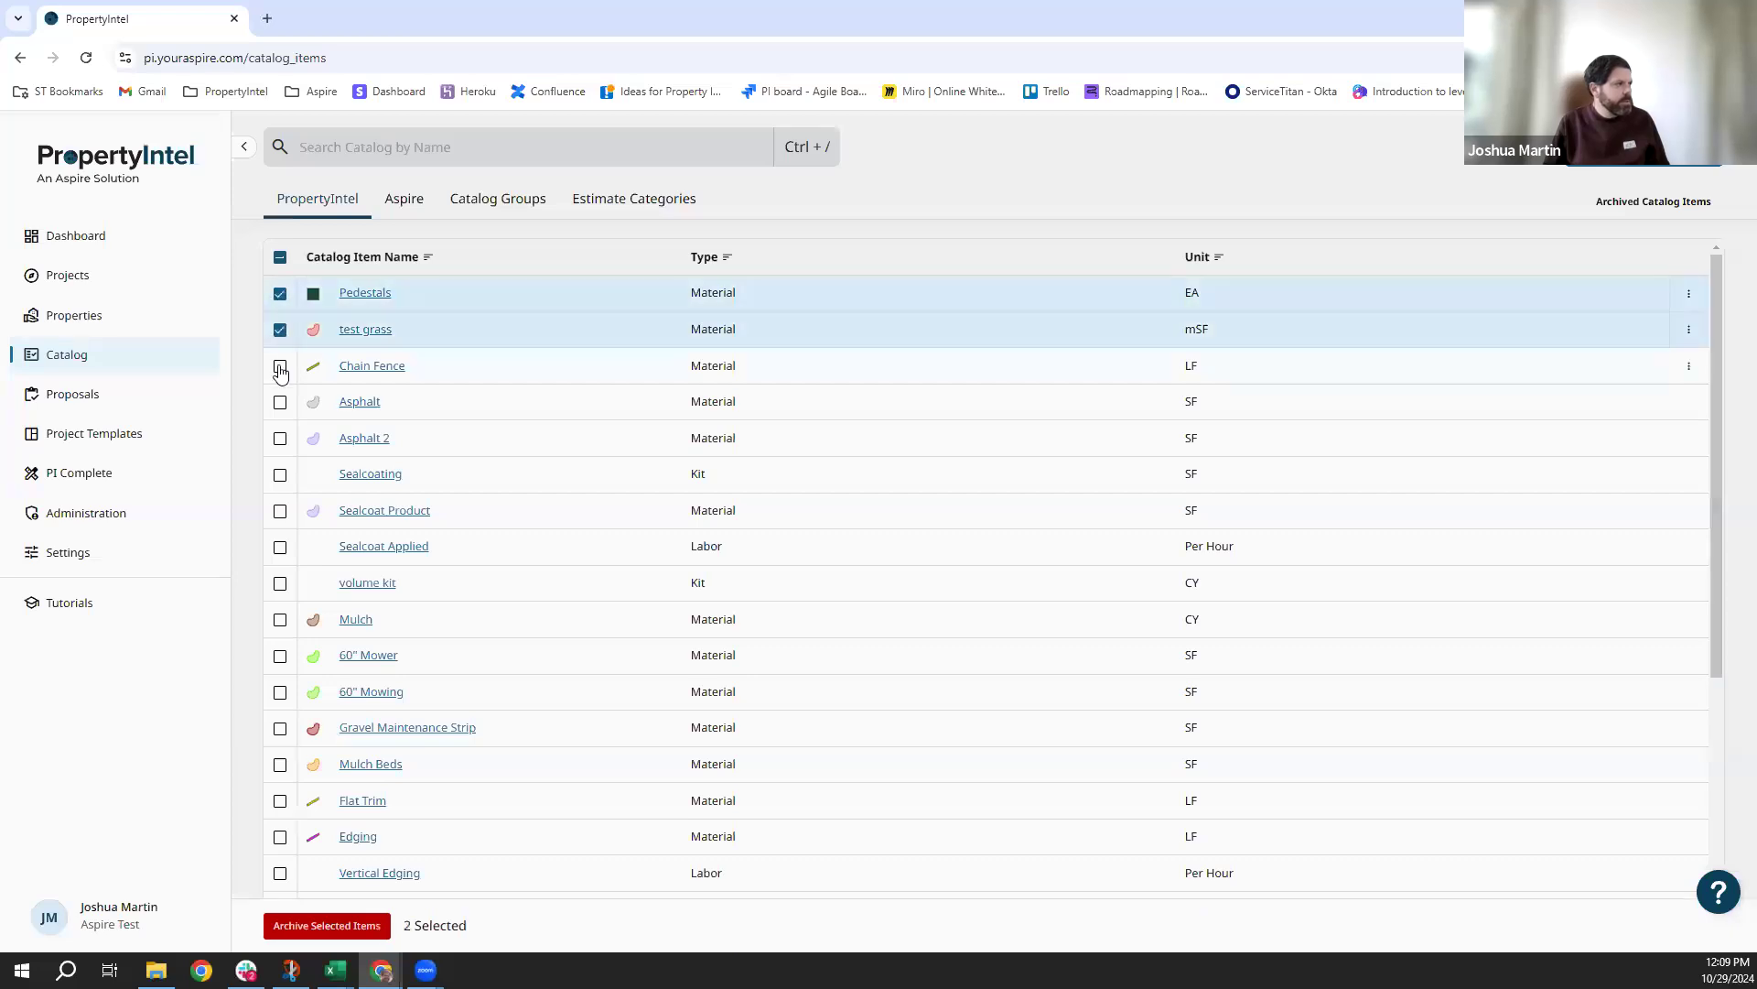
{"action": "left_click", "coordinate": [280, 366]}
{"action": "left_click", "coordinate": [280, 403]}
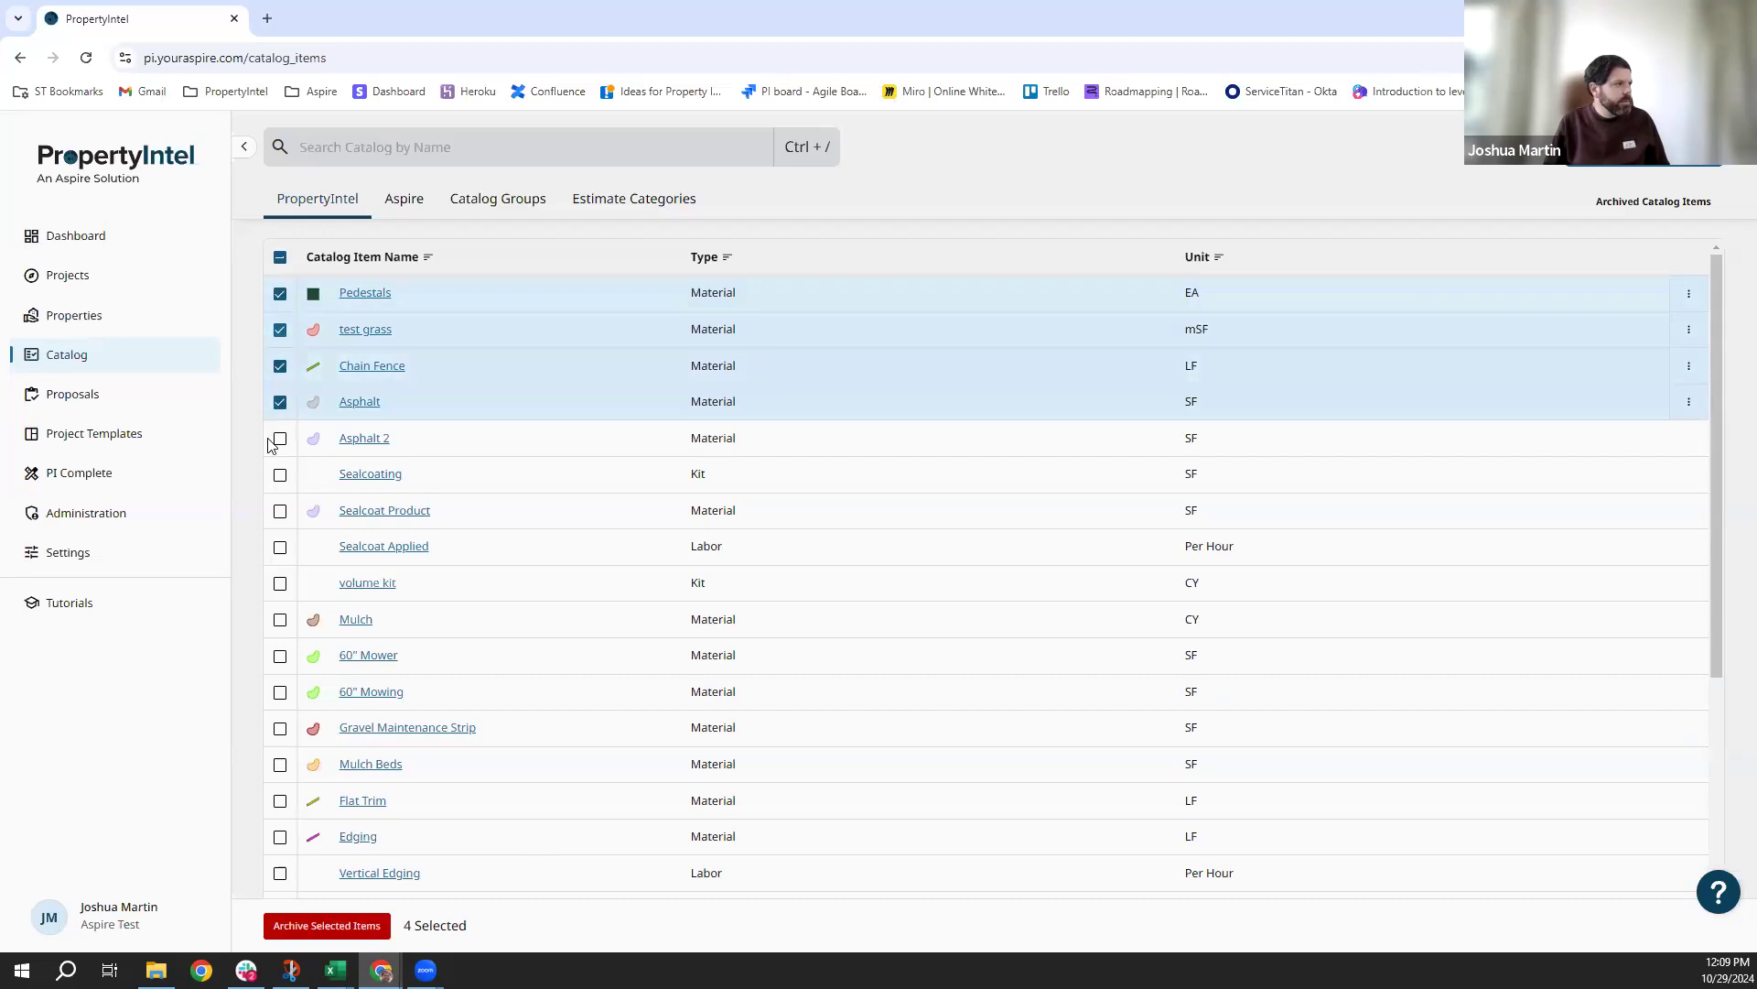
{"action": "left_click", "coordinate": [332, 926]}
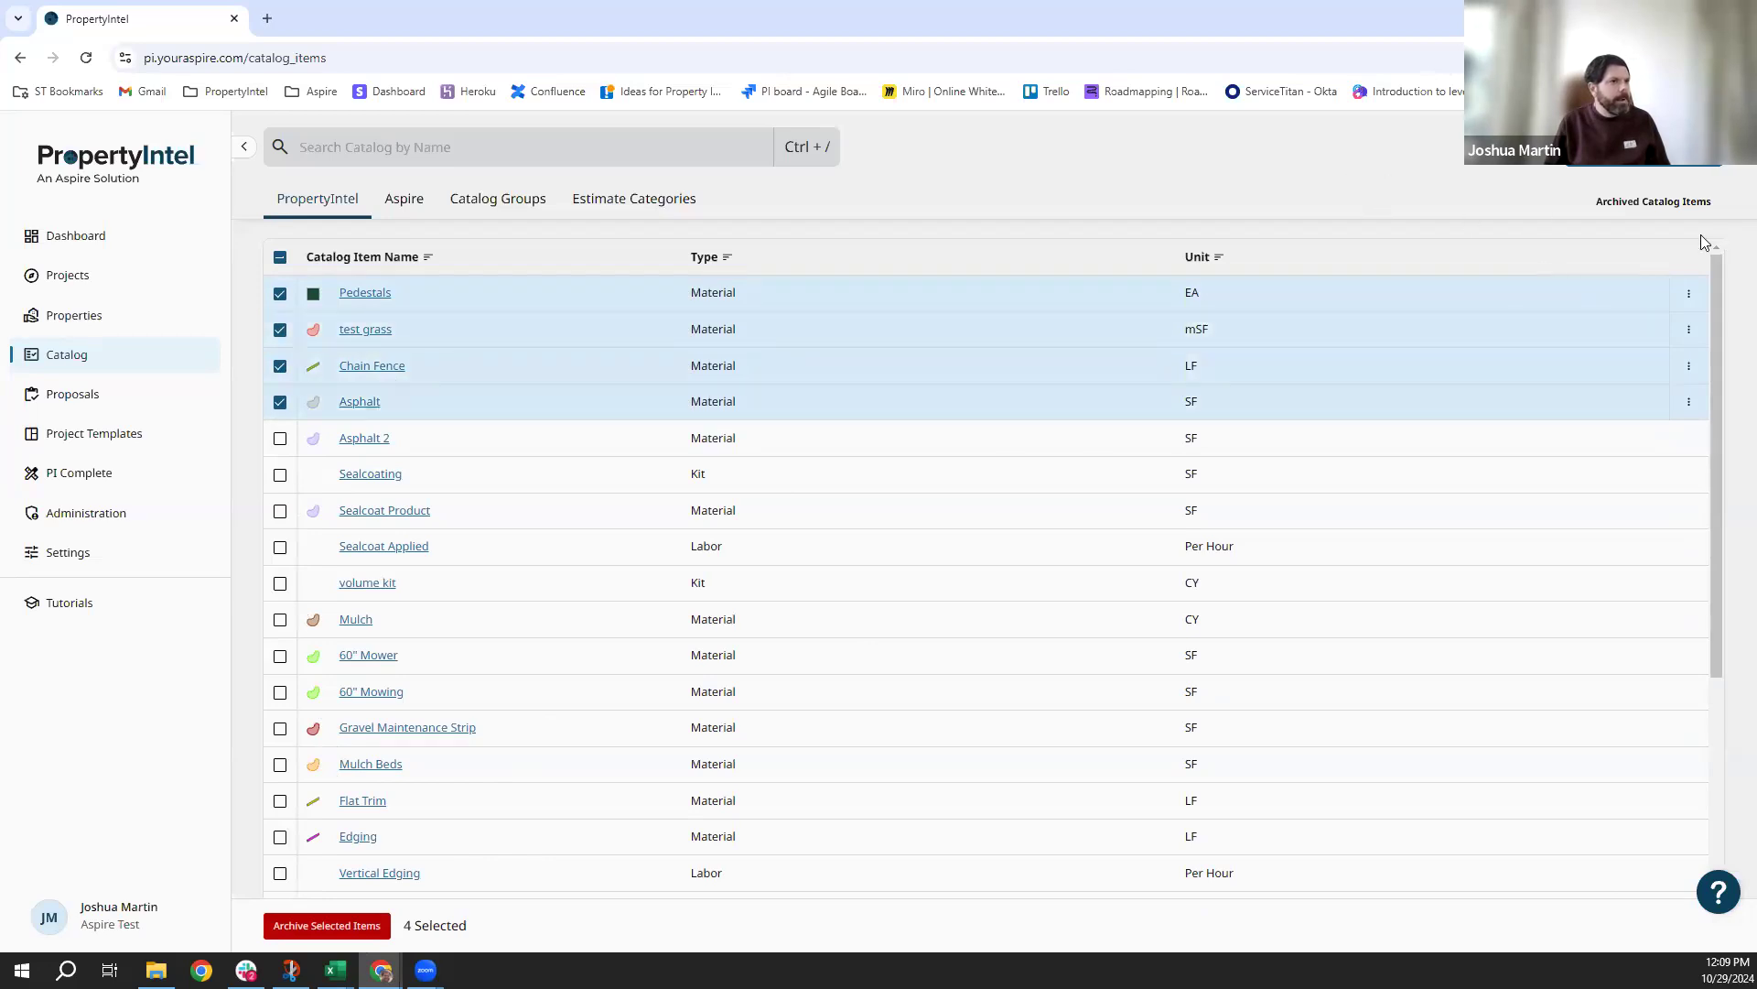
{"action": "left_click", "coordinate": [1618, 214]}
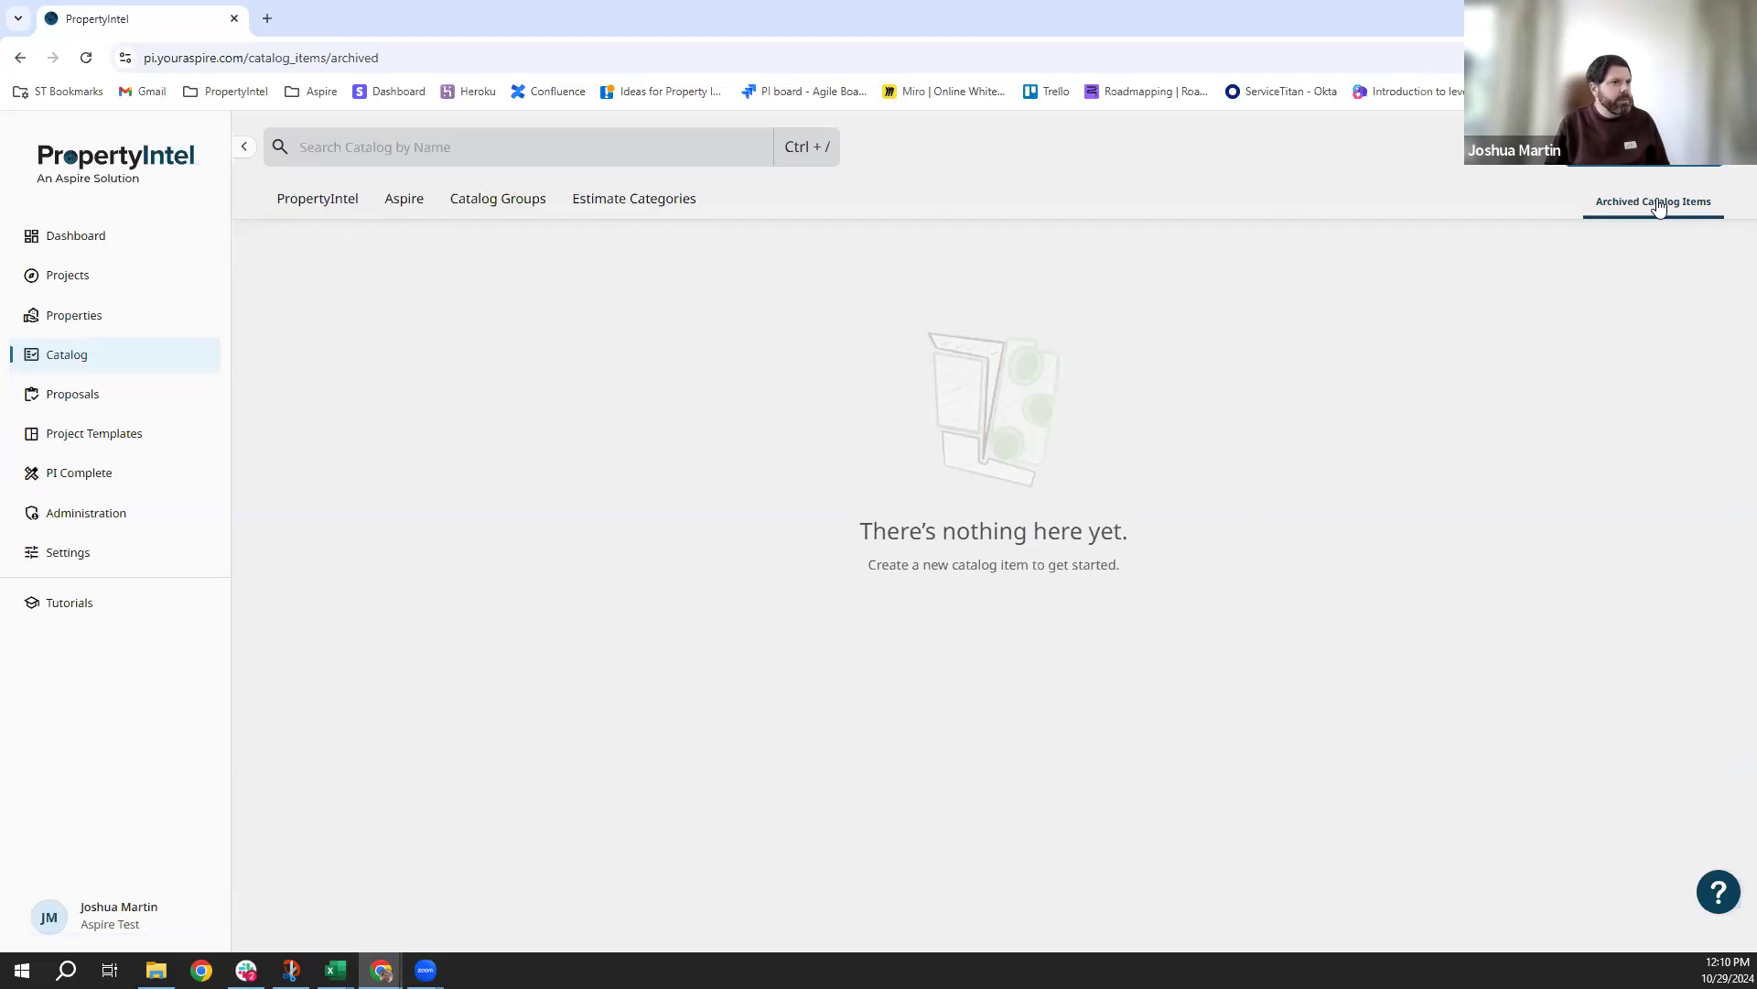
{"action": "left_click", "coordinate": [332, 209]}
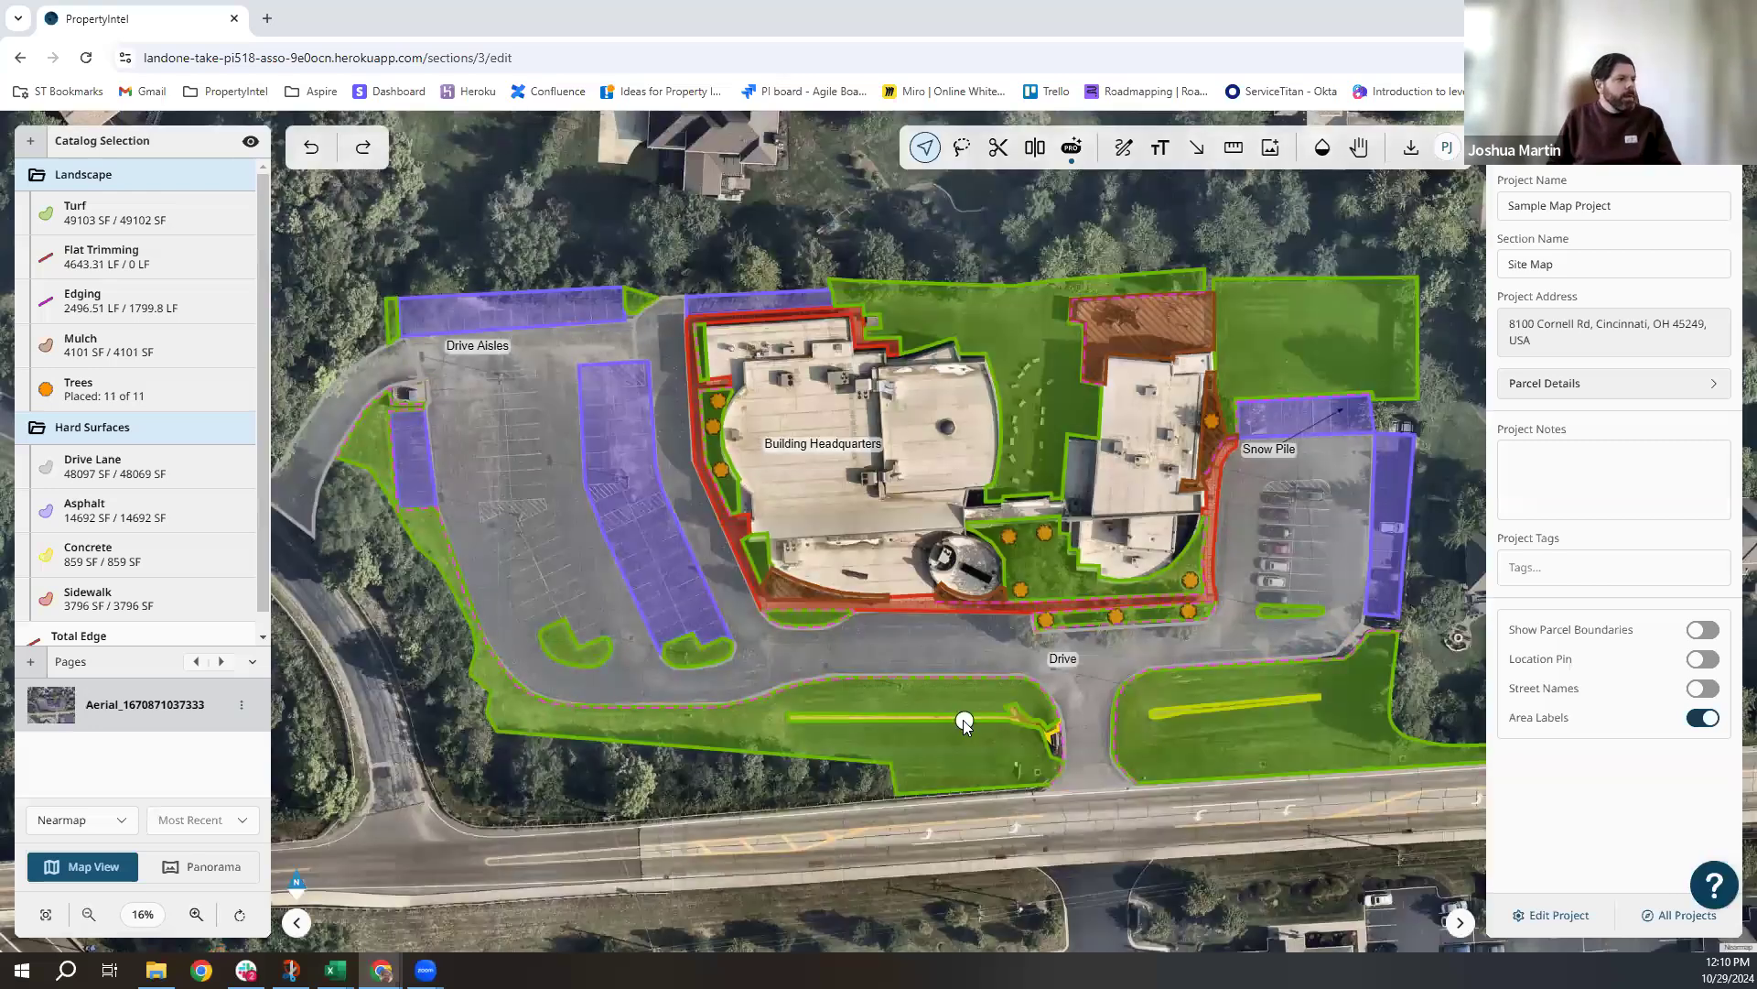
Check the Turf item details and turf lawn polygon, then clear the selection.
{"action": "scroll", "coordinate": [965, 724], "scroll_direction": "up", "scroll_amount": 1}
{"action": "scroll", "coordinate": [944, 723], "scroll_direction": "down", "scroll_amount": 1}
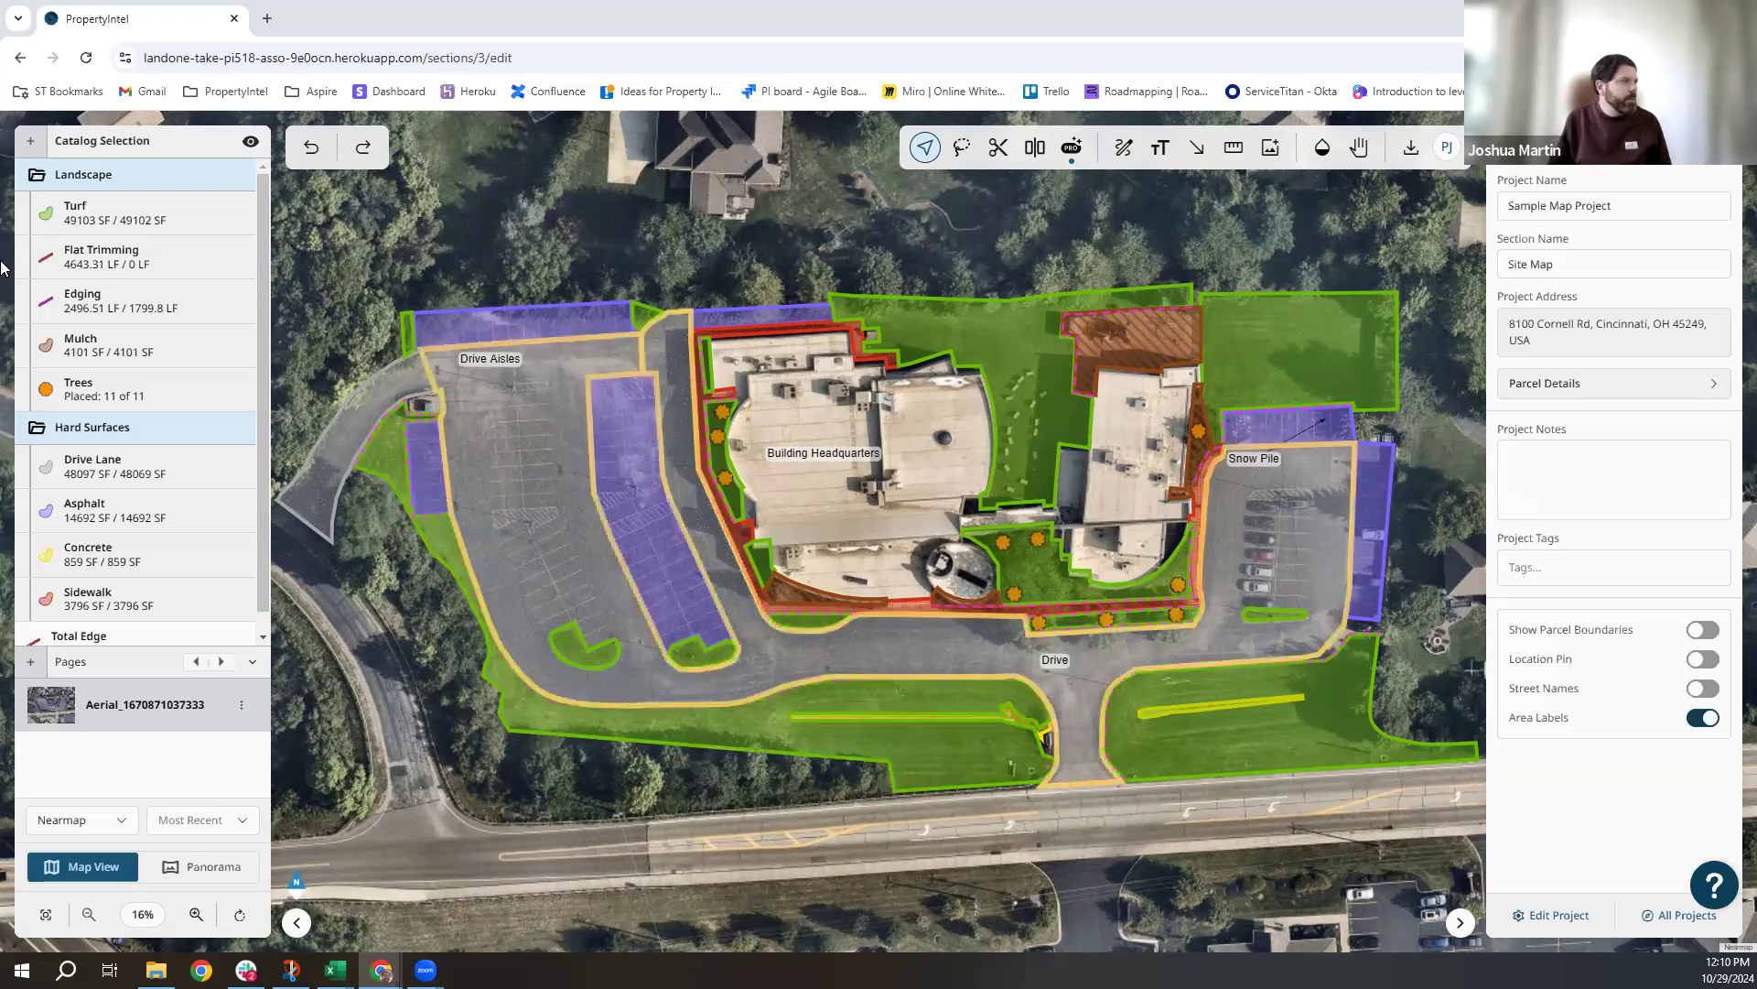
{"action": "left_click", "coordinate": [137, 213]}
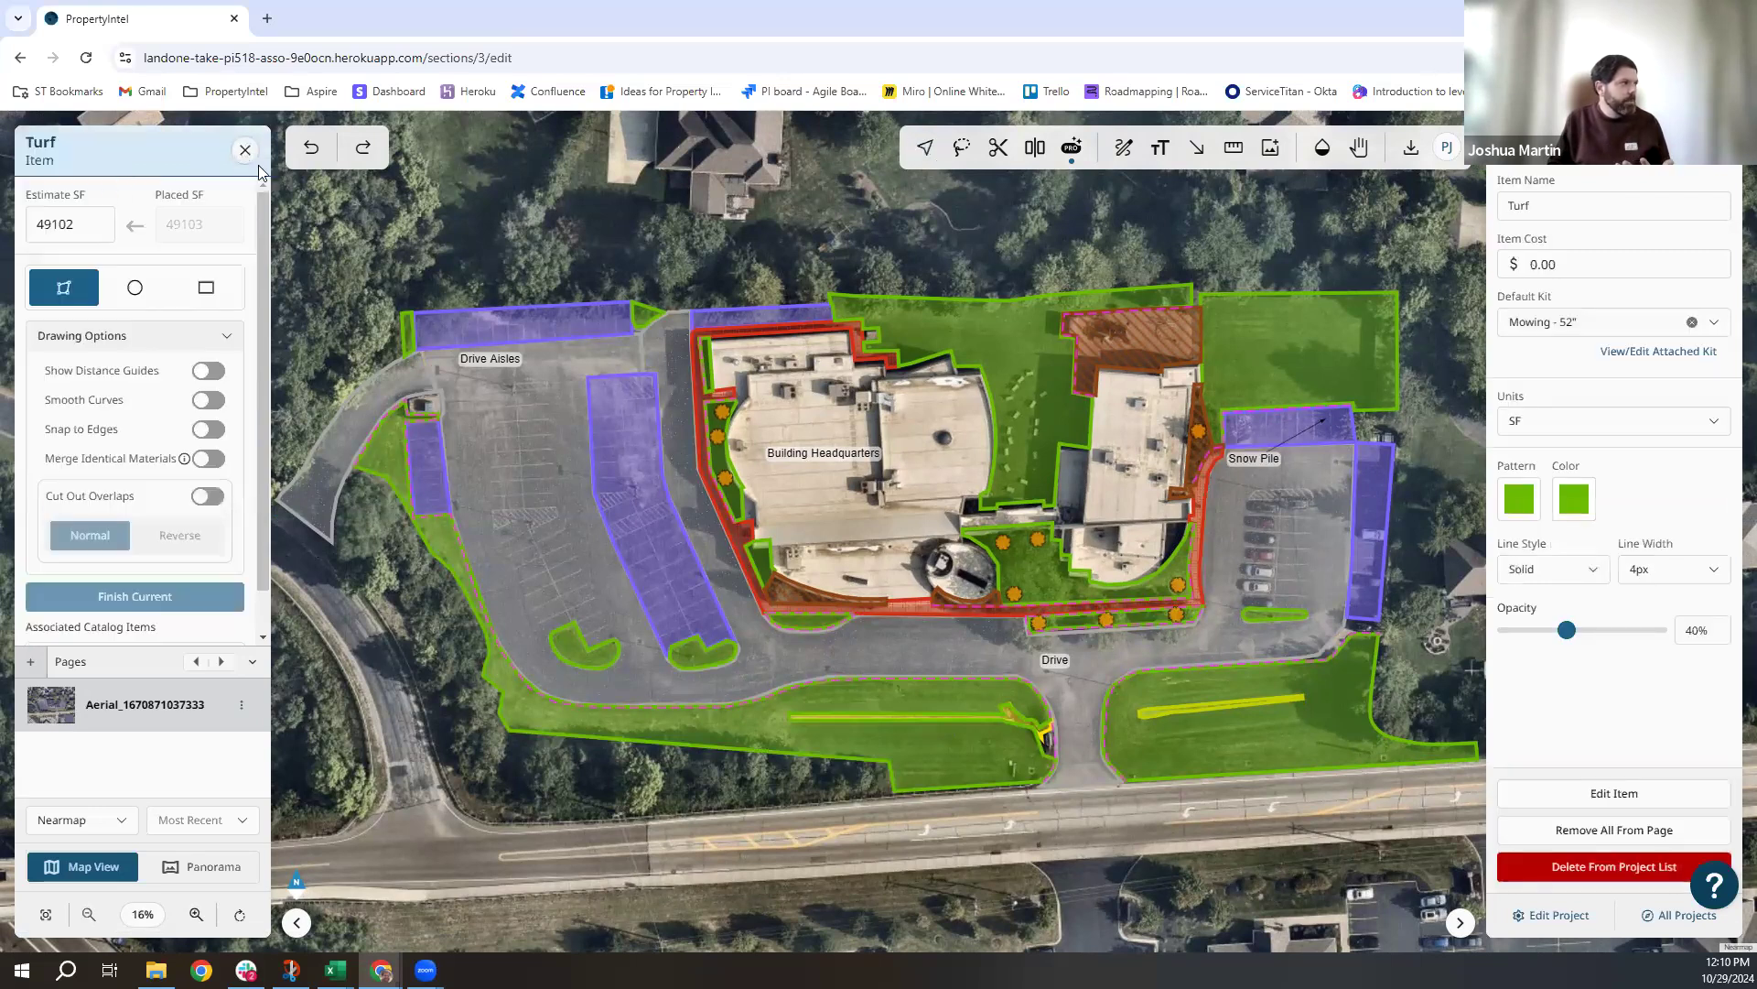
{"action": "left_click", "coordinate": [246, 162]}
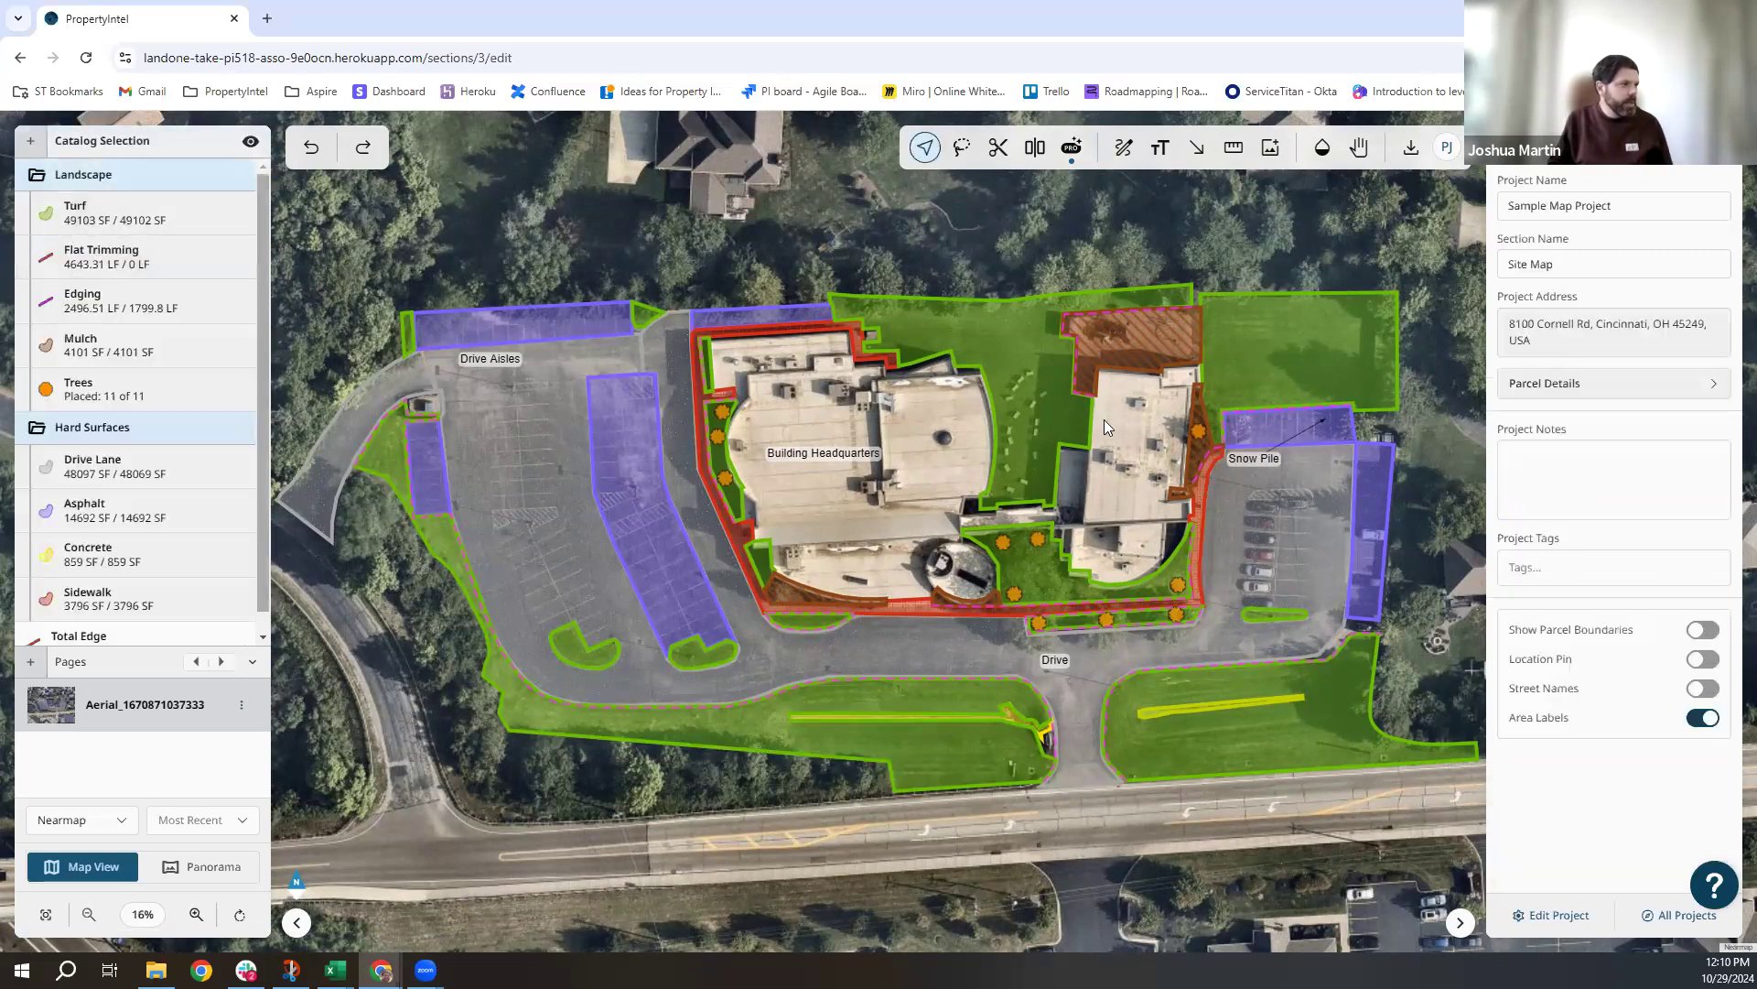
{"action": "left_click", "coordinate": [967, 335]}
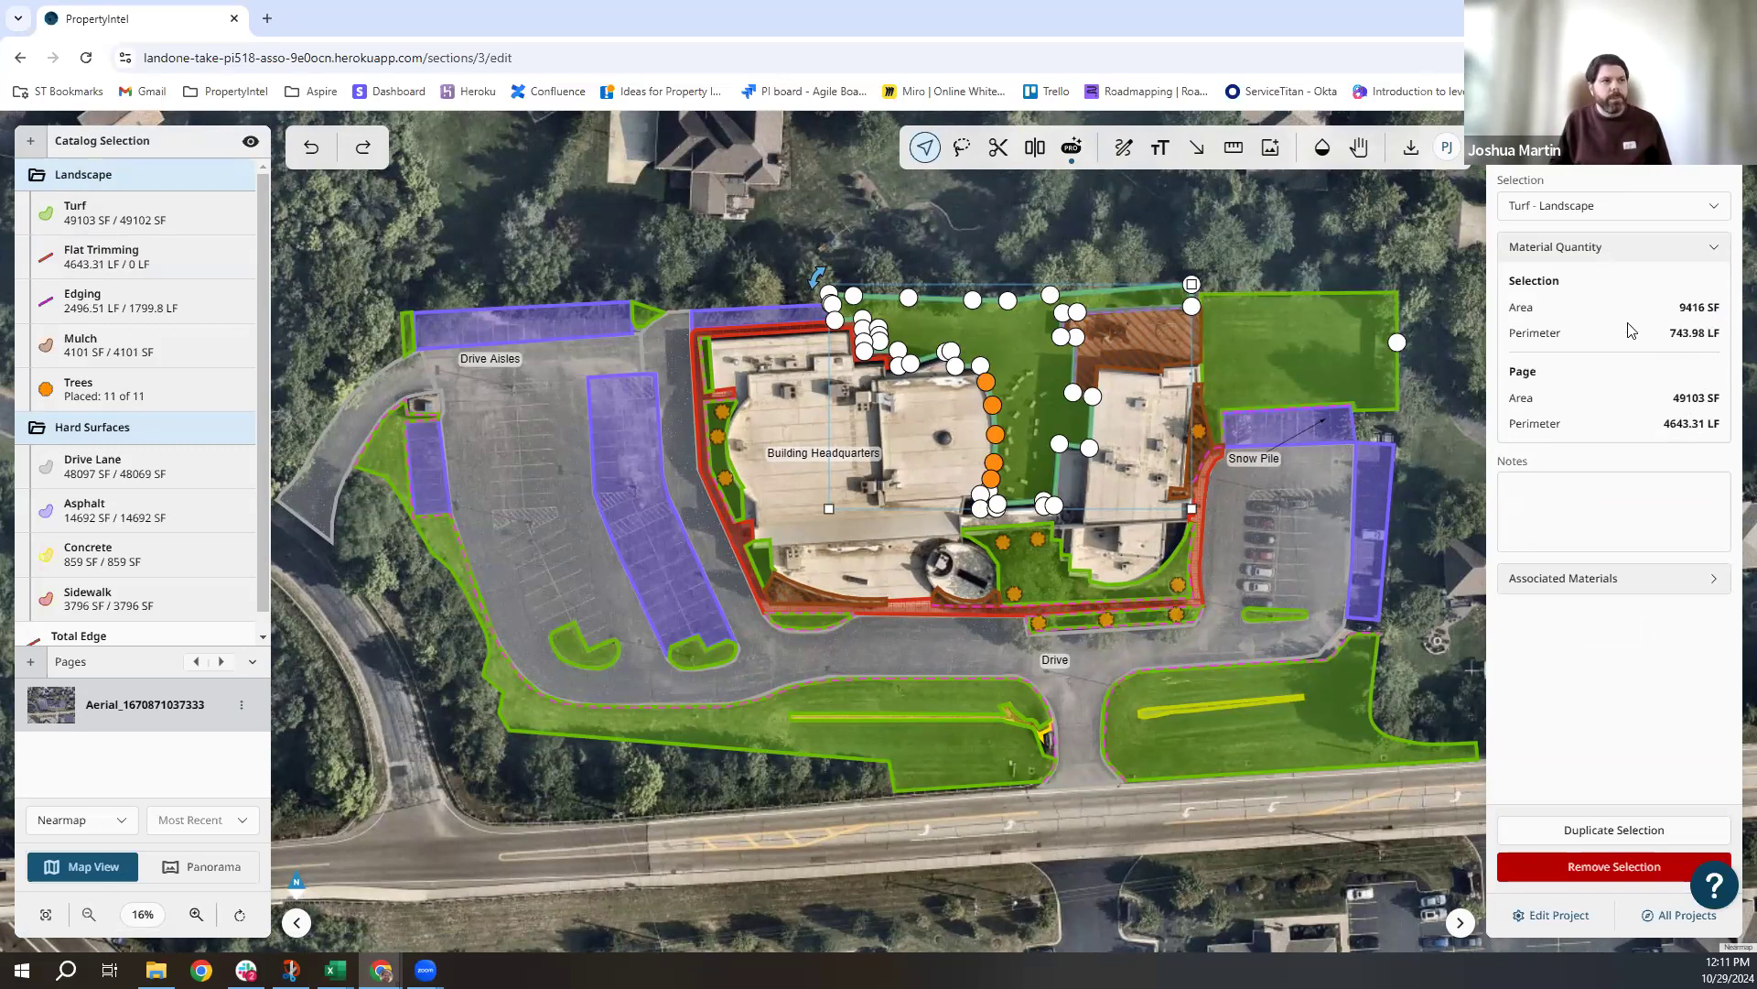
{"action": "left_click", "coordinate": [1230, 231]}
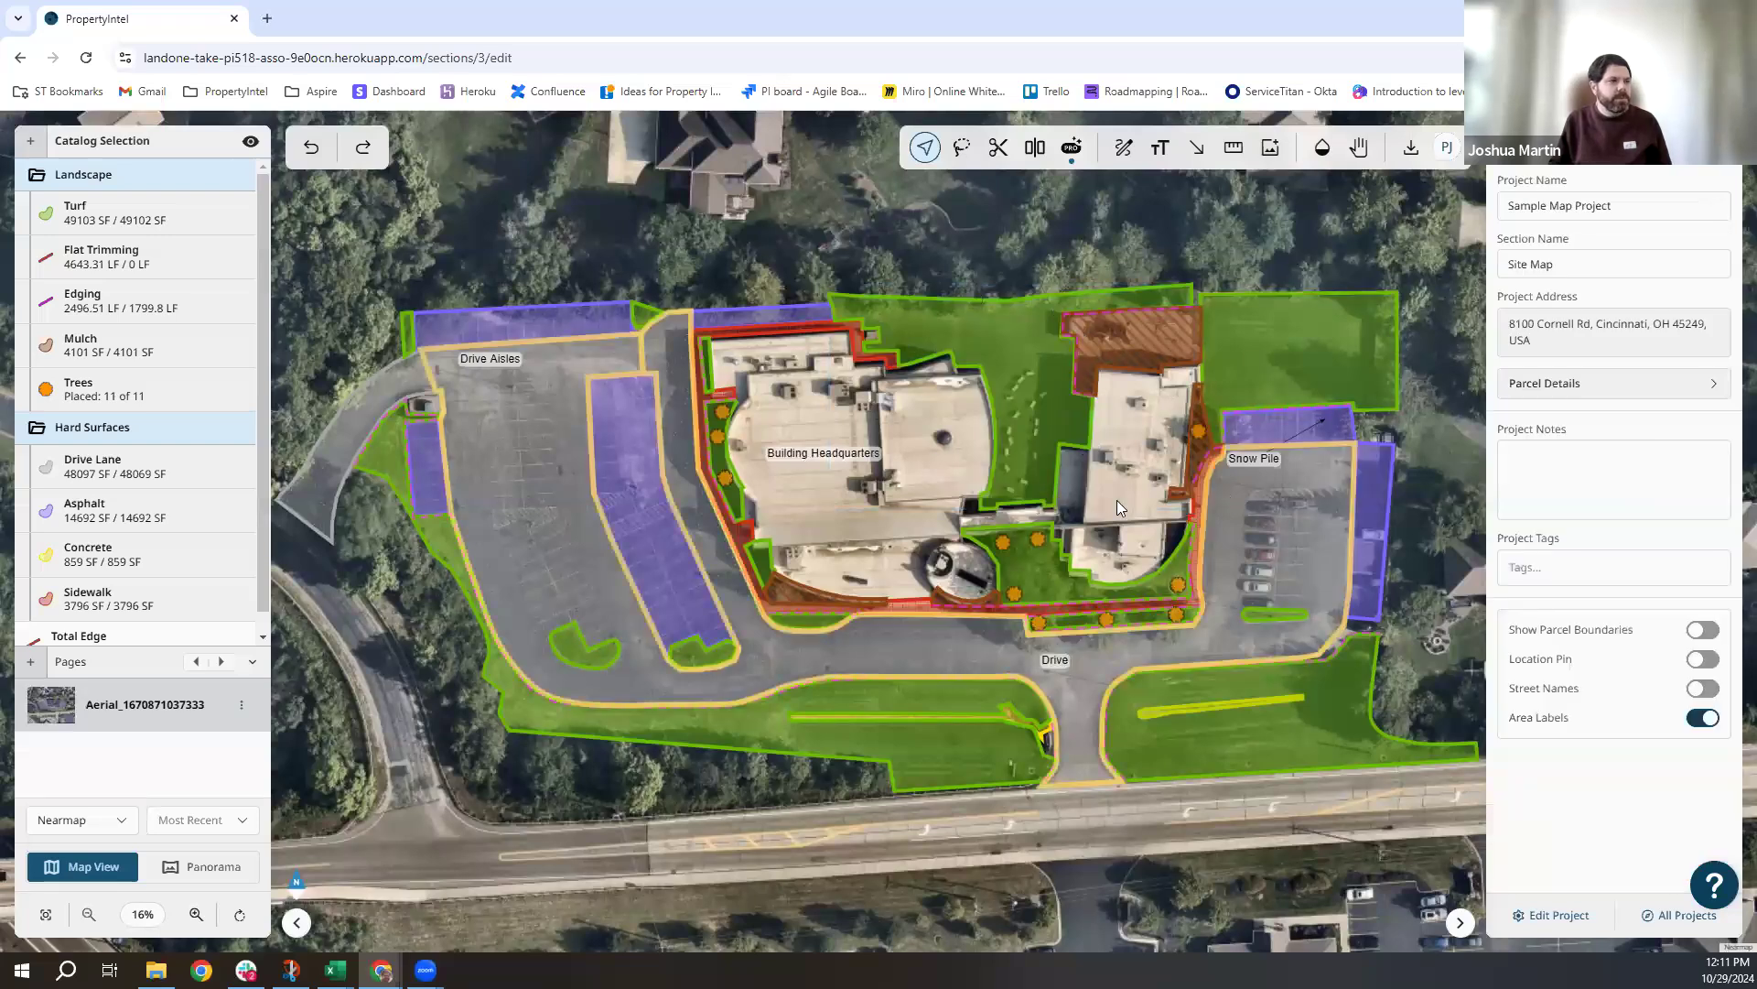
Zoom the map to 20% and centre it on the headquarters buildings.
{"action": "scroll", "coordinate": [863, 487], "scroll_direction": "up", "scroll_amount": 1}
{"action": "scroll", "coordinate": [862, 487], "scroll_direction": "up", "scroll_amount": 1}
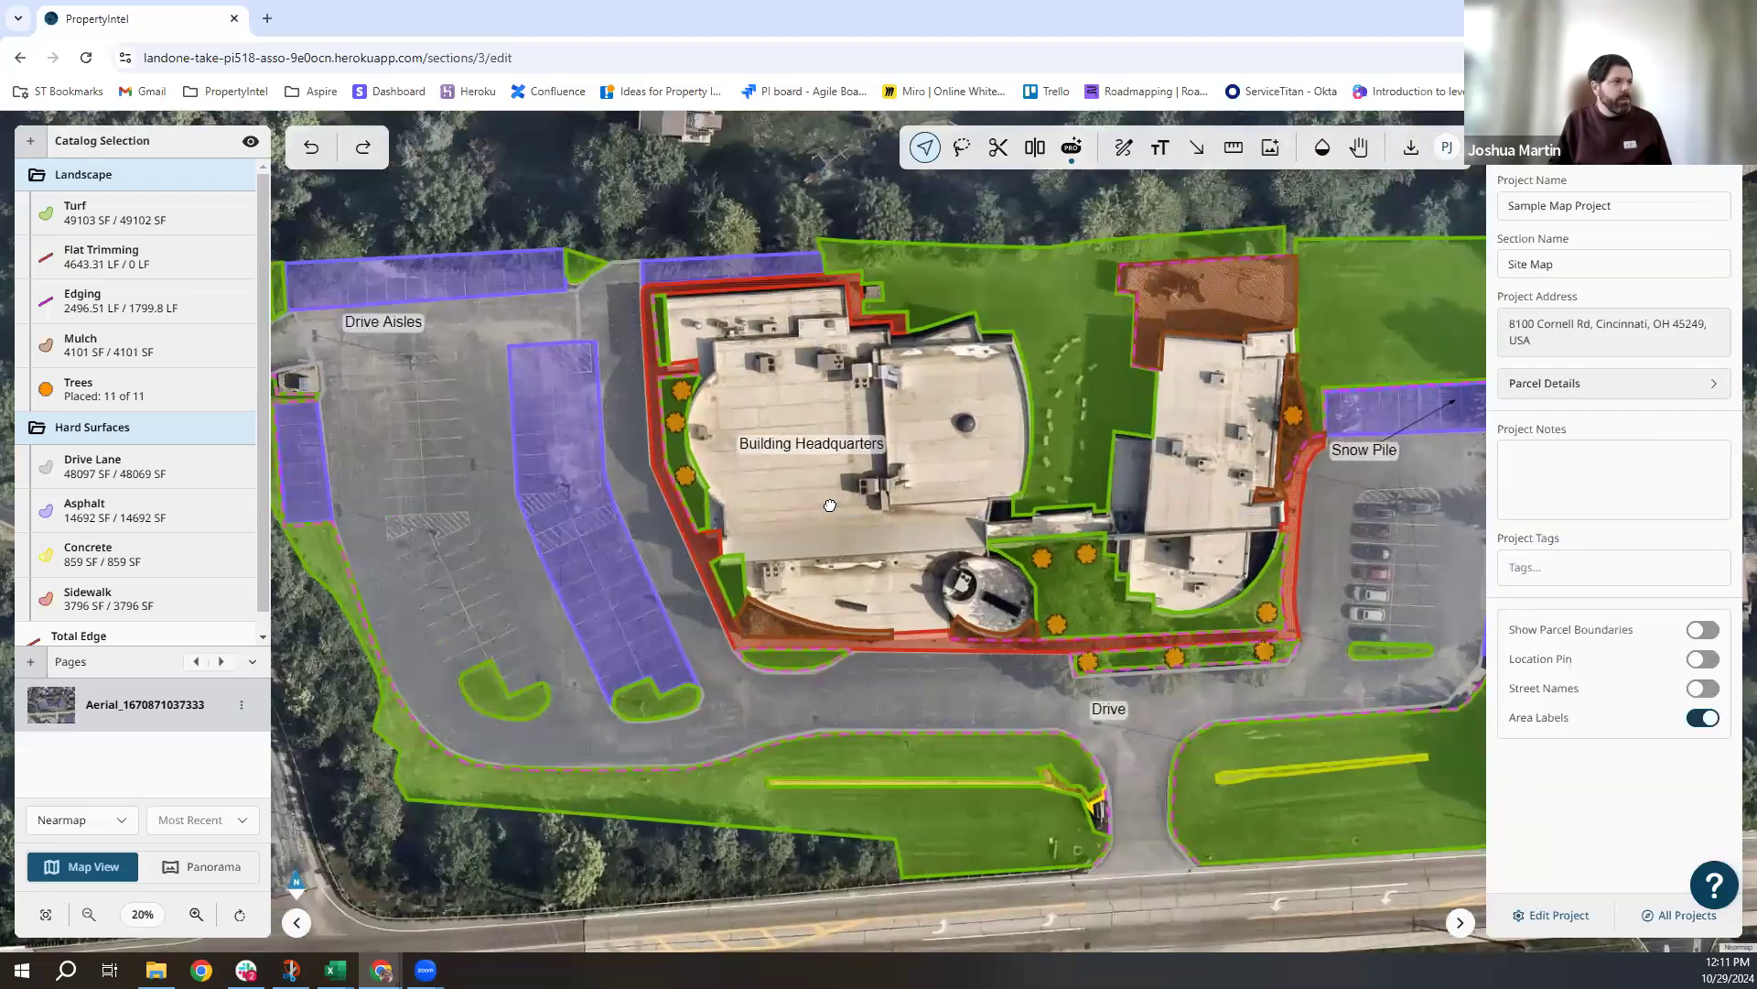
{"action": "left_click_drag", "start_coordinate": [1061, 334], "coordinate": [949, 364]}
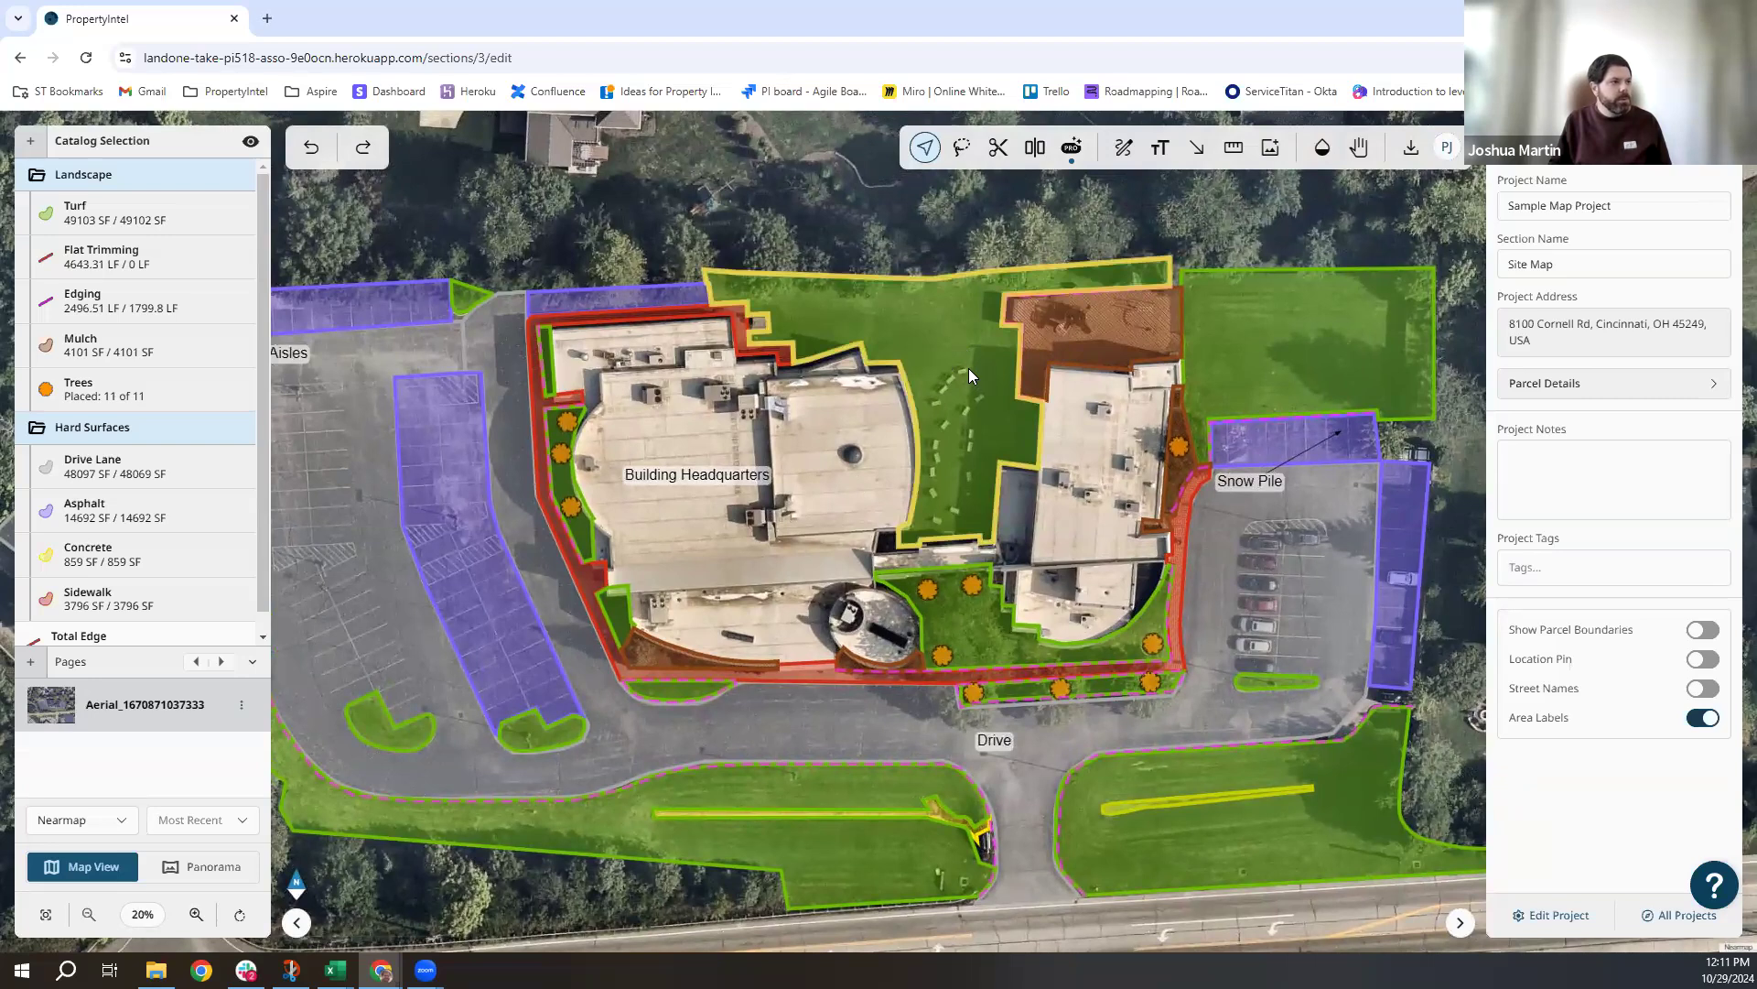
Review Turf's catalog editing form, close it unchanged, and pan to Drive Aisles and the road.
{"action": "left_click", "coordinate": [93, 209]}
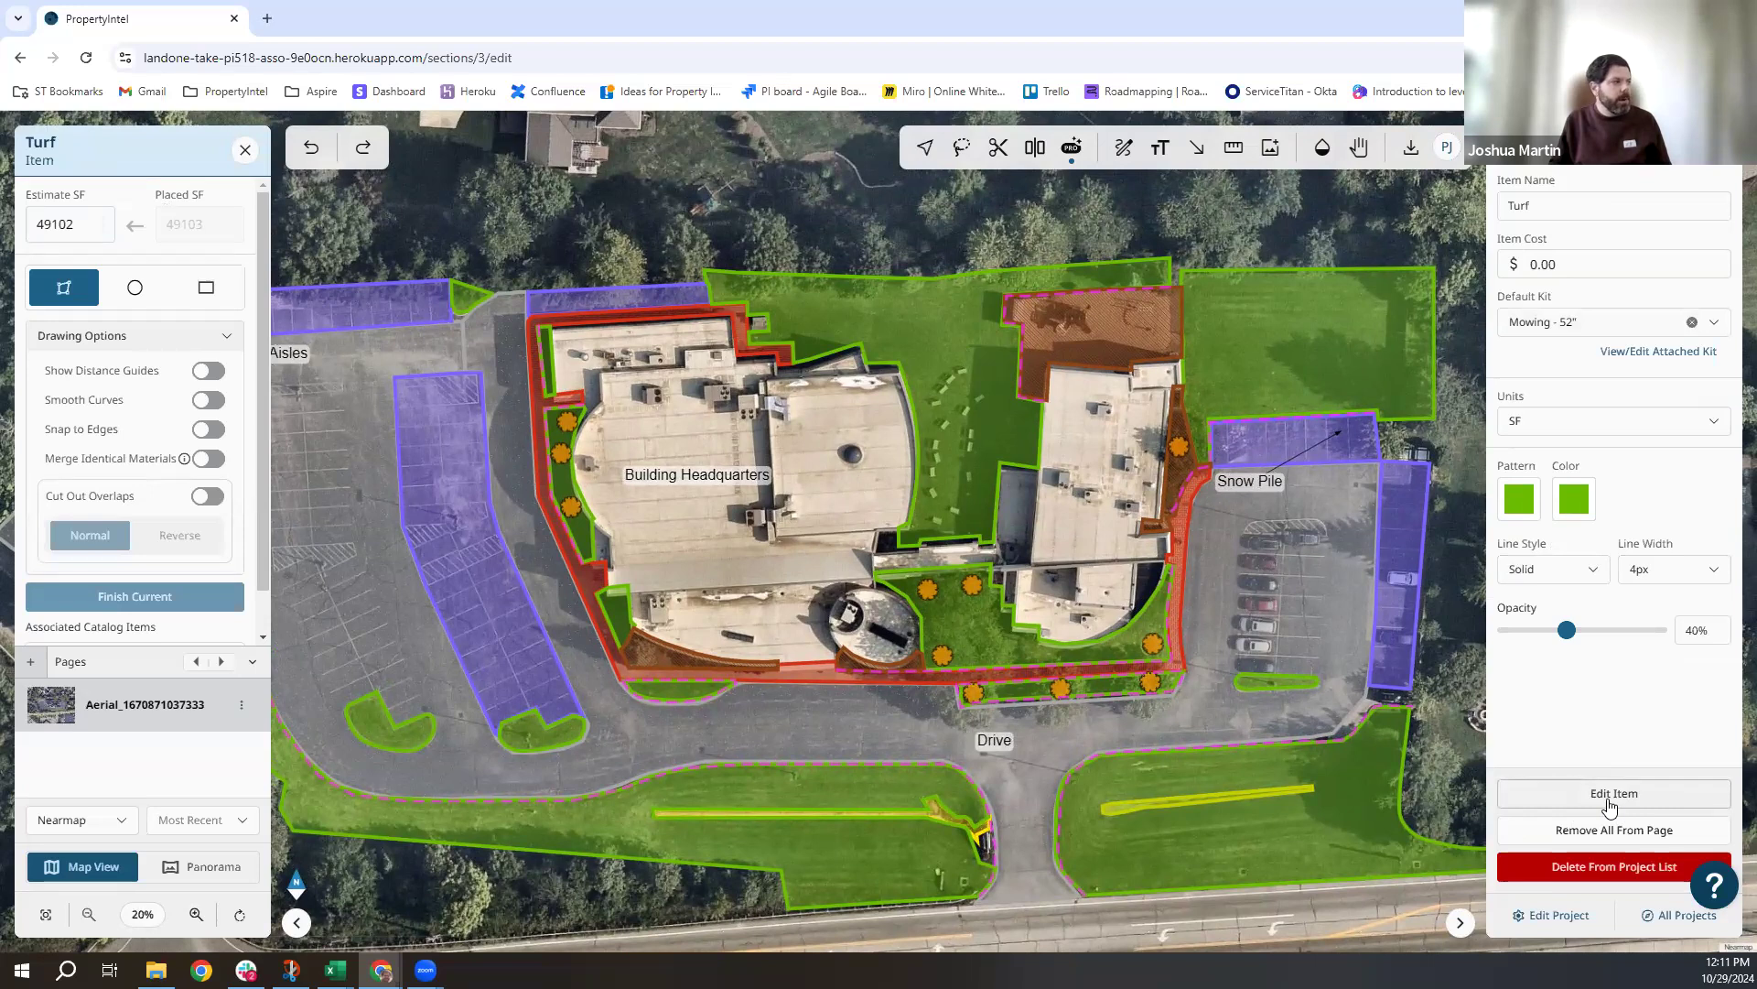
{"action": "left_click", "coordinate": [1611, 796]}
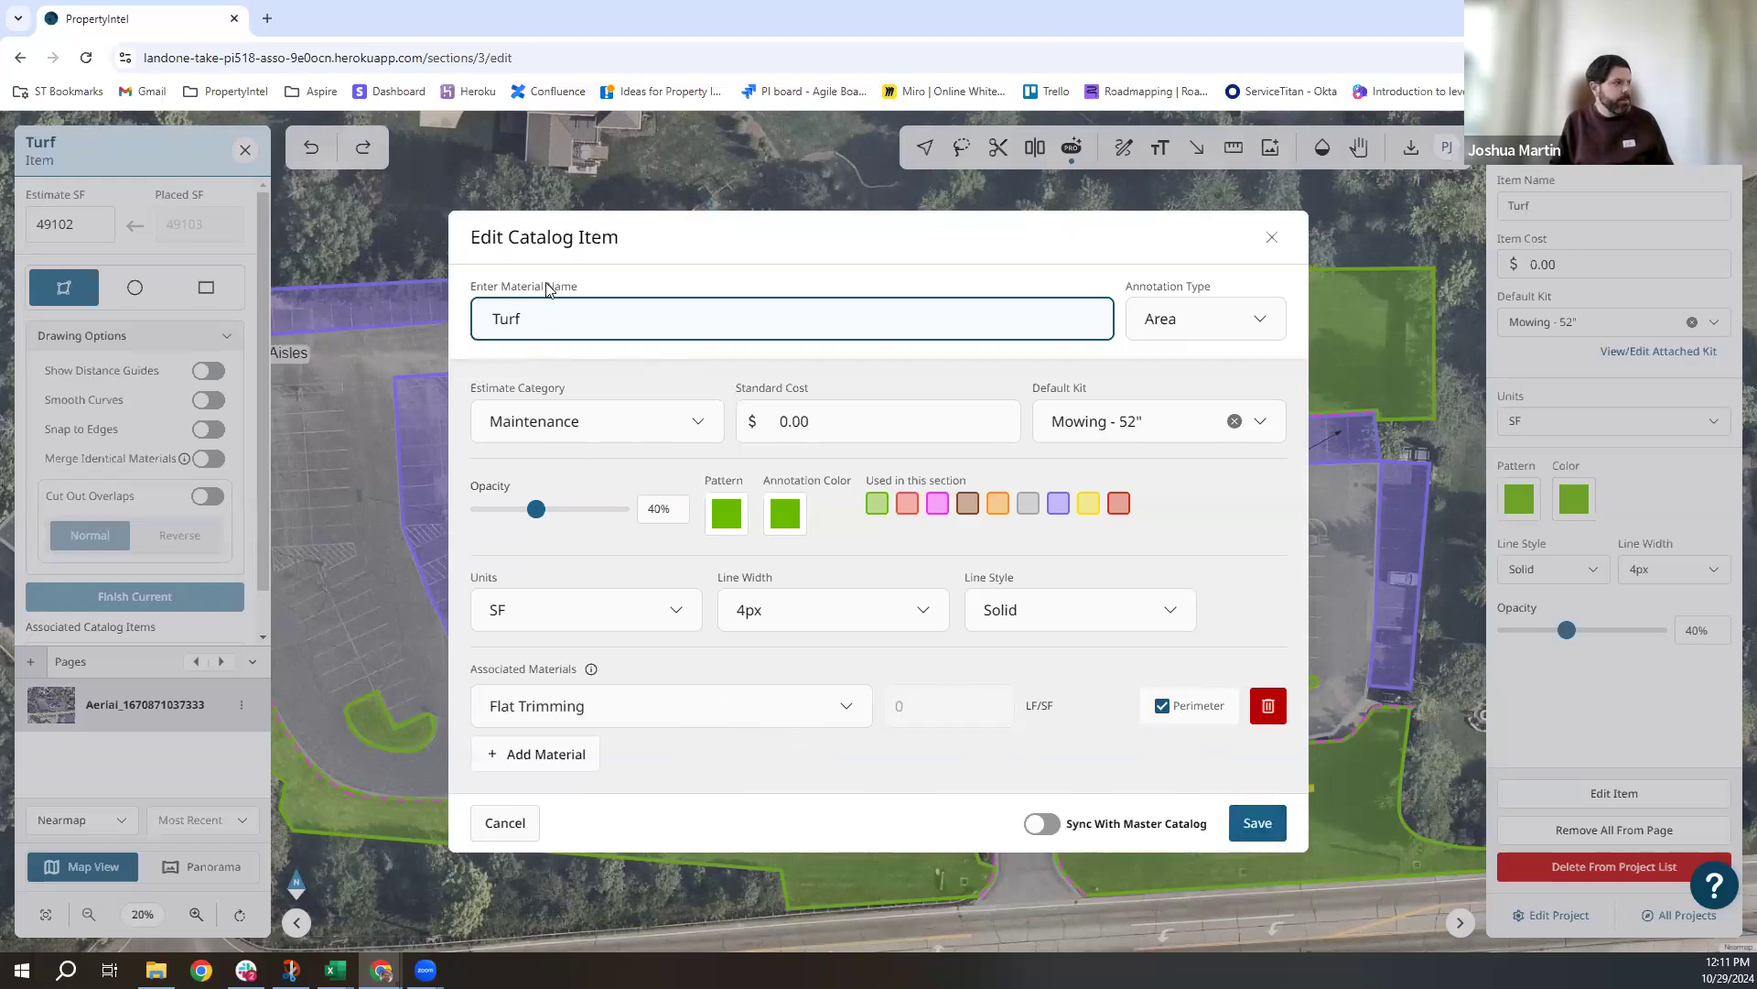
{"action": "left_click", "coordinate": [254, 169]}
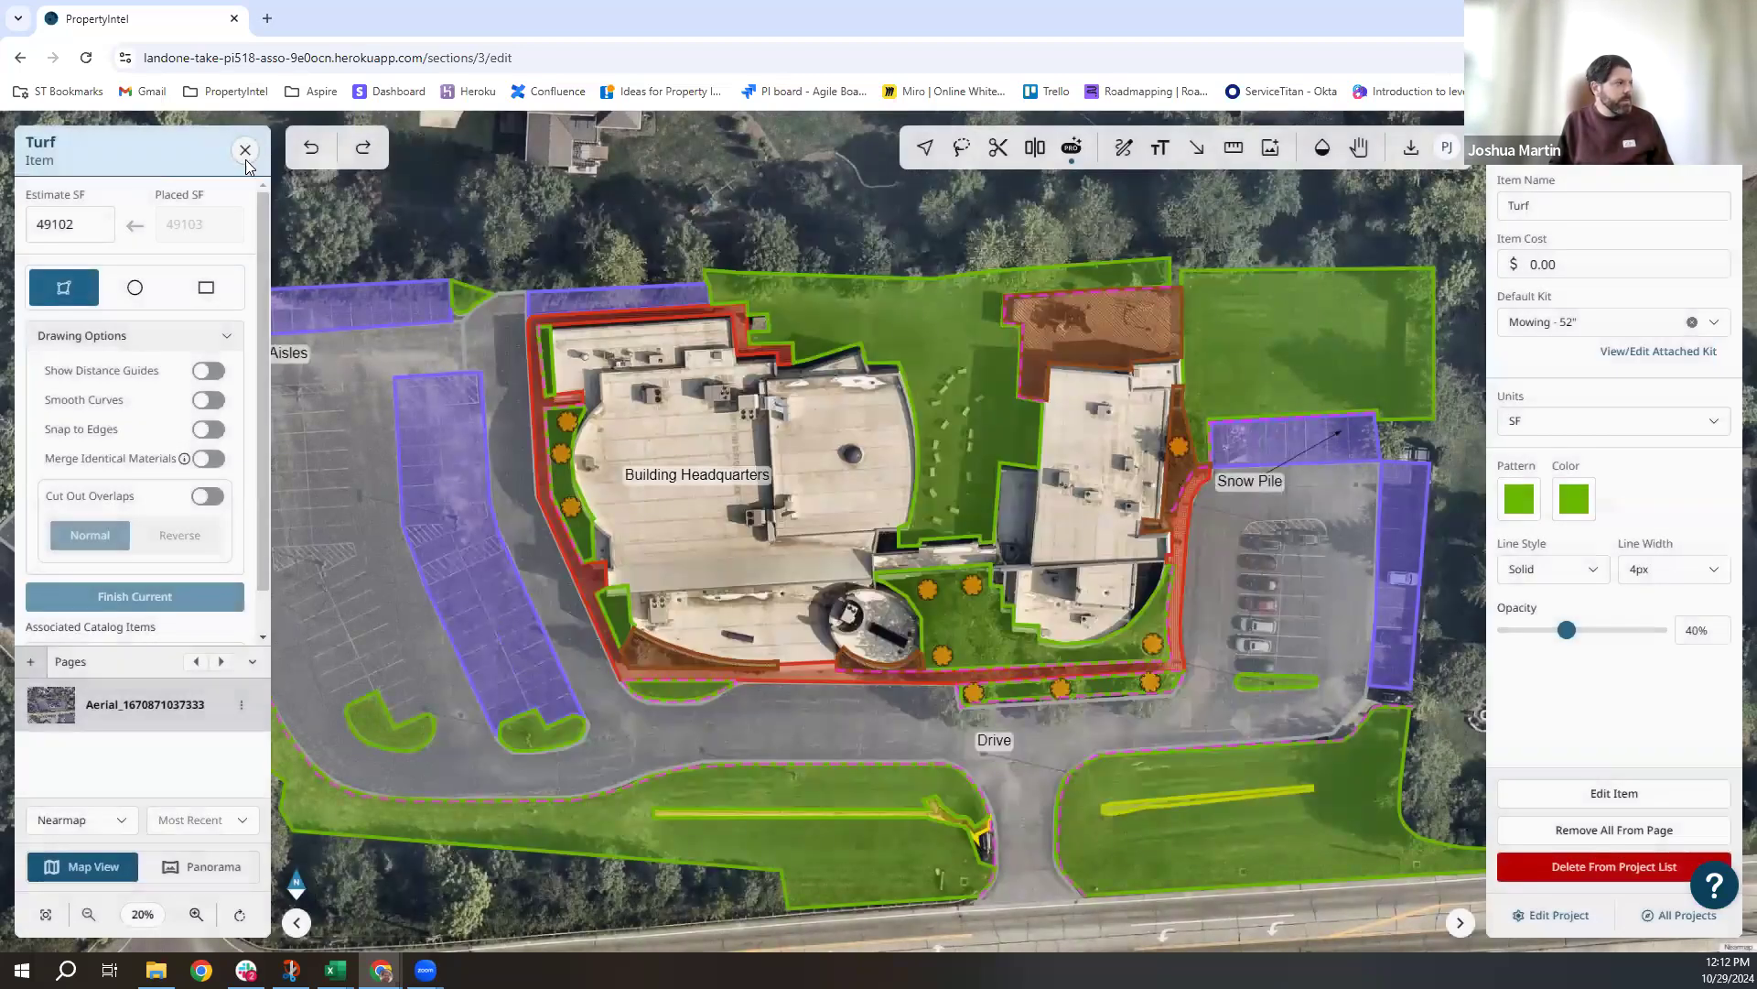
{"action": "left_click", "coordinate": [244, 150]}
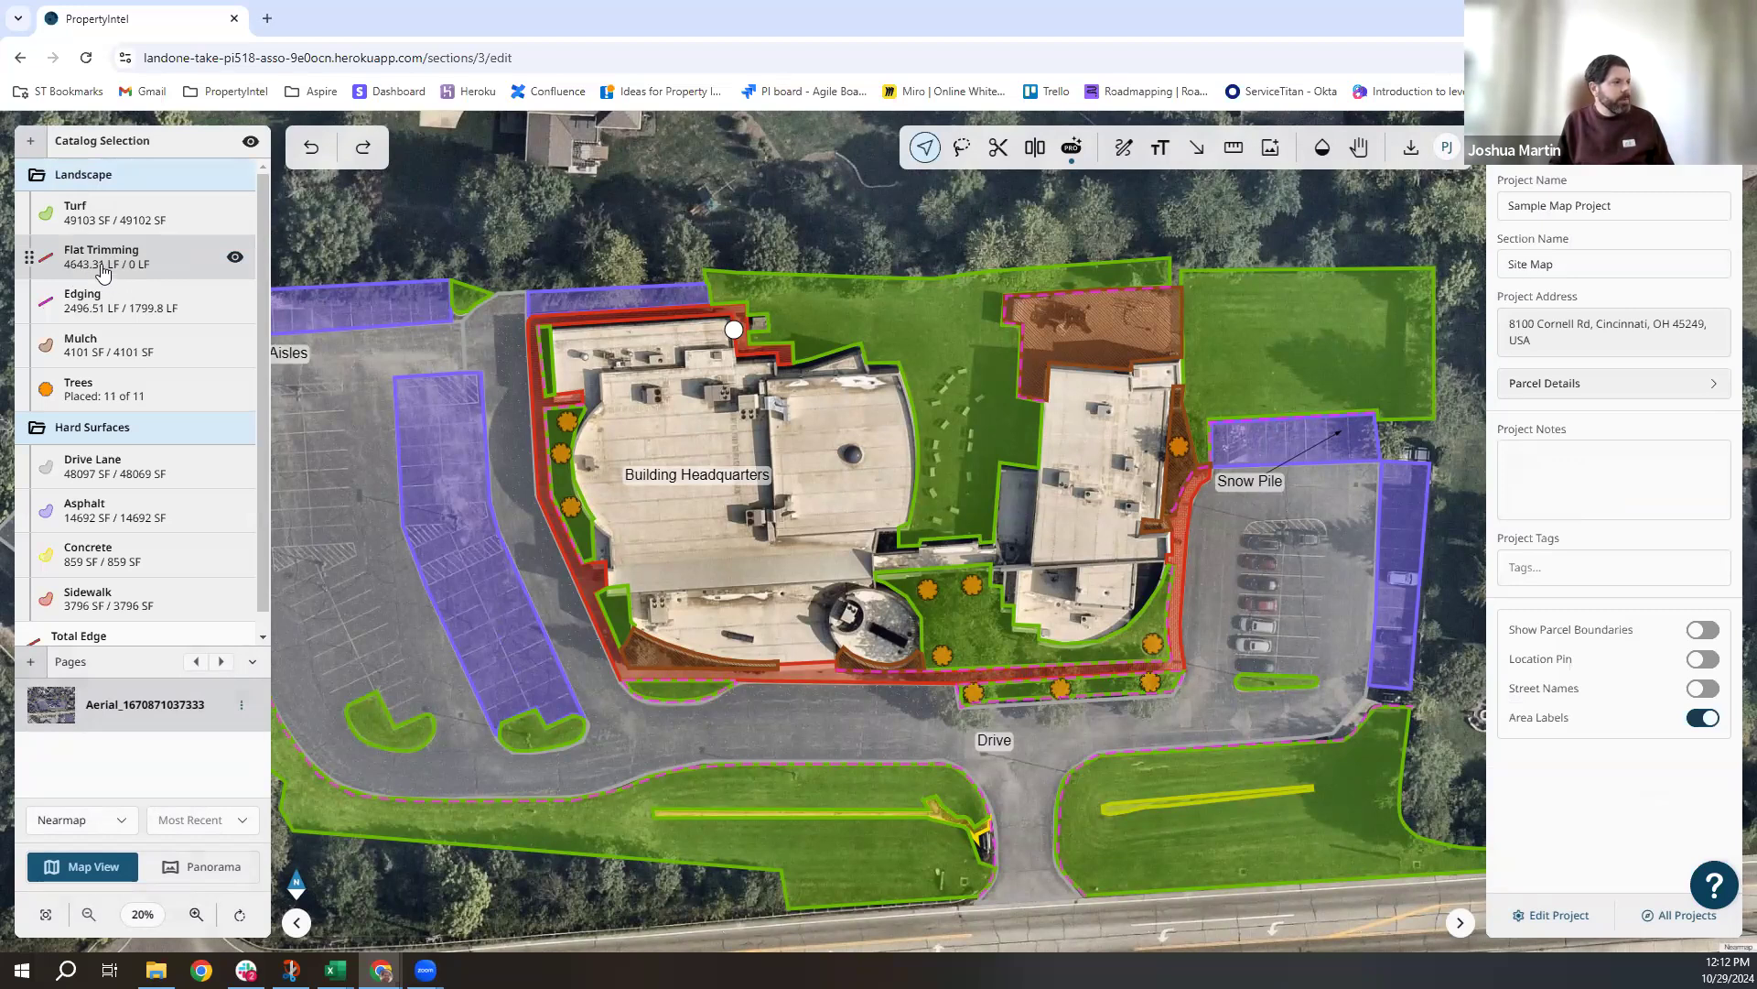
{"action": "left_click_drag", "start_coordinate": [639, 255], "coordinate": [800, 260]}
{"action": "left_click_drag", "start_coordinate": [1040, 812], "coordinate": [1089, 740]}
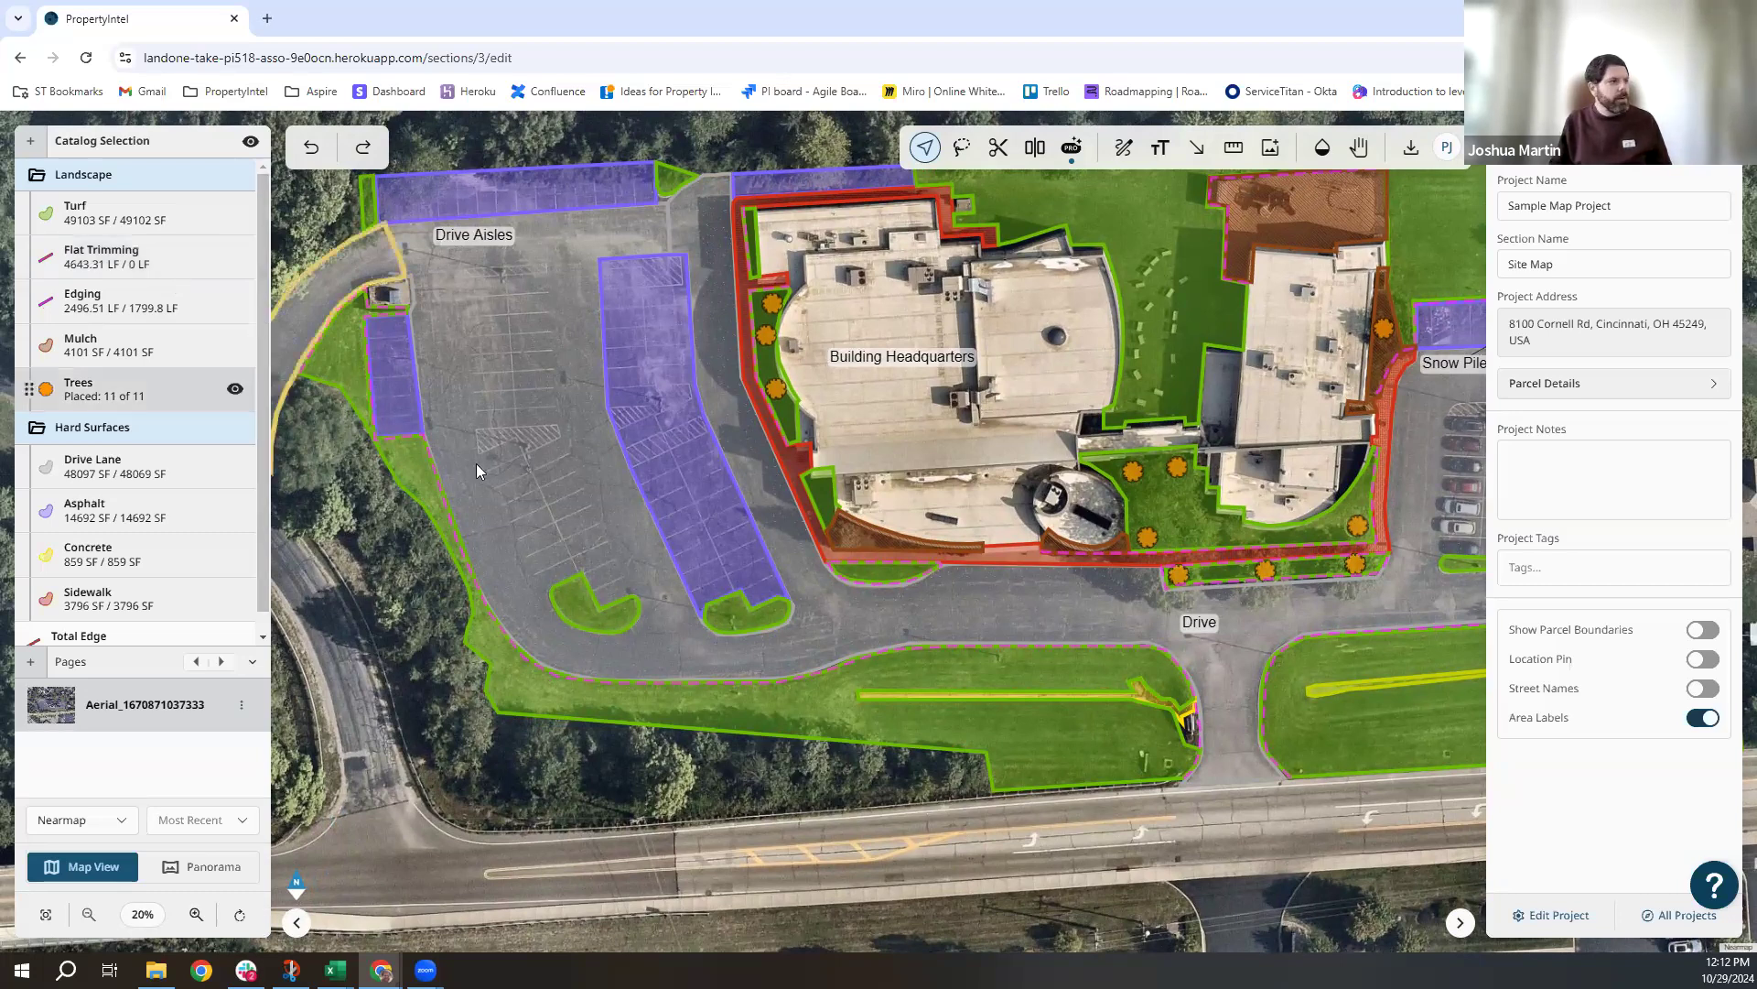
Pan east toward the houses and zoom to 53% over the unmapped lawn.
{"action": "left_click_drag", "start_coordinate": [1022, 817], "coordinate": [996, 835]}
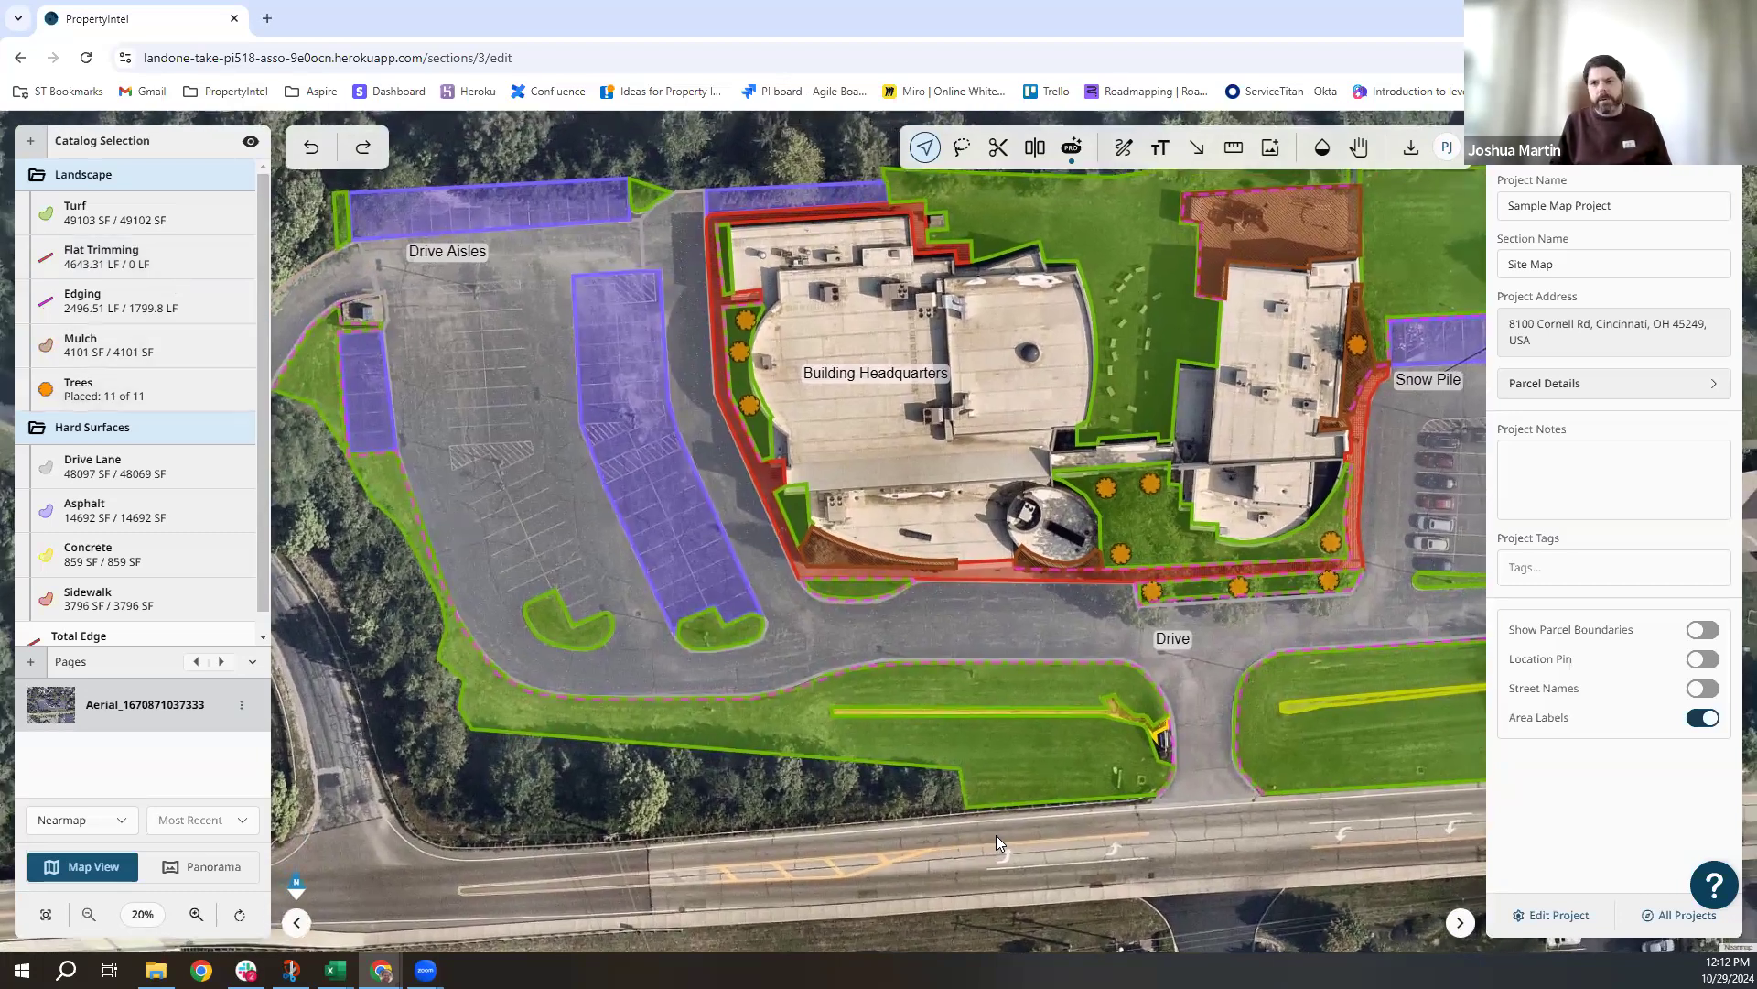
{"action": "left_click_drag", "start_coordinate": [686, 808], "coordinate": [613, 786]}
{"action": "left_click_drag", "start_coordinate": [861, 525], "coordinate": [581, 635]}
{"action": "left_click_drag", "start_coordinate": [1051, 590], "coordinate": [852, 593]}
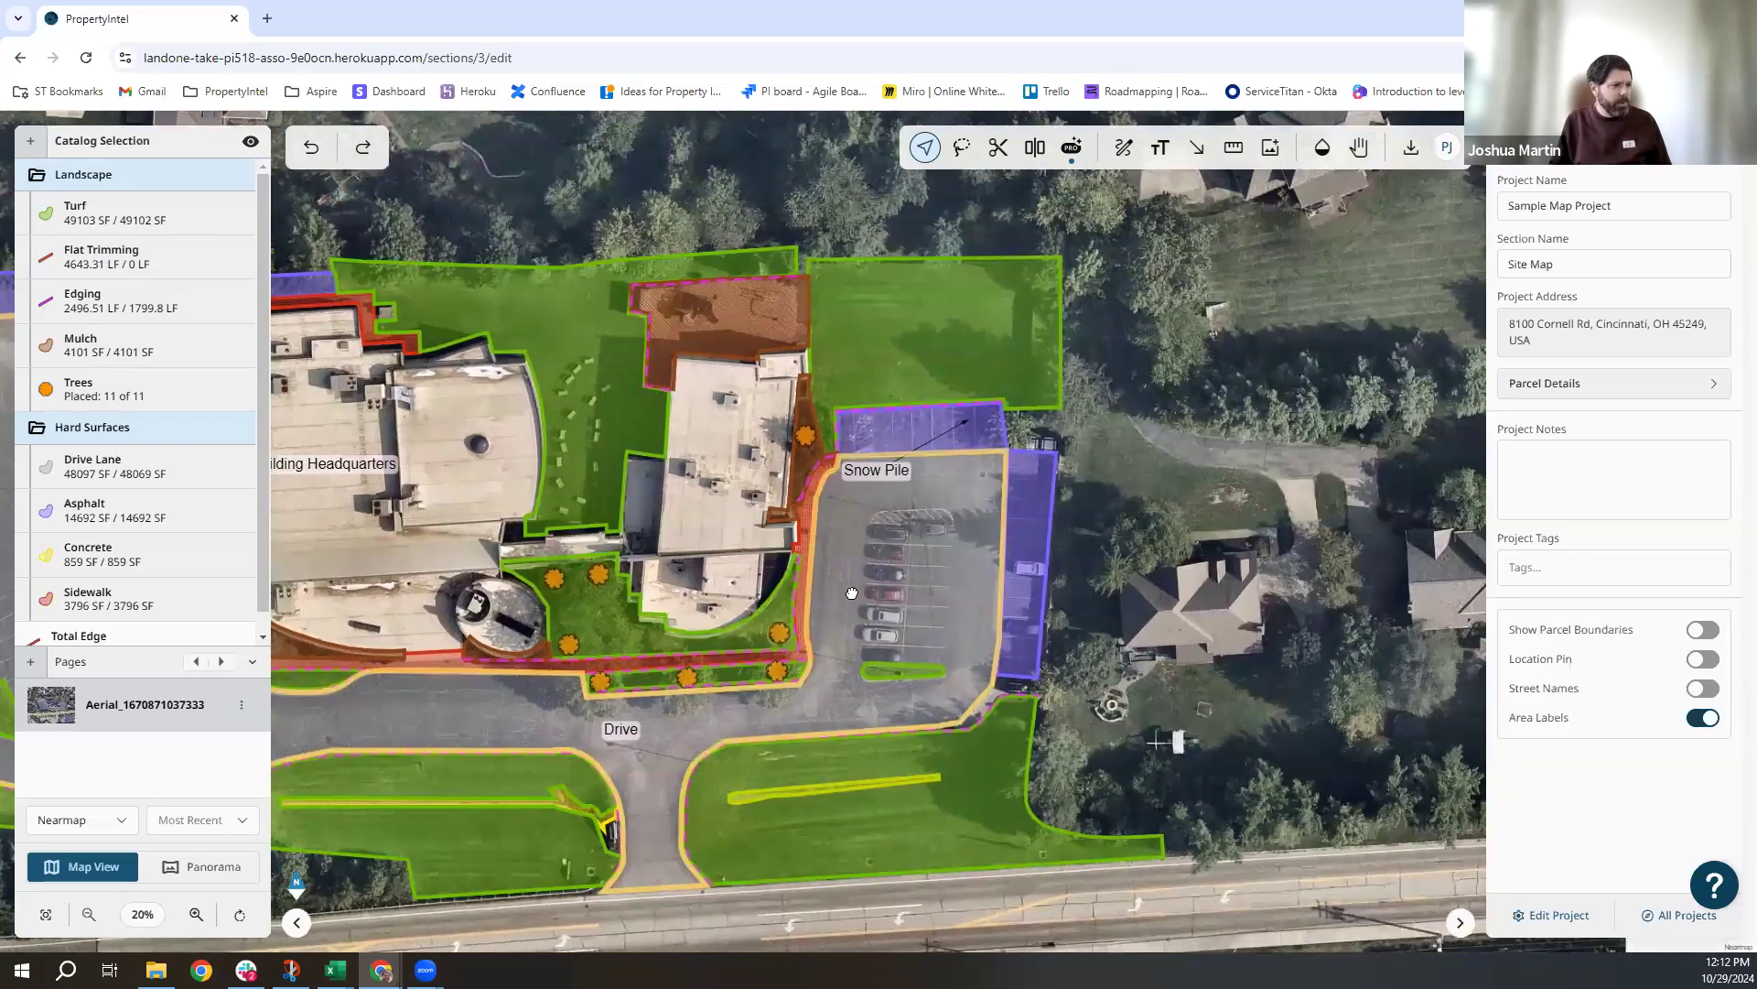
{"action": "scroll", "coordinate": [1006, 454], "scroll_direction": "up", "scroll_amount": 5}
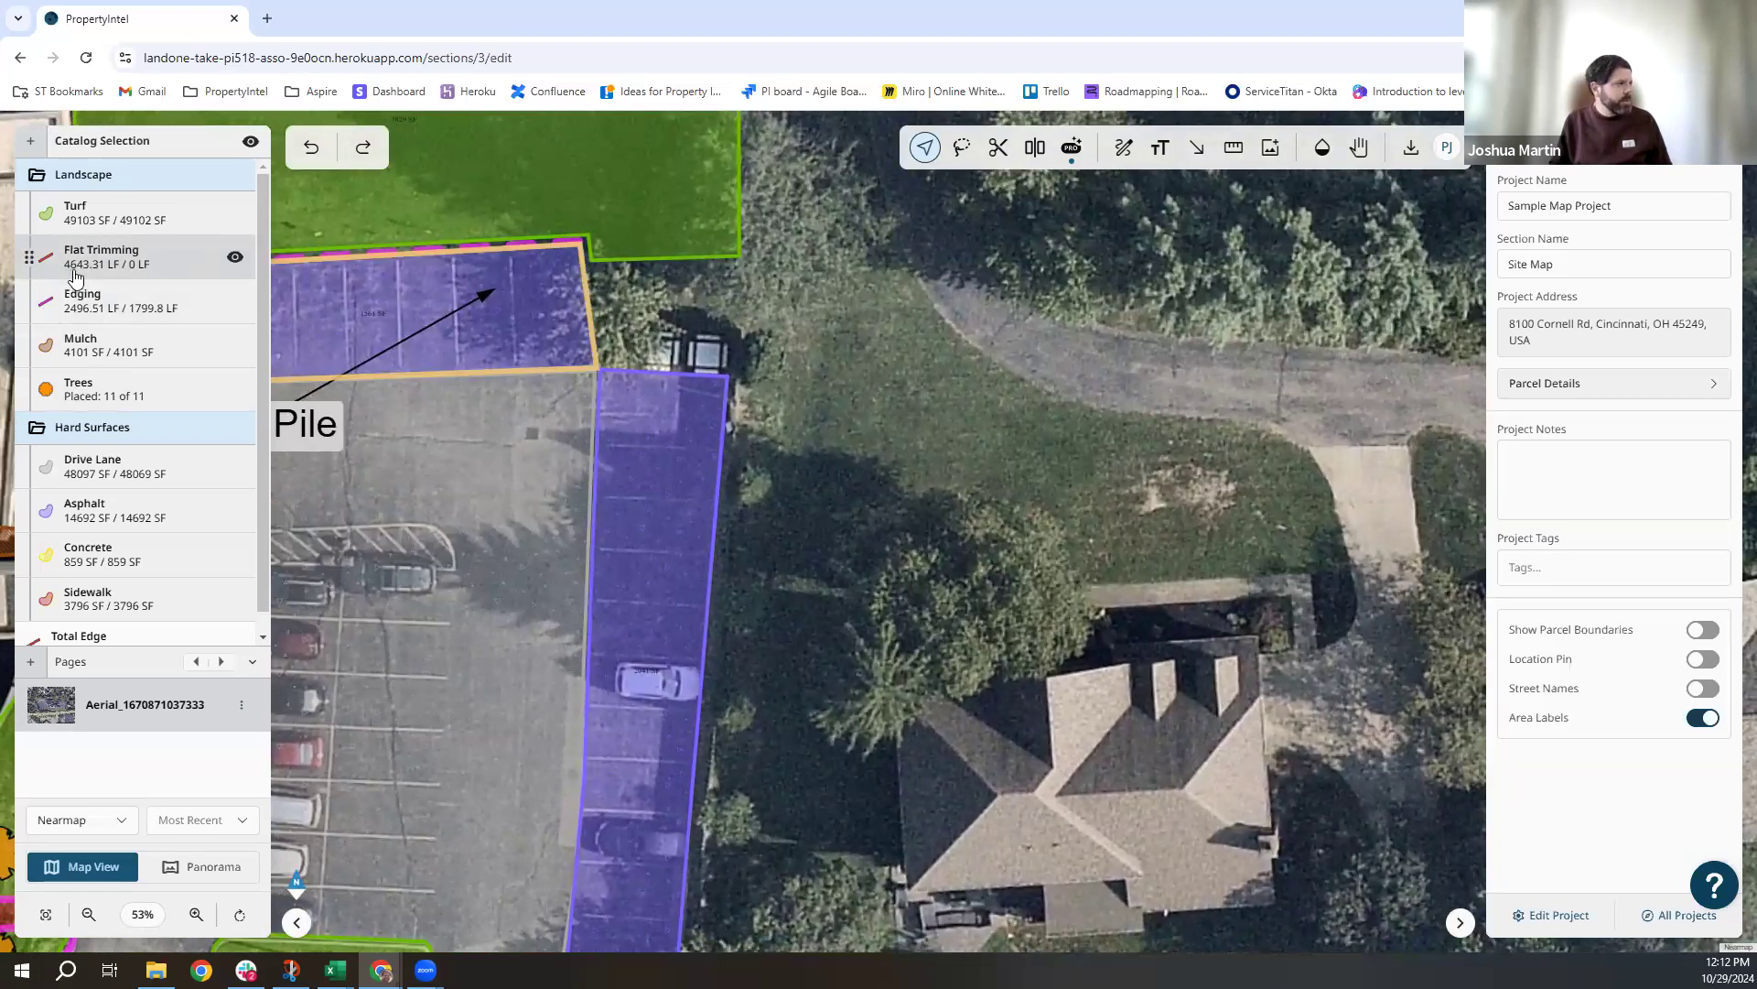
Trace a ten-corner Turf polygon around the lawn beside the house, raising placed turf to 51114 SF.
{"action": "left_click", "coordinate": [108, 216]}
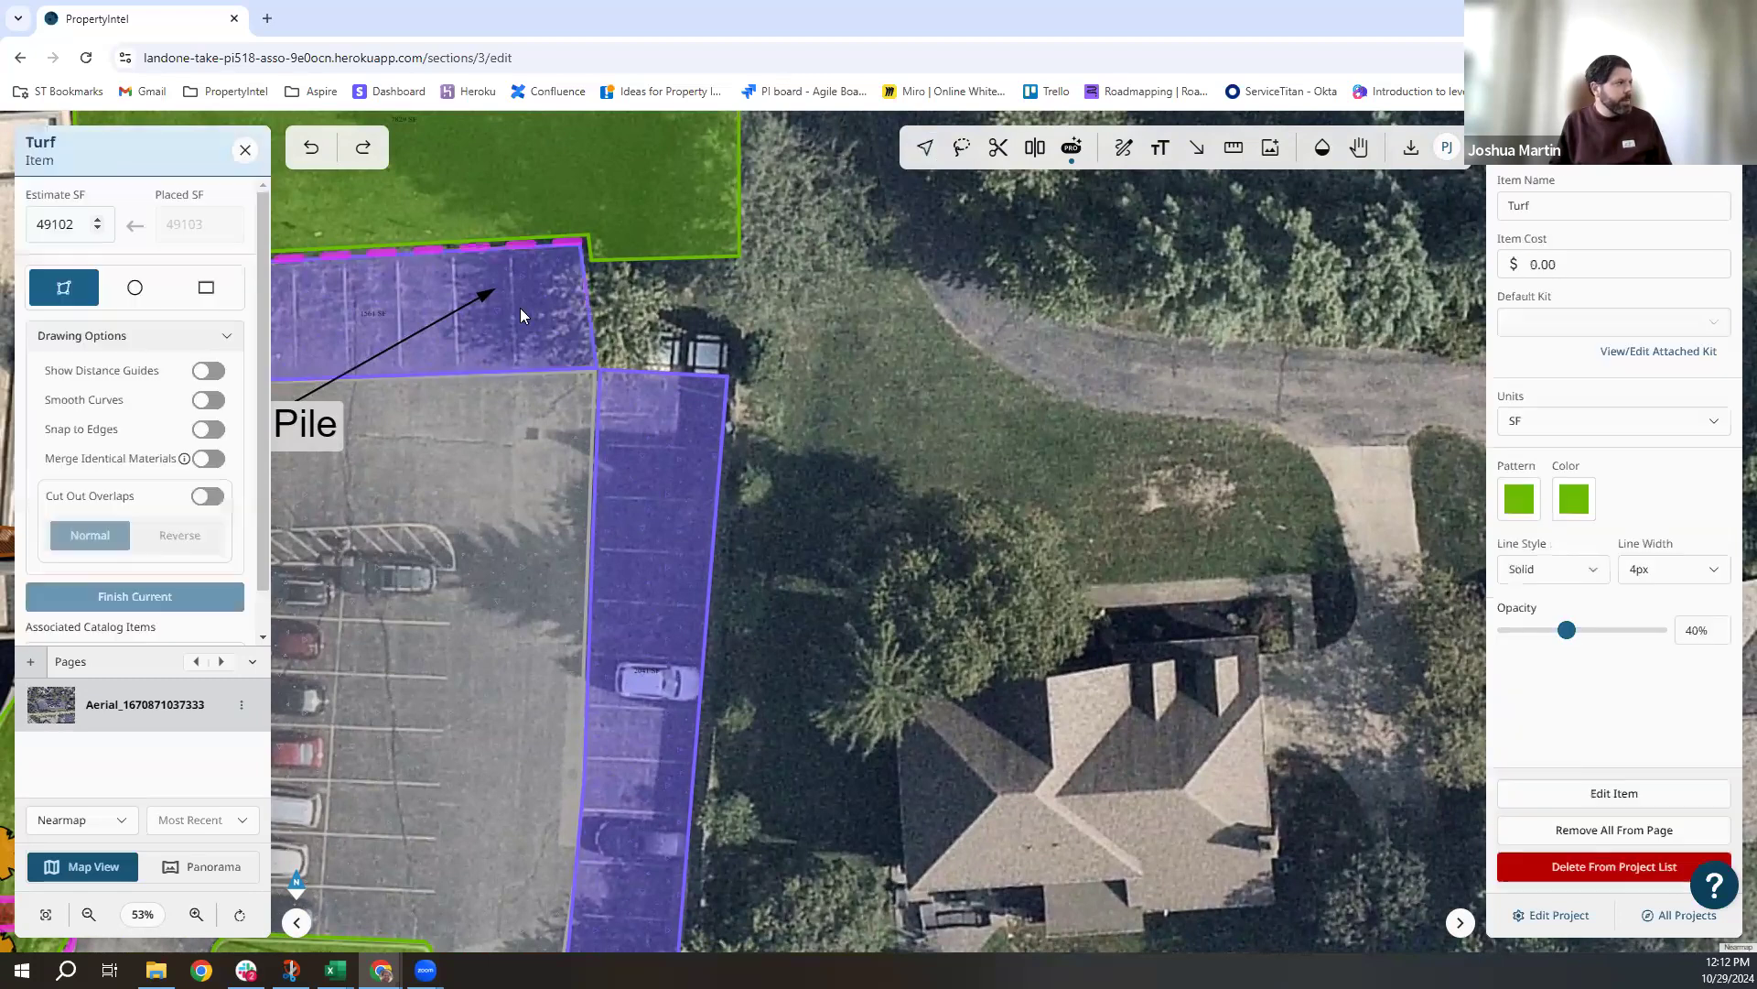
{"action": "left_click", "coordinate": [945, 319]}
{"action": "left_click", "coordinate": [1051, 397]}
{"action": "left_click", "coordinate": [1185, 415]}
{"action": "left_click", "coordinate": [1263, 423]}
{"action": "left_click", "coordinate": [1323, 460]}
{"action": "left_click", "coordinate": [1351, 505]}
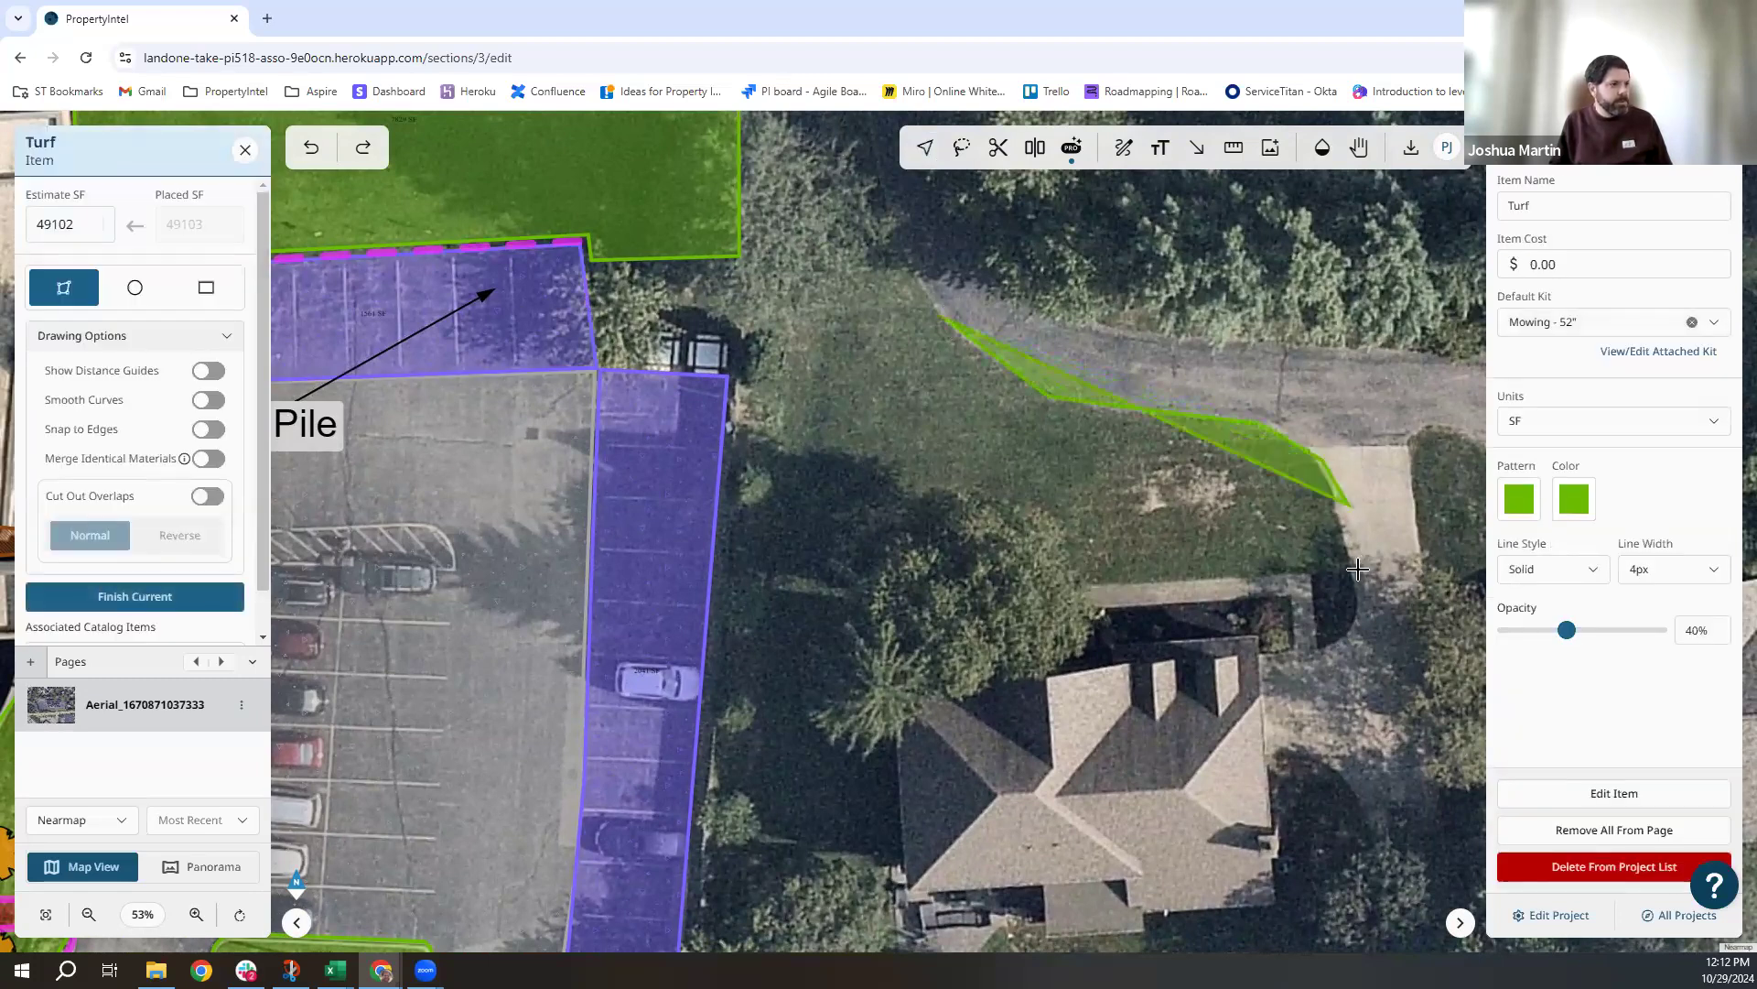
{"action": "left_click", "coordinate": [1358, 569]}
{"action": "left_click", "coordinate": [1083, 581]}
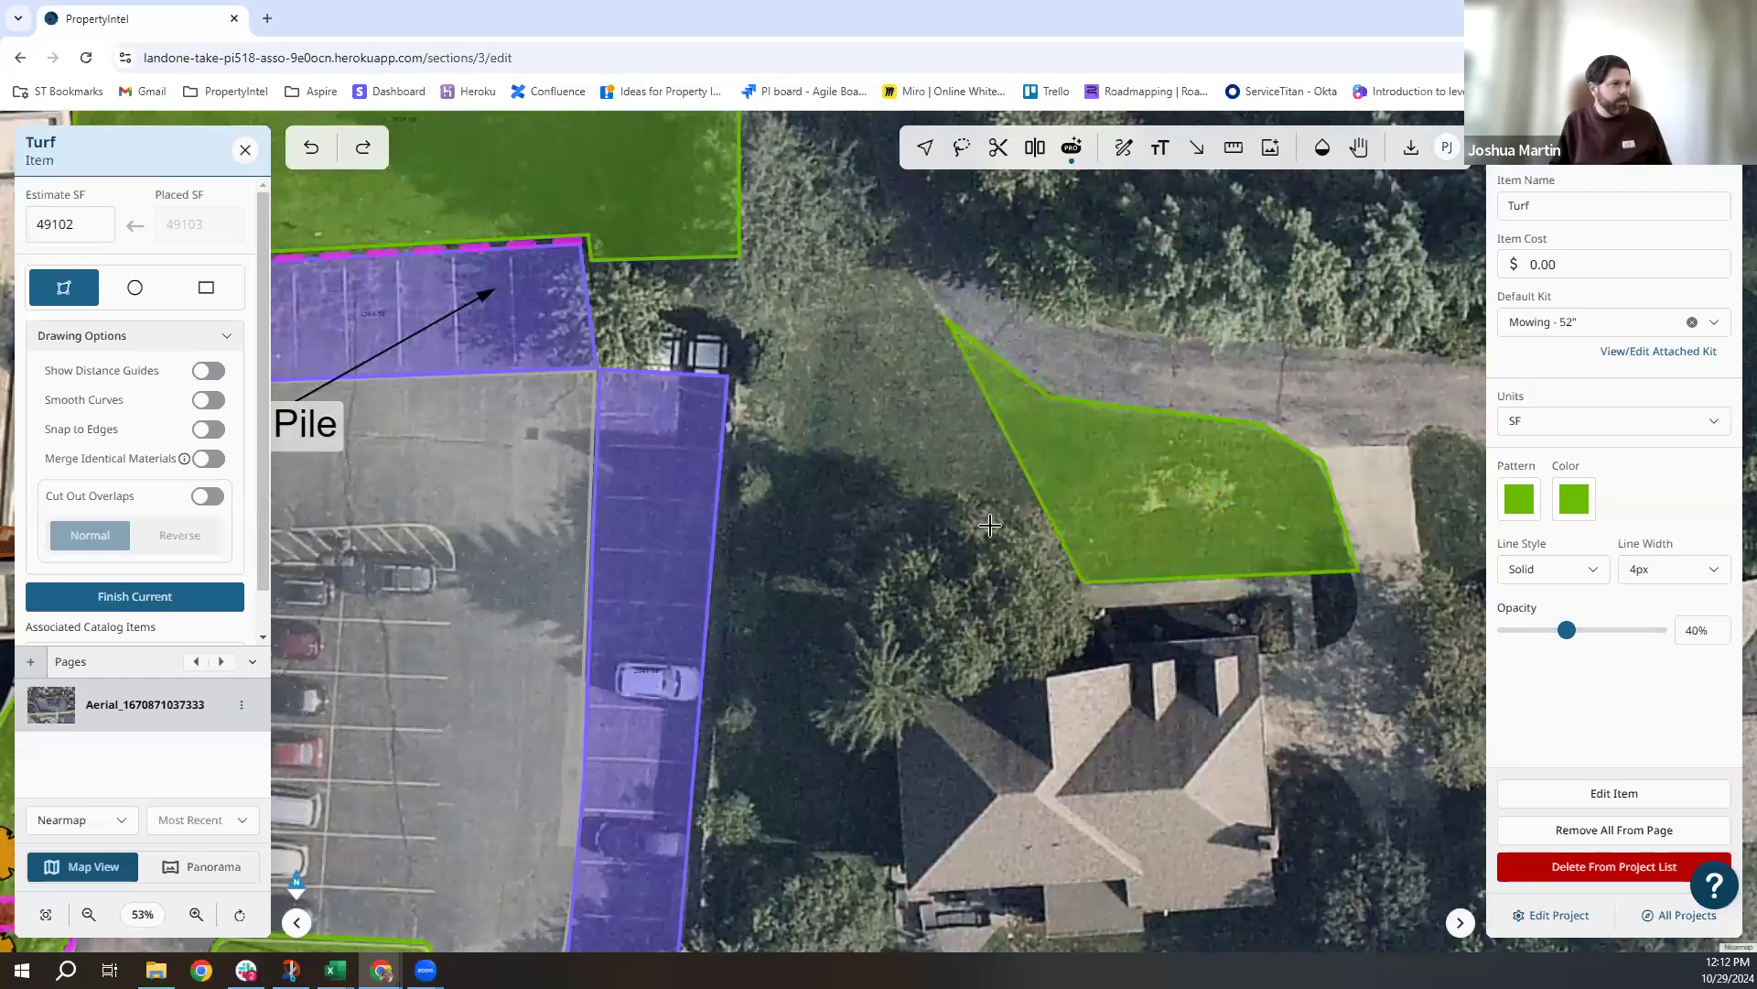
{"action": "left_click", "coordinate": [933, 491]}
{"action": "left_click", "coordinate": [885, 445]}
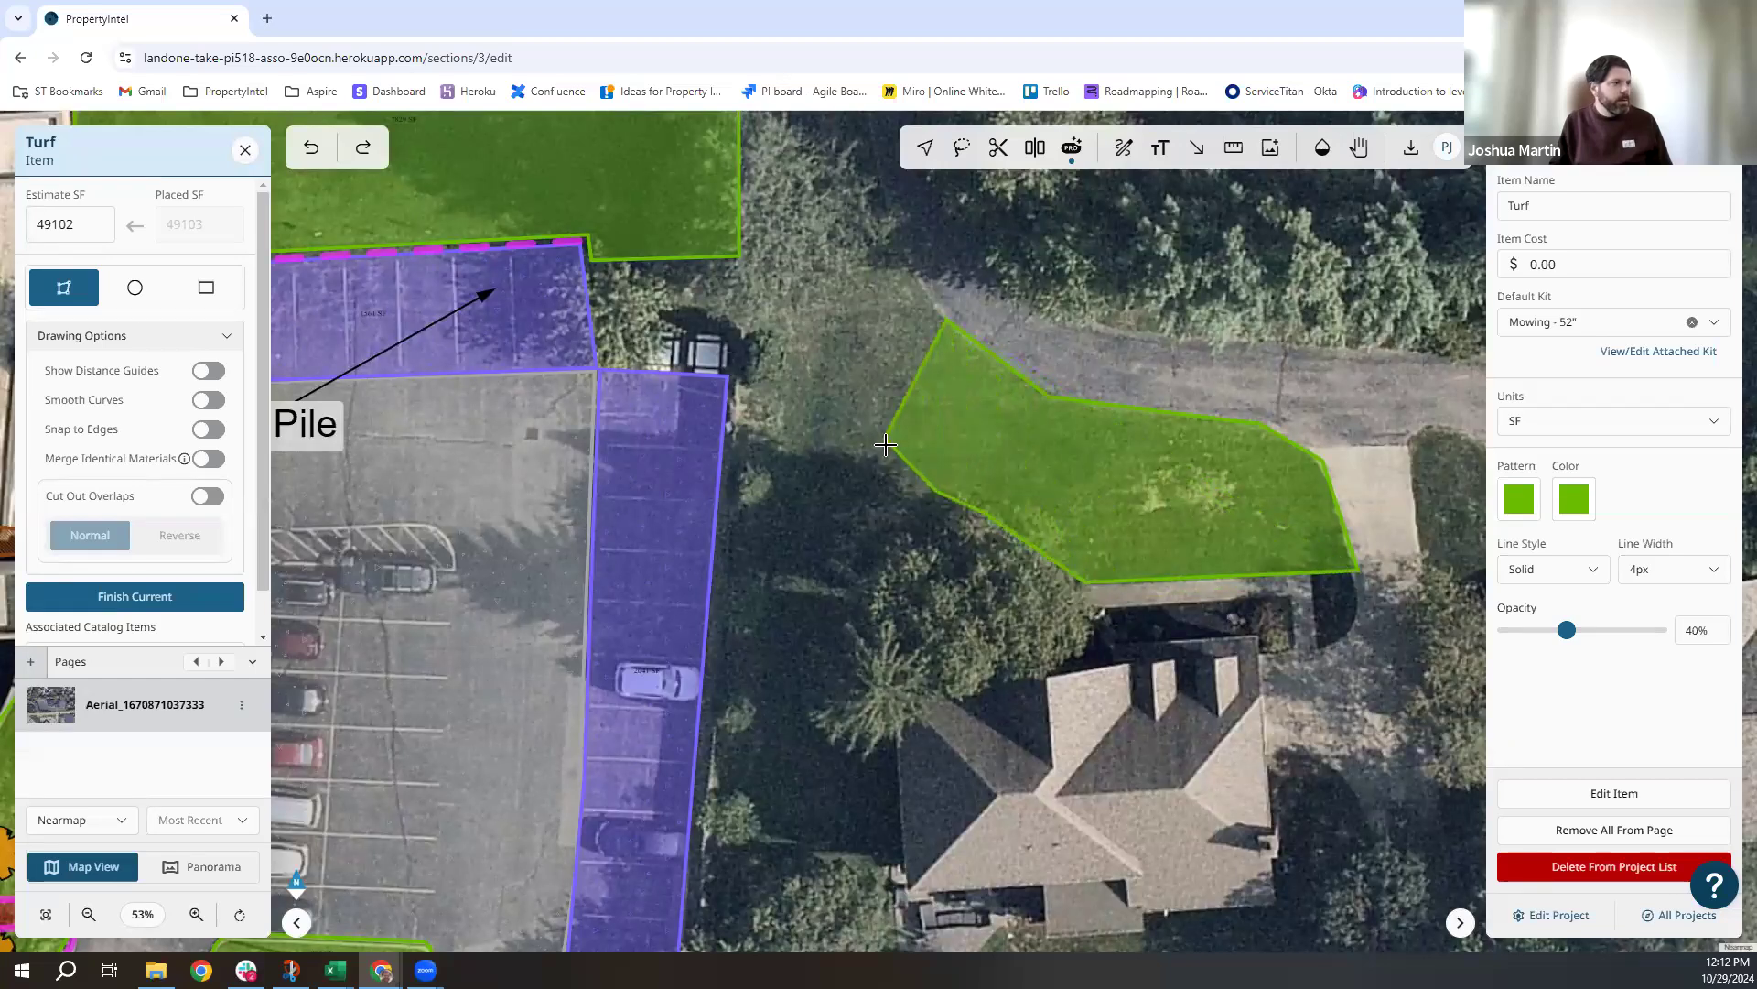
{"action": "double_click", "coordinate": [886, 445]}
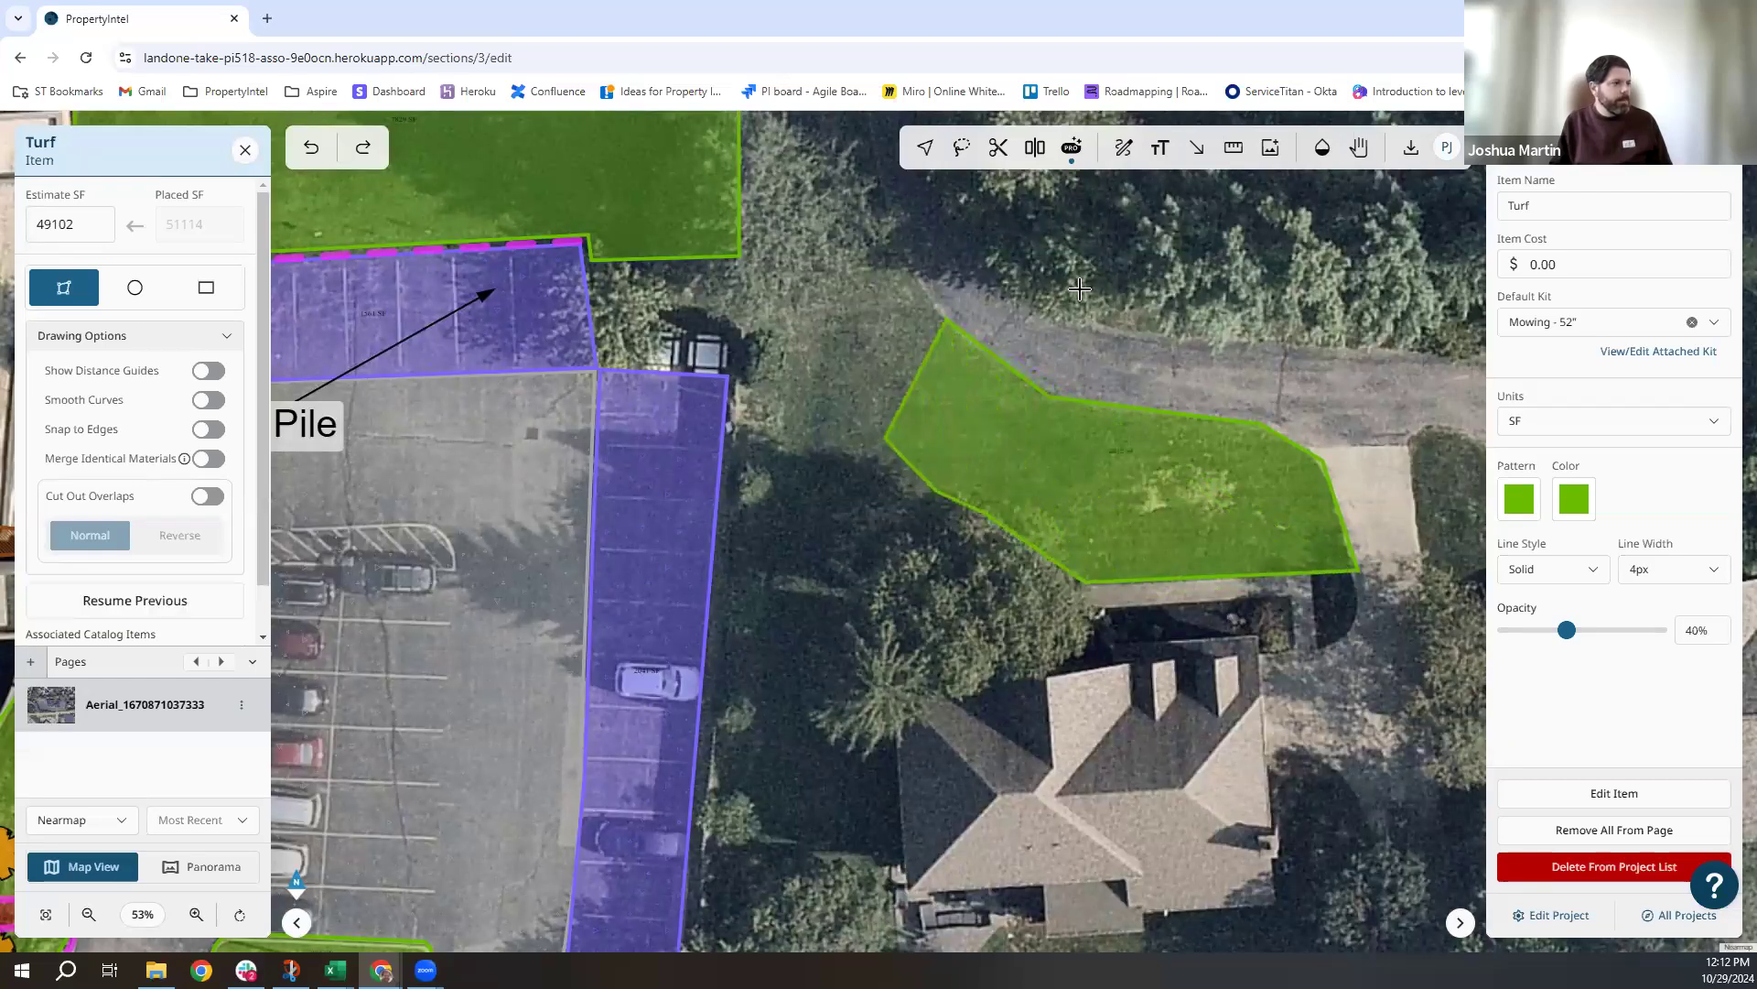
{"action": "left_click", "coordinate": [244, 150]}
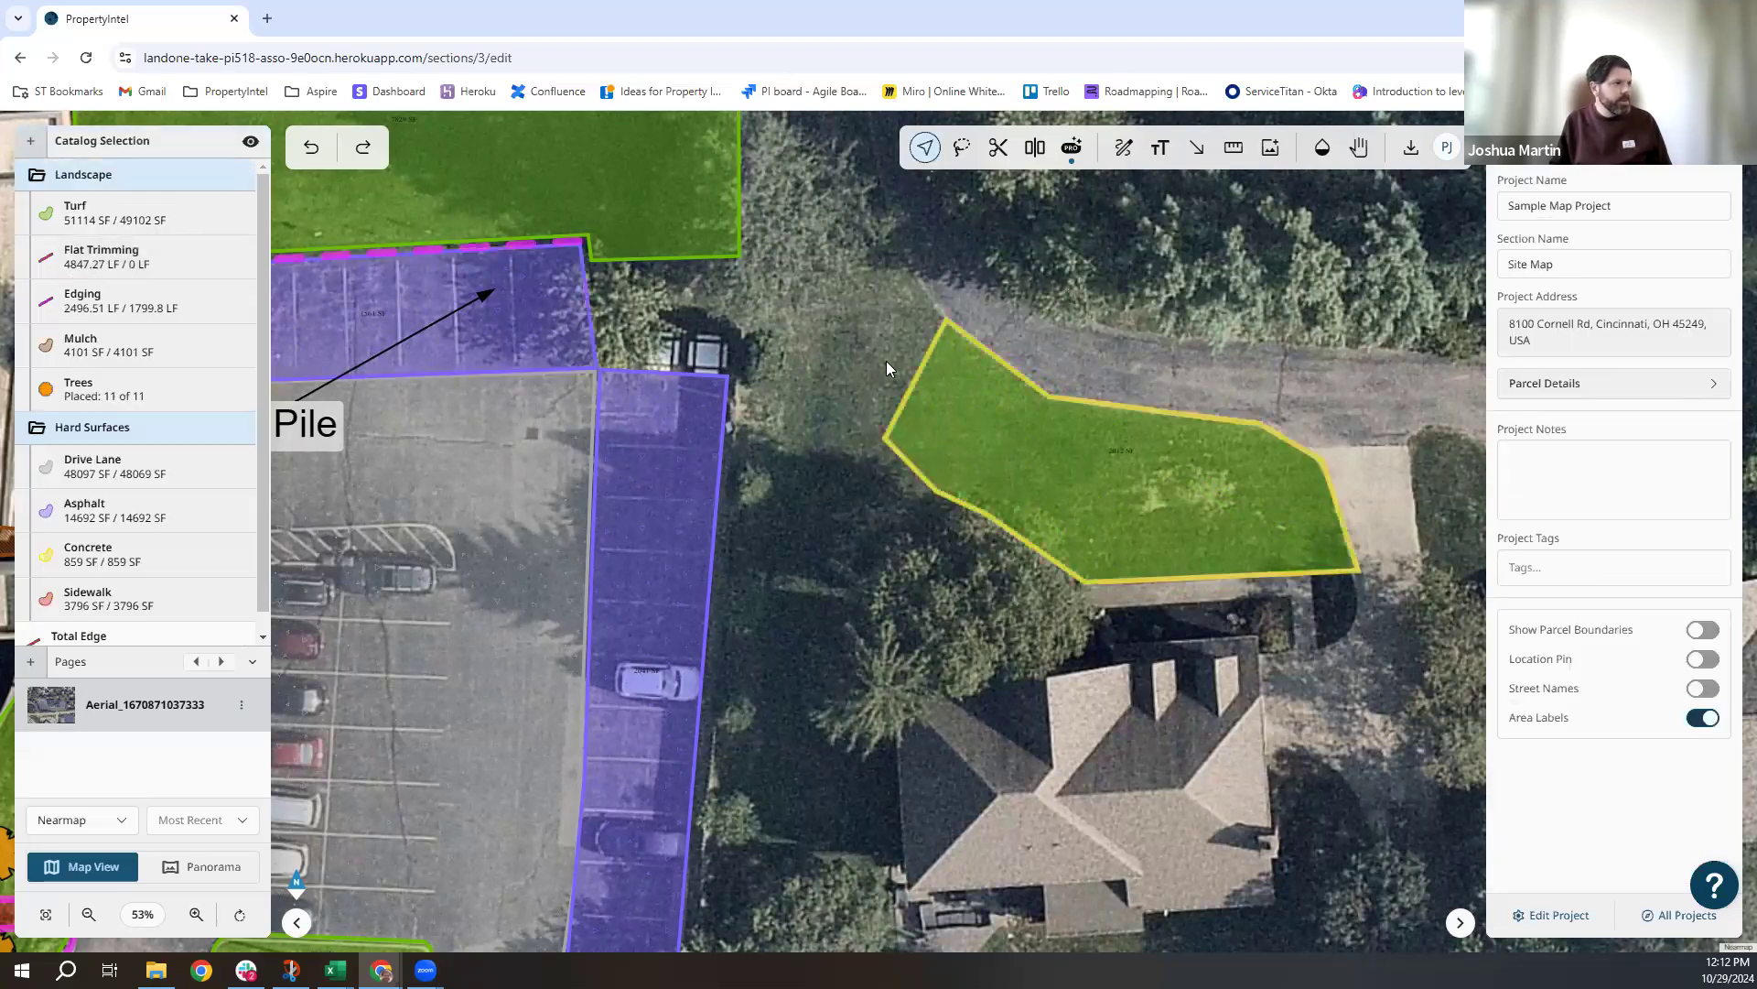
{"action": "left_click", "coordinate": [1137, 532]}
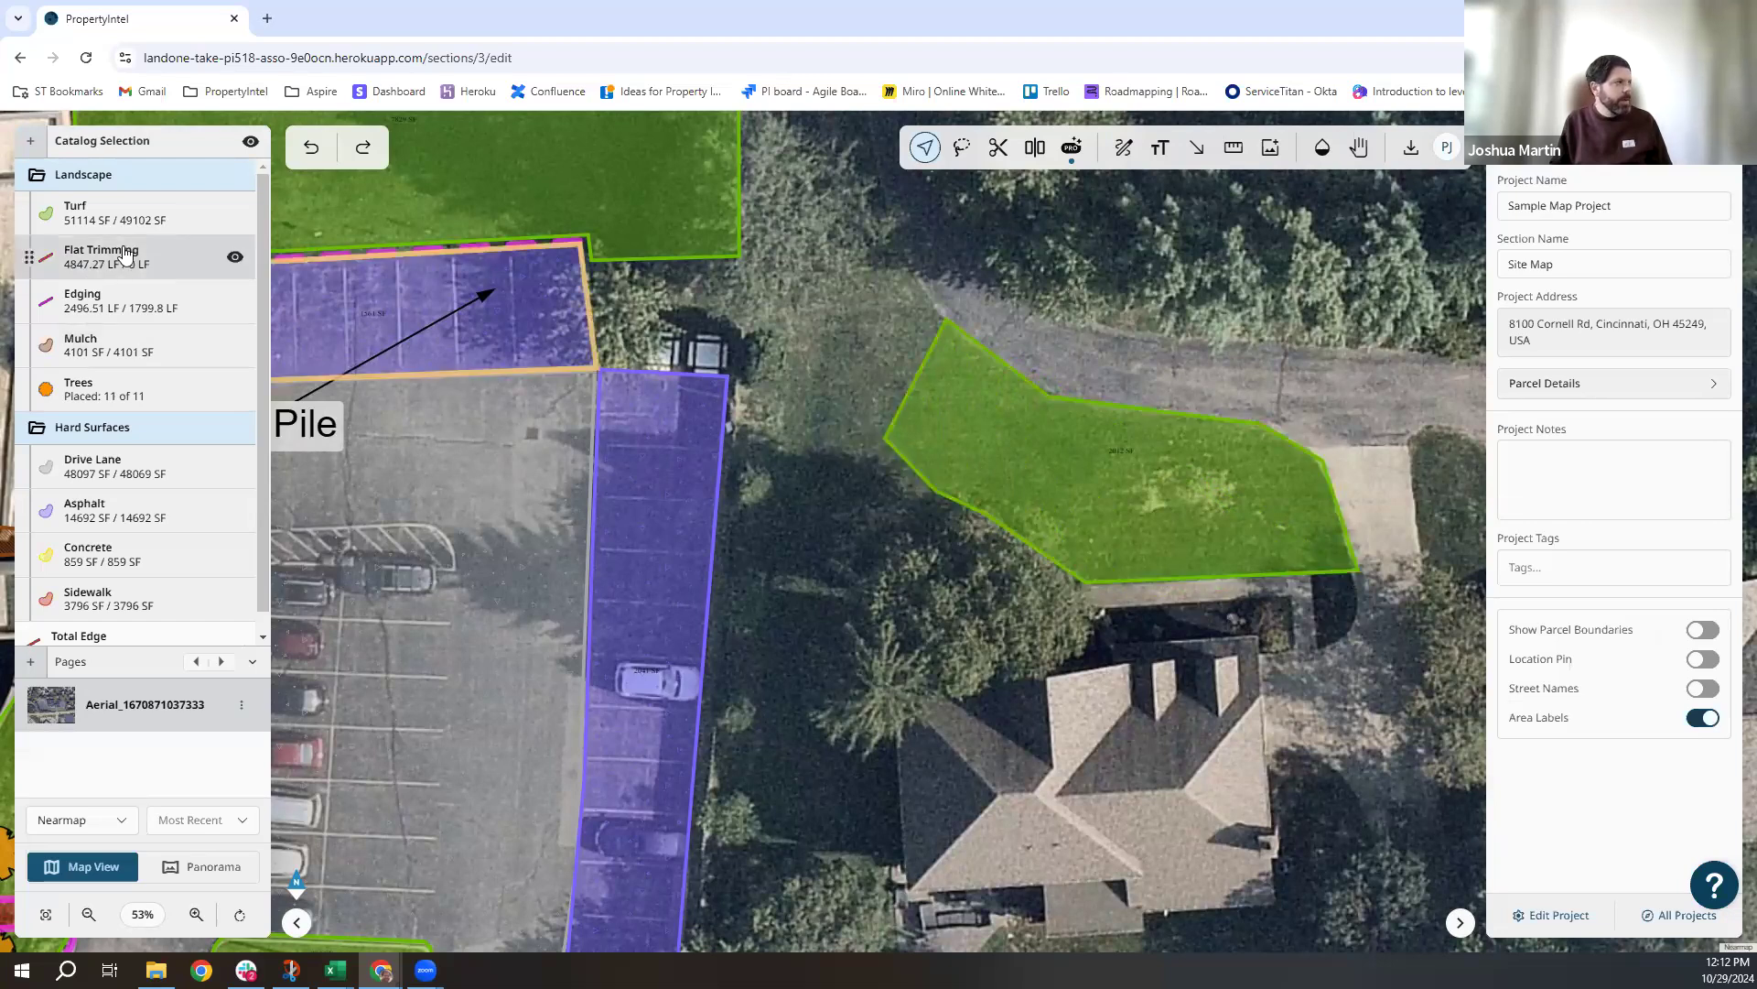
{"action": "left_click", "coordinate": [1069, 460]}
{"action": "left_click", "coordinate": [1714, 580]}
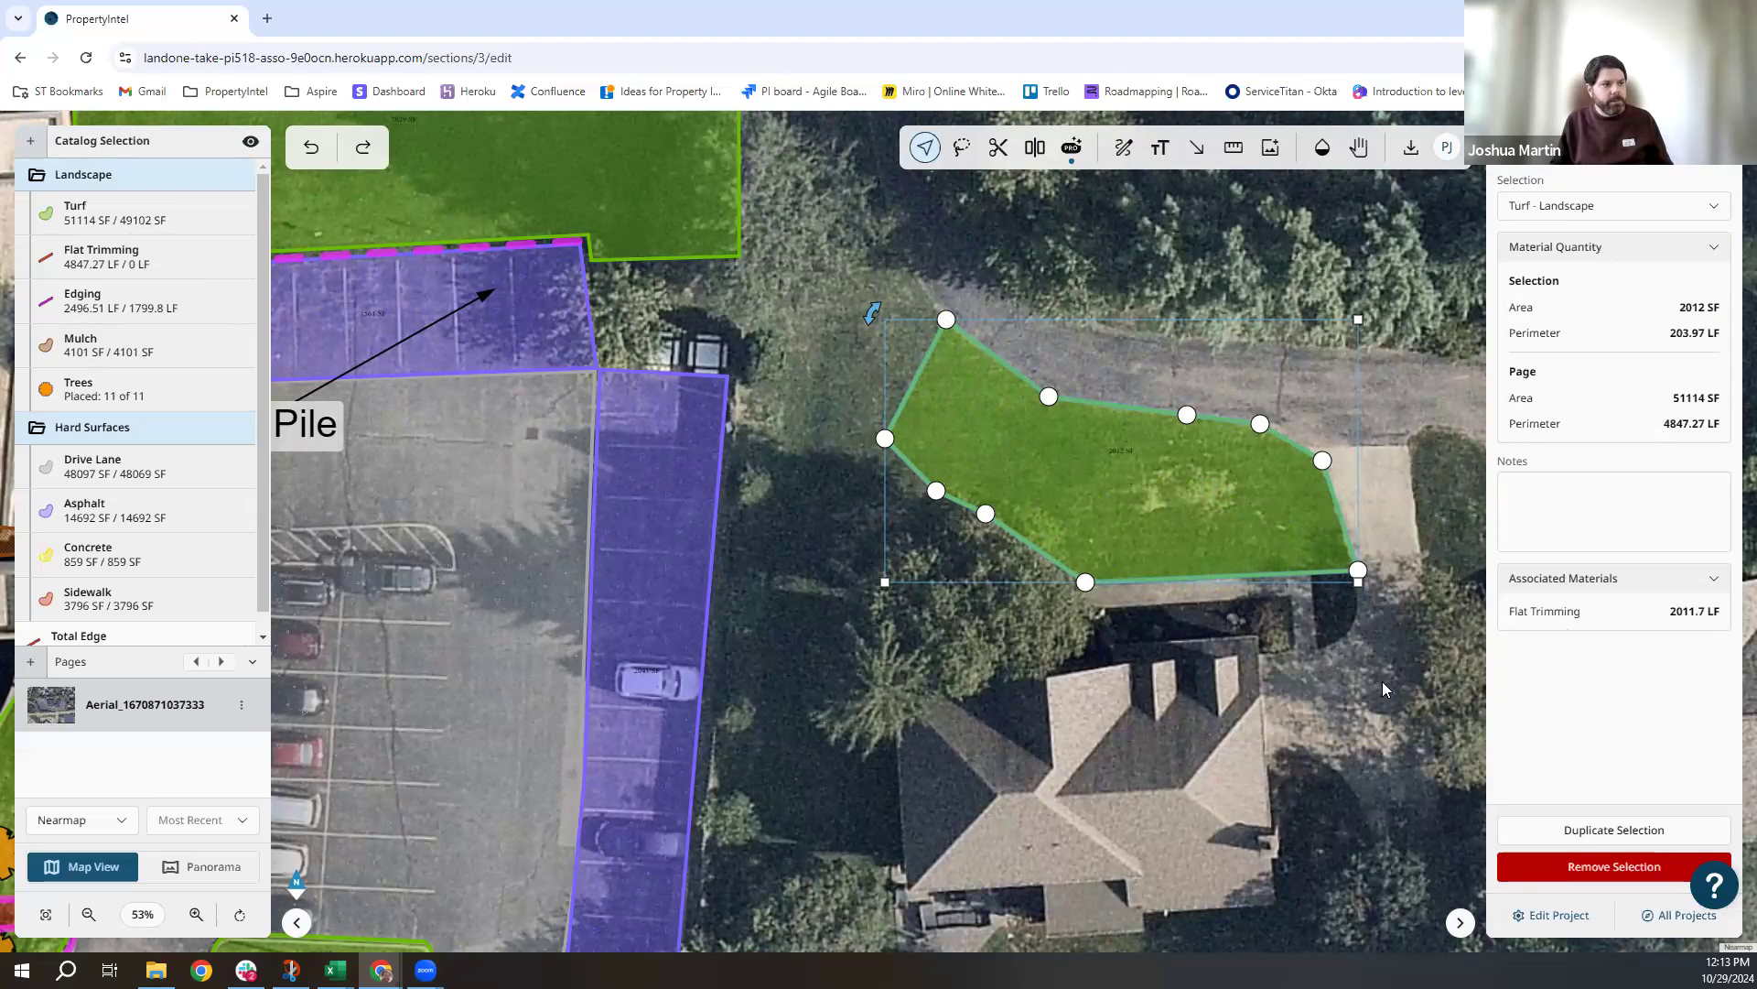
{"action": "left_click", "coordinate": [1352, 666]}
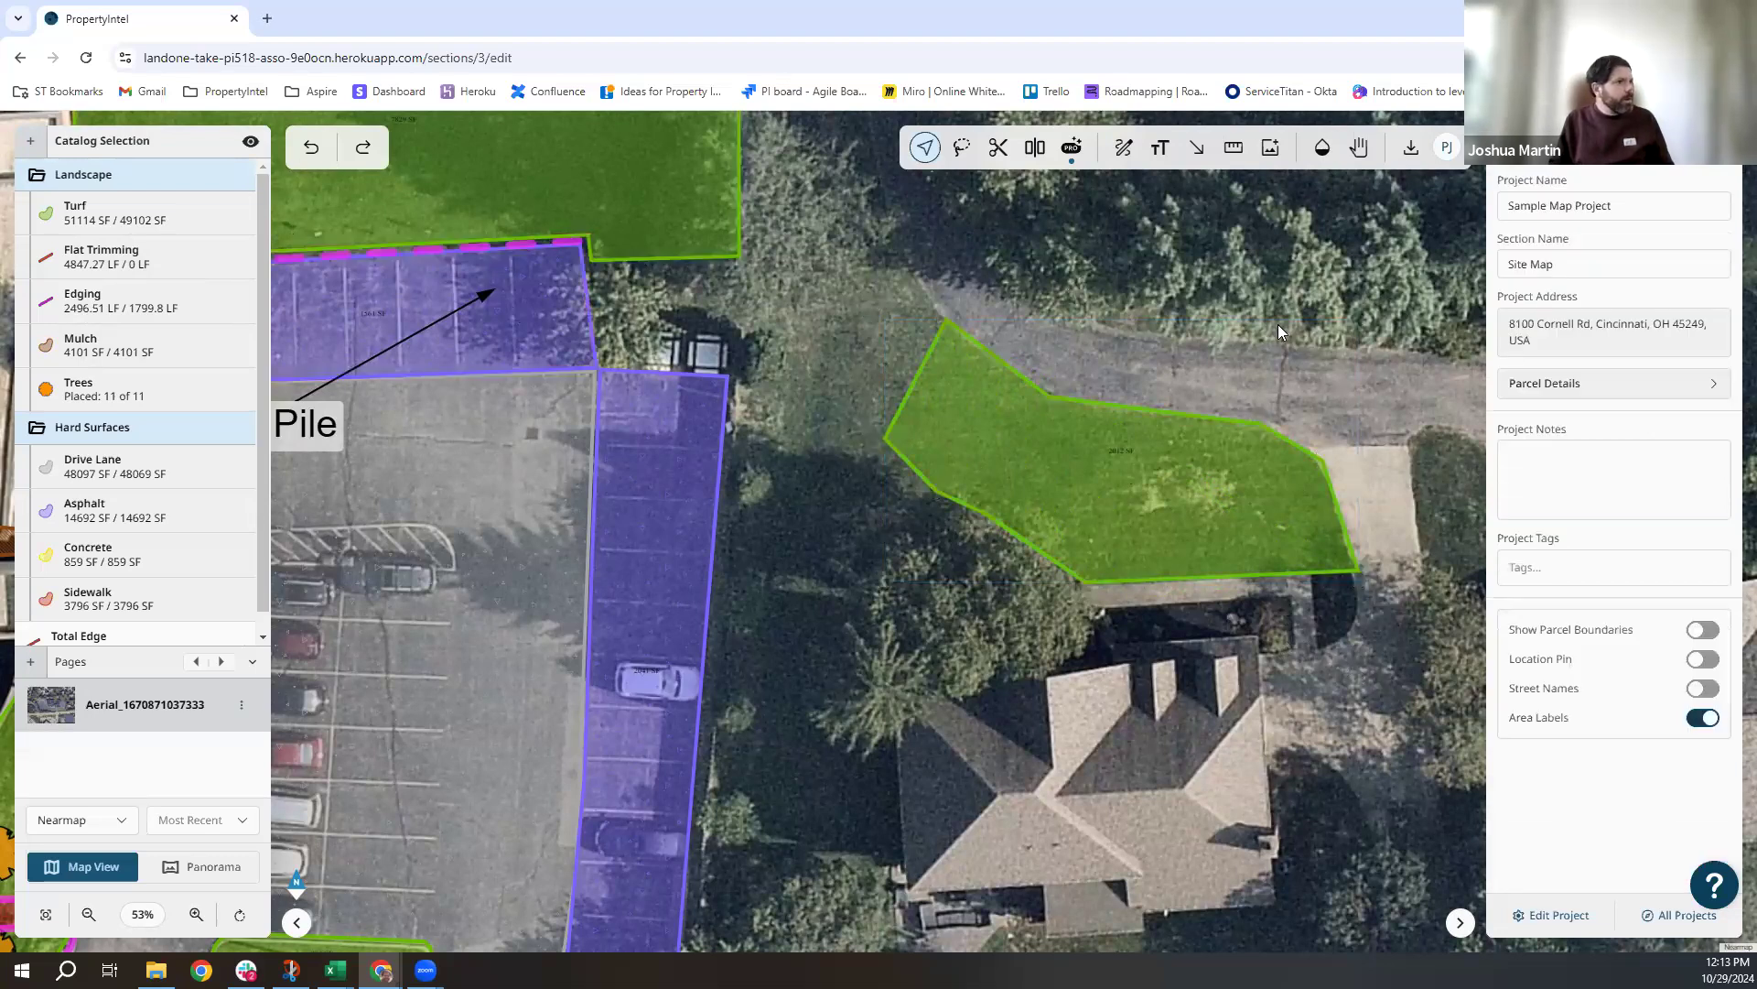
{"action": "left_click_drag", "start_coordinate": [1186, 328], "coordinate": [1093, 348]}
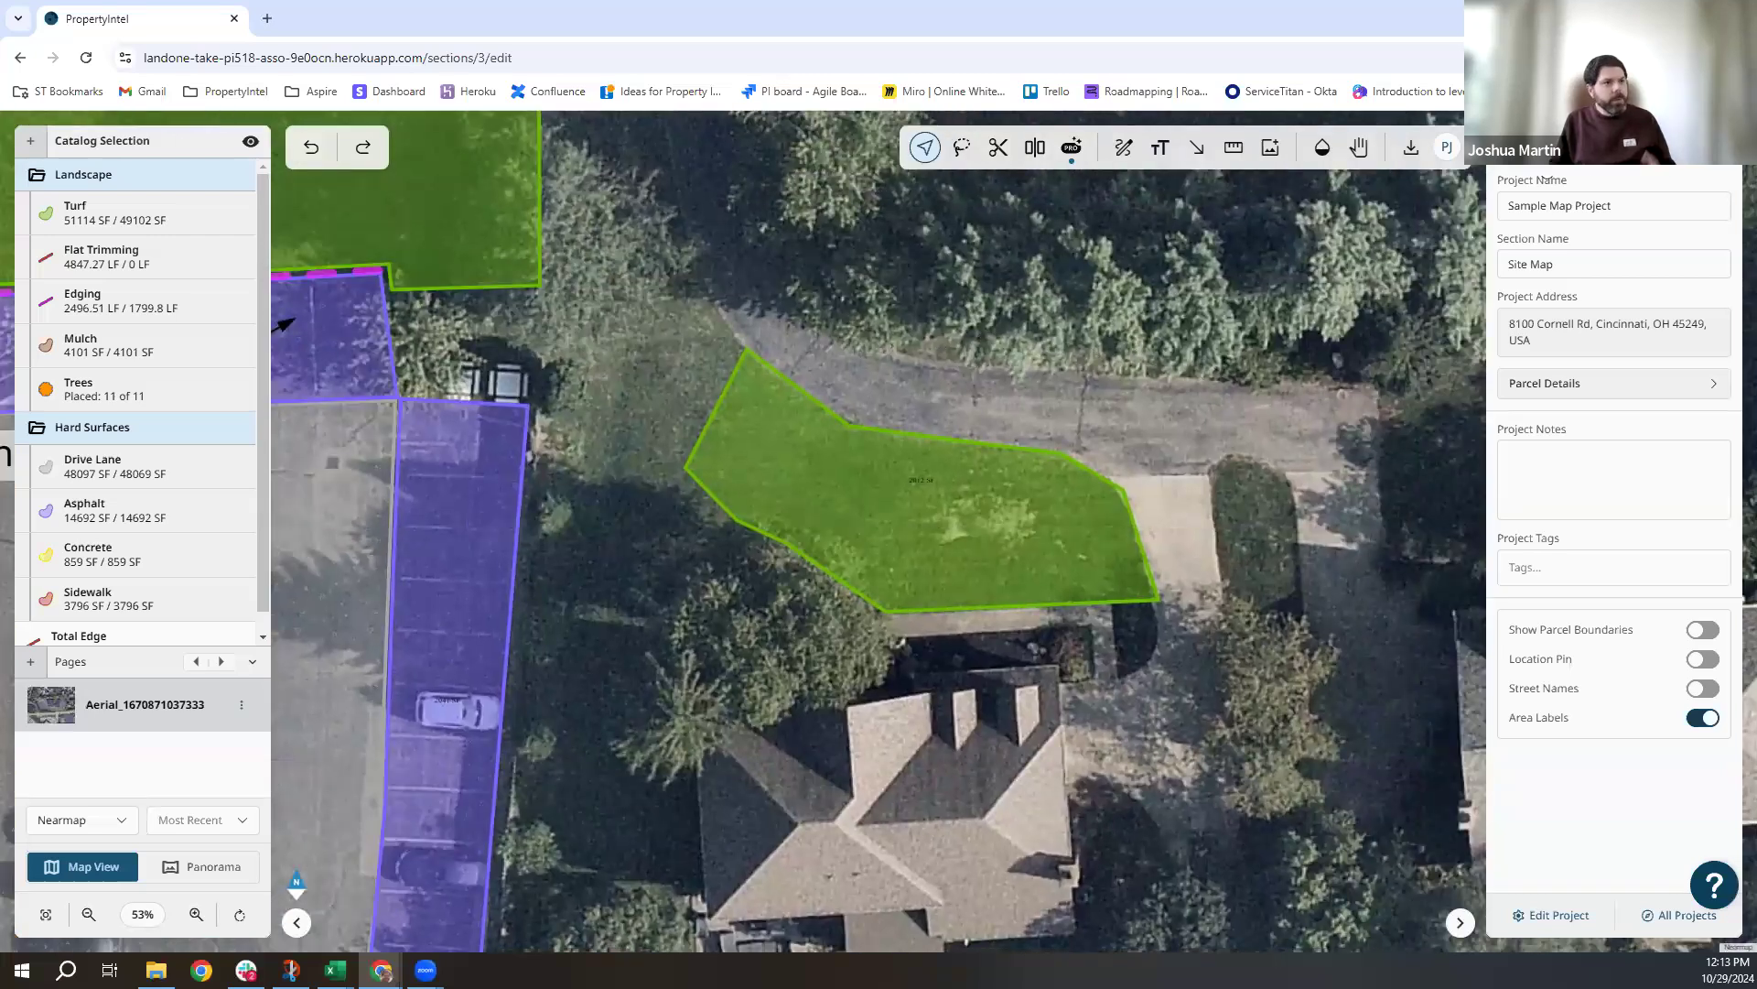
Show Turf's estimate summary: 51114 SF needing 1.84 labor hours, all costs $0.00.
{"action": "left_click", "coordinate": [1567, 143]}
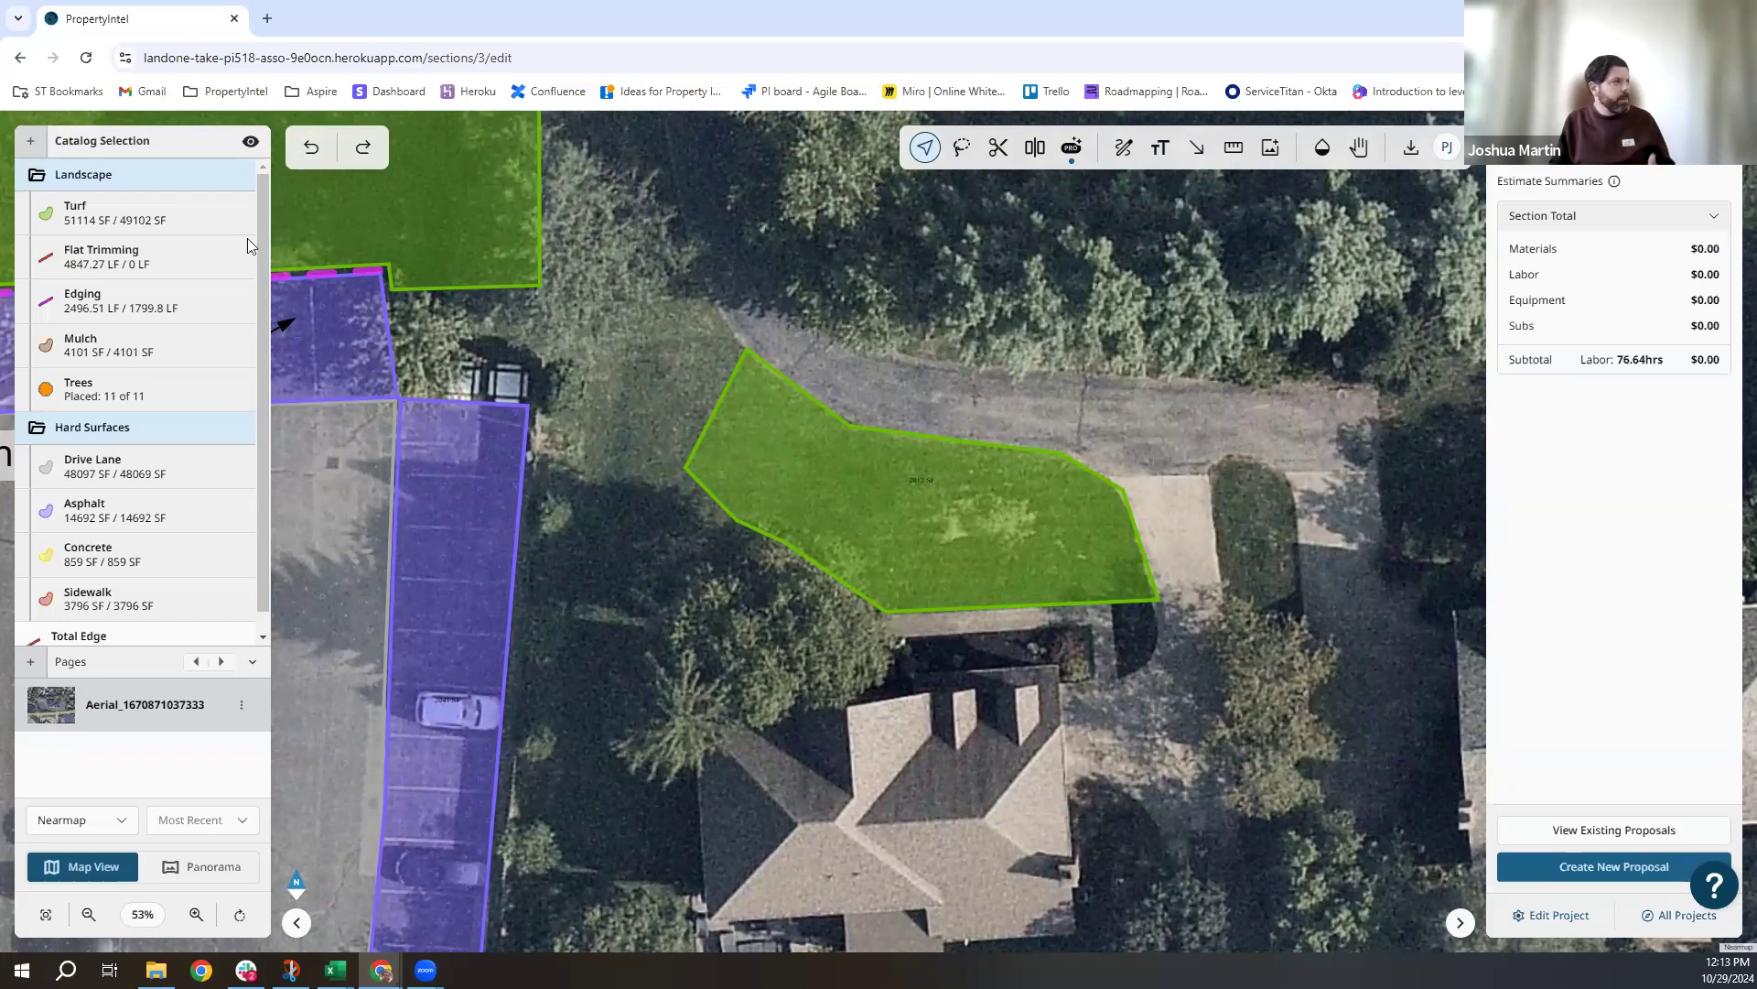
{"action": "left_click", "coordinate": [151, 224]}
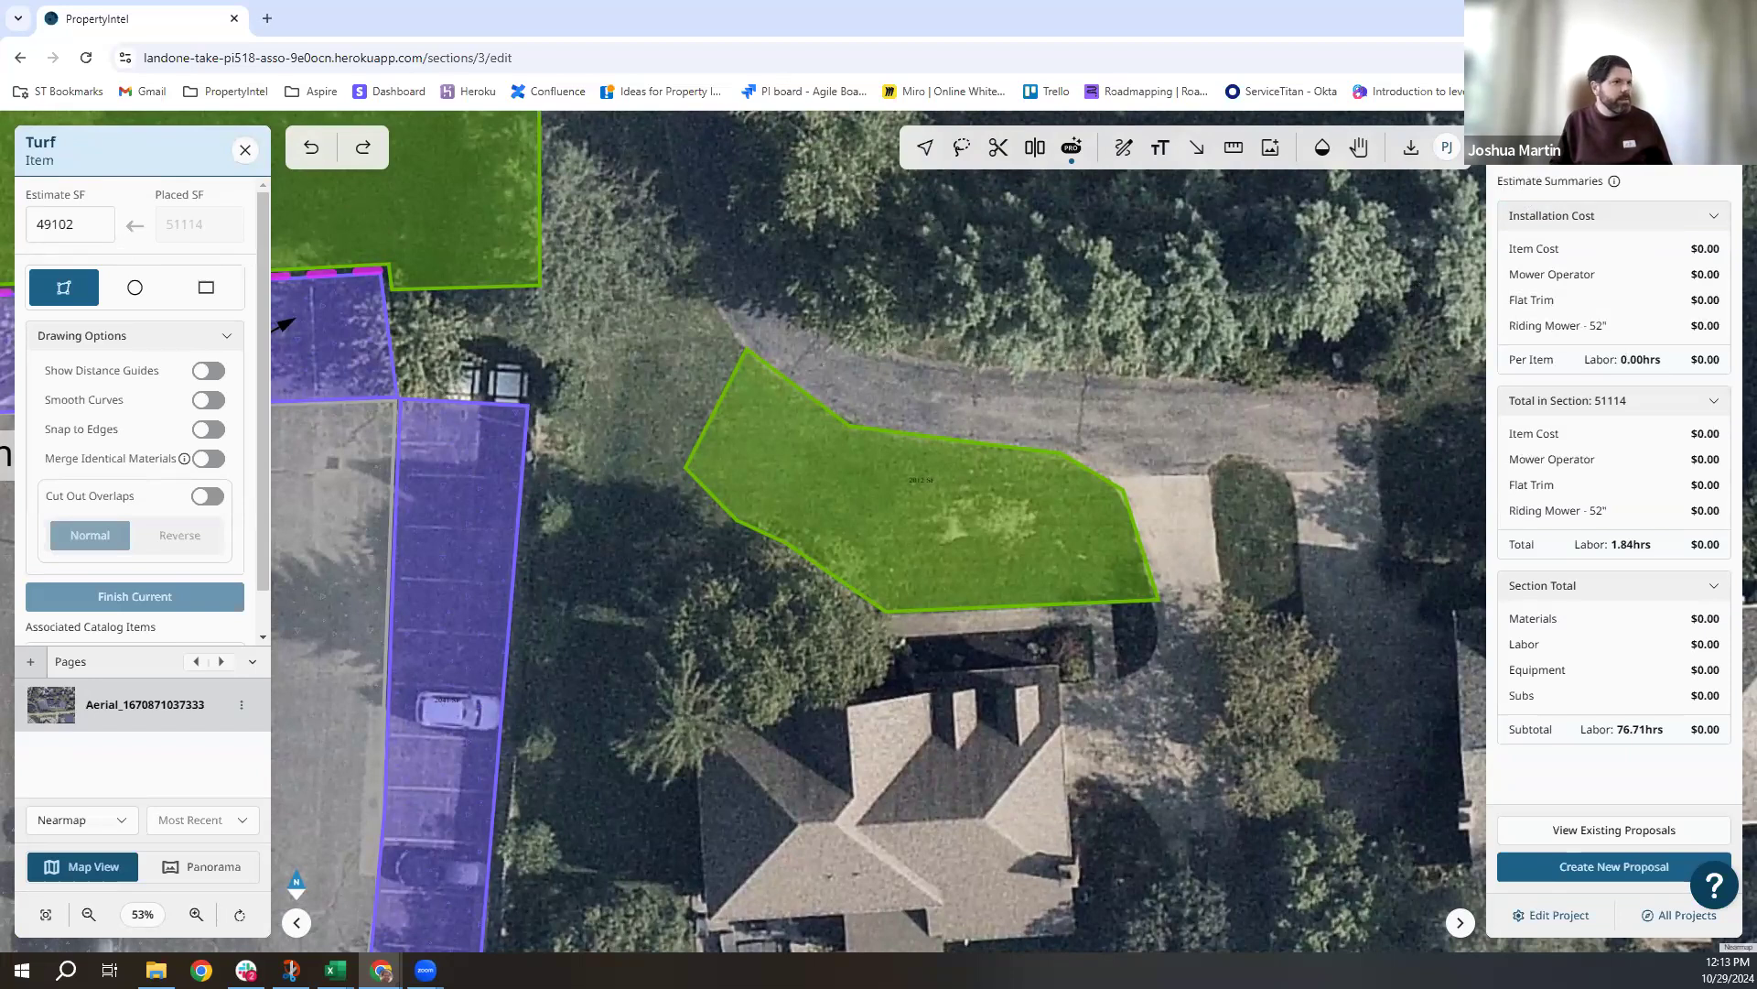
Open the turf's Mowing - 52" kit for editing and search the catalog for 'Edging'.
{"action": "left_click", "coordinate": [1652, 354]}
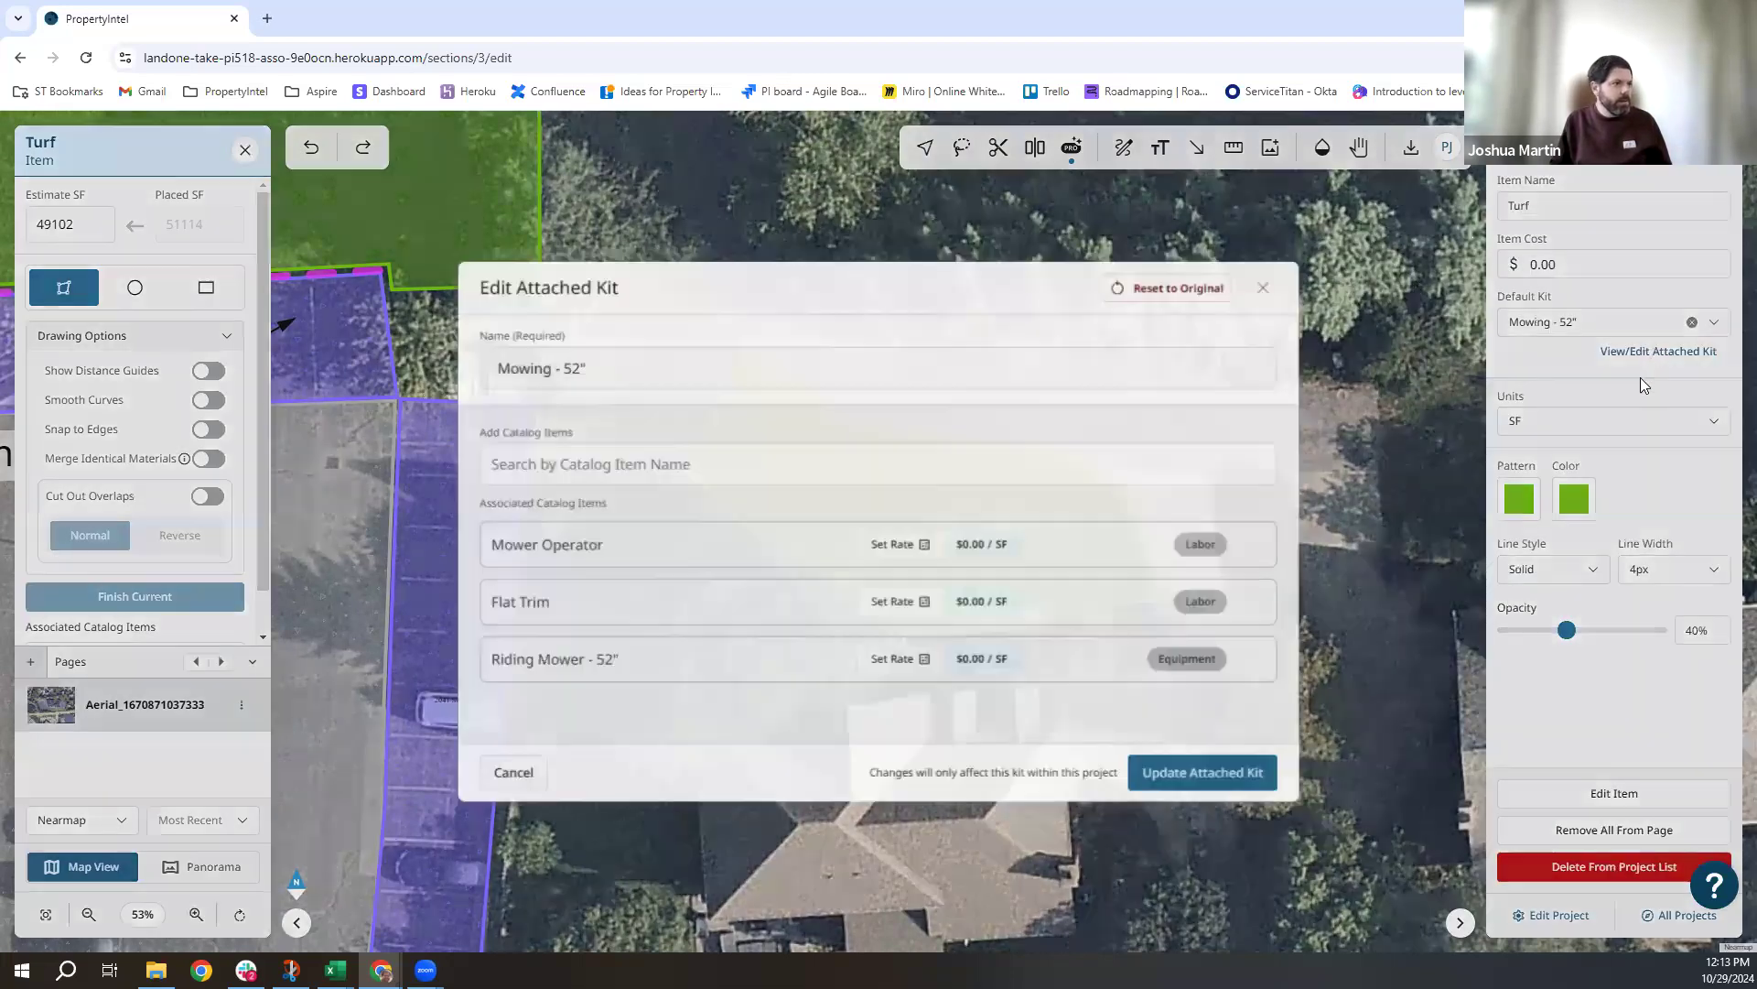
{"action": "left_click", "coordinate": [901, 612]}
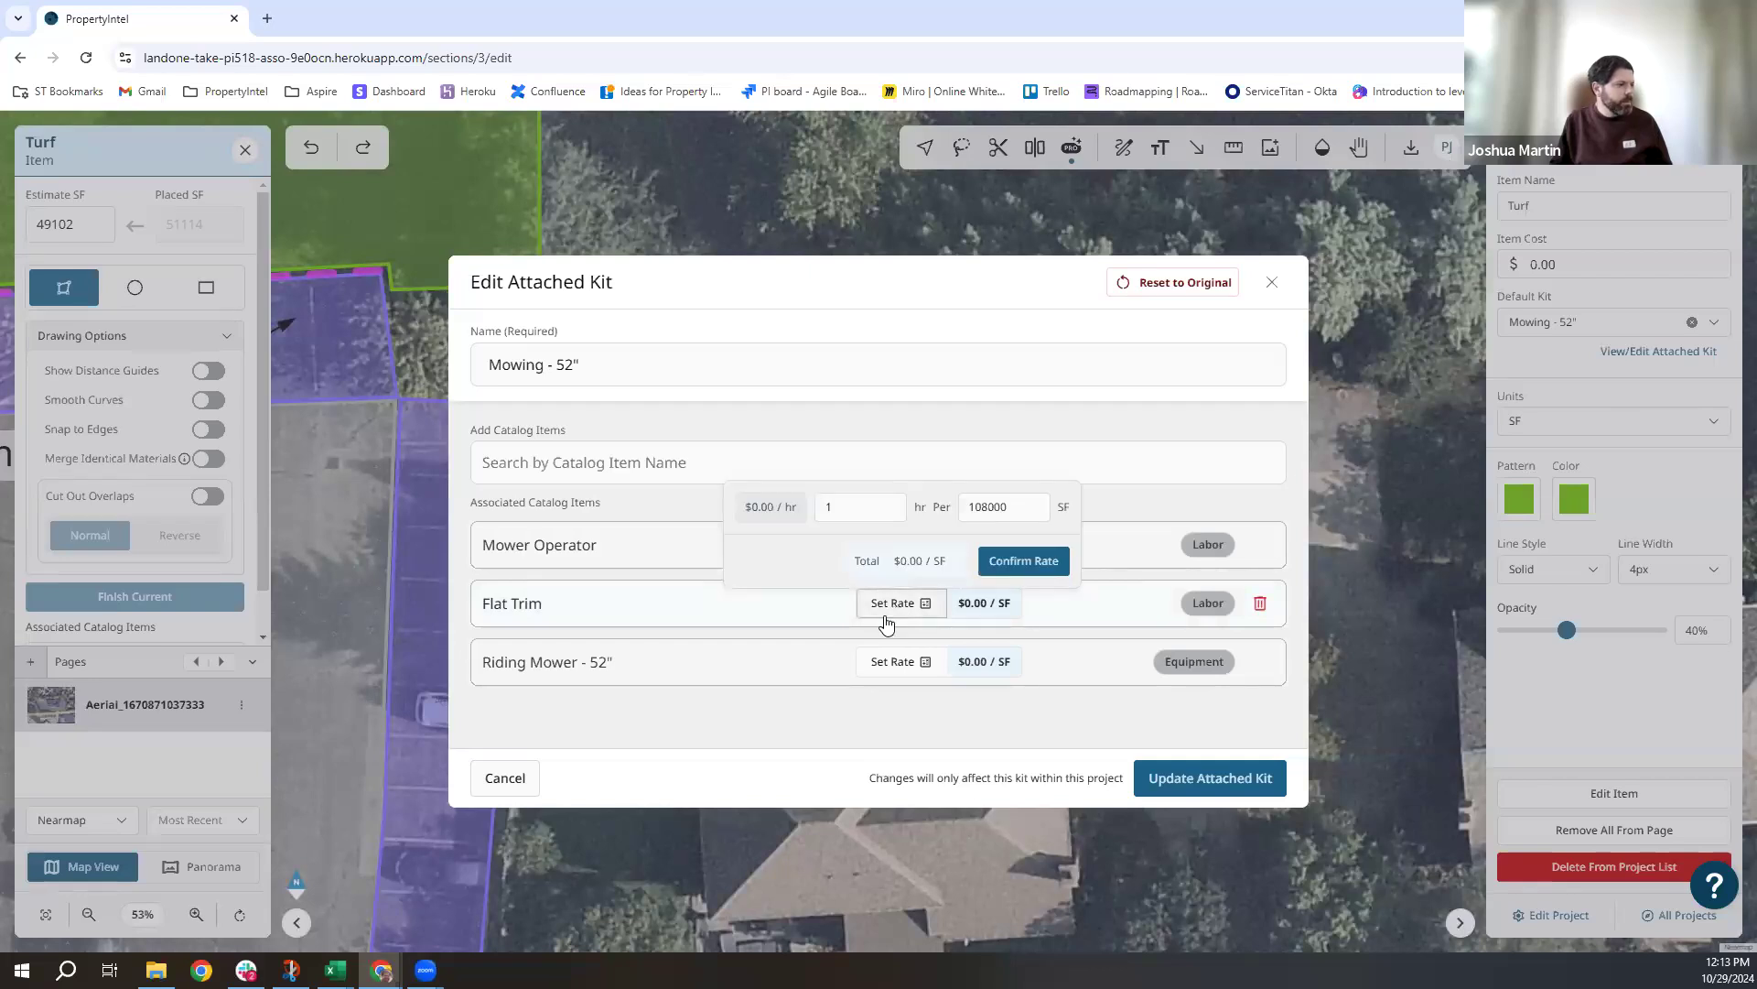
{"action": "left_click", "coordinate": [885, 615]}
{"action": "left_click", "coordinate": [533, 472]}
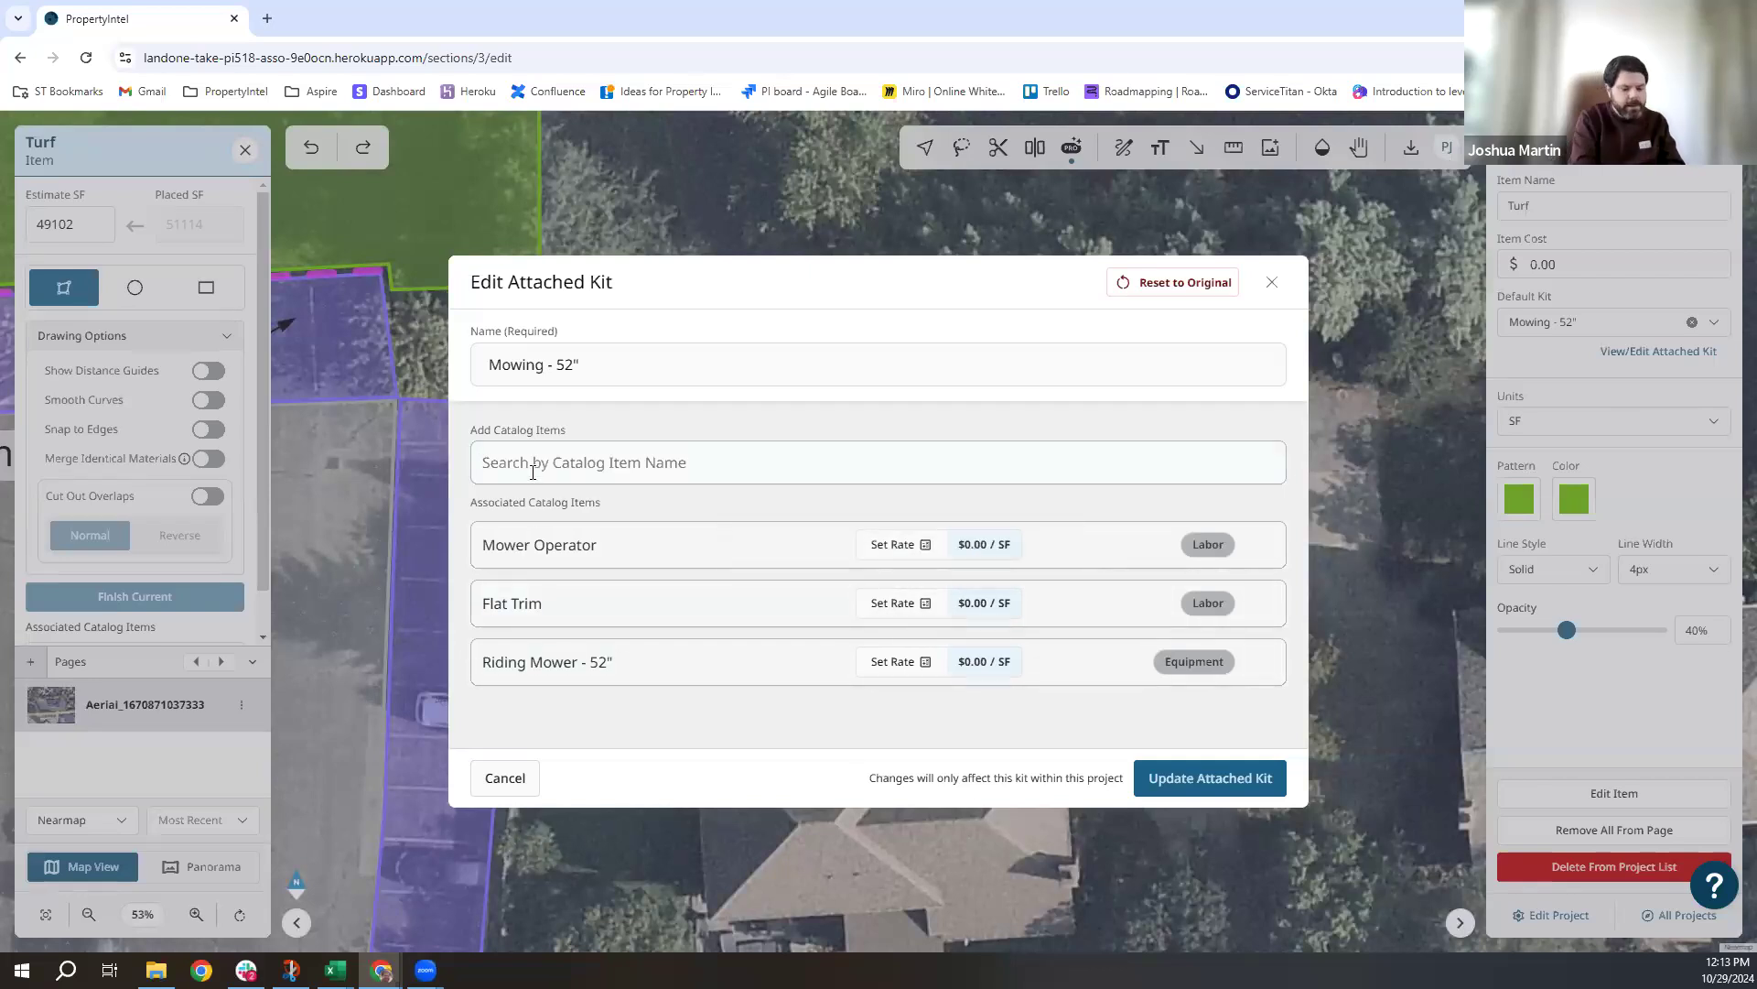
{"action": "type", "text": "Edging"}
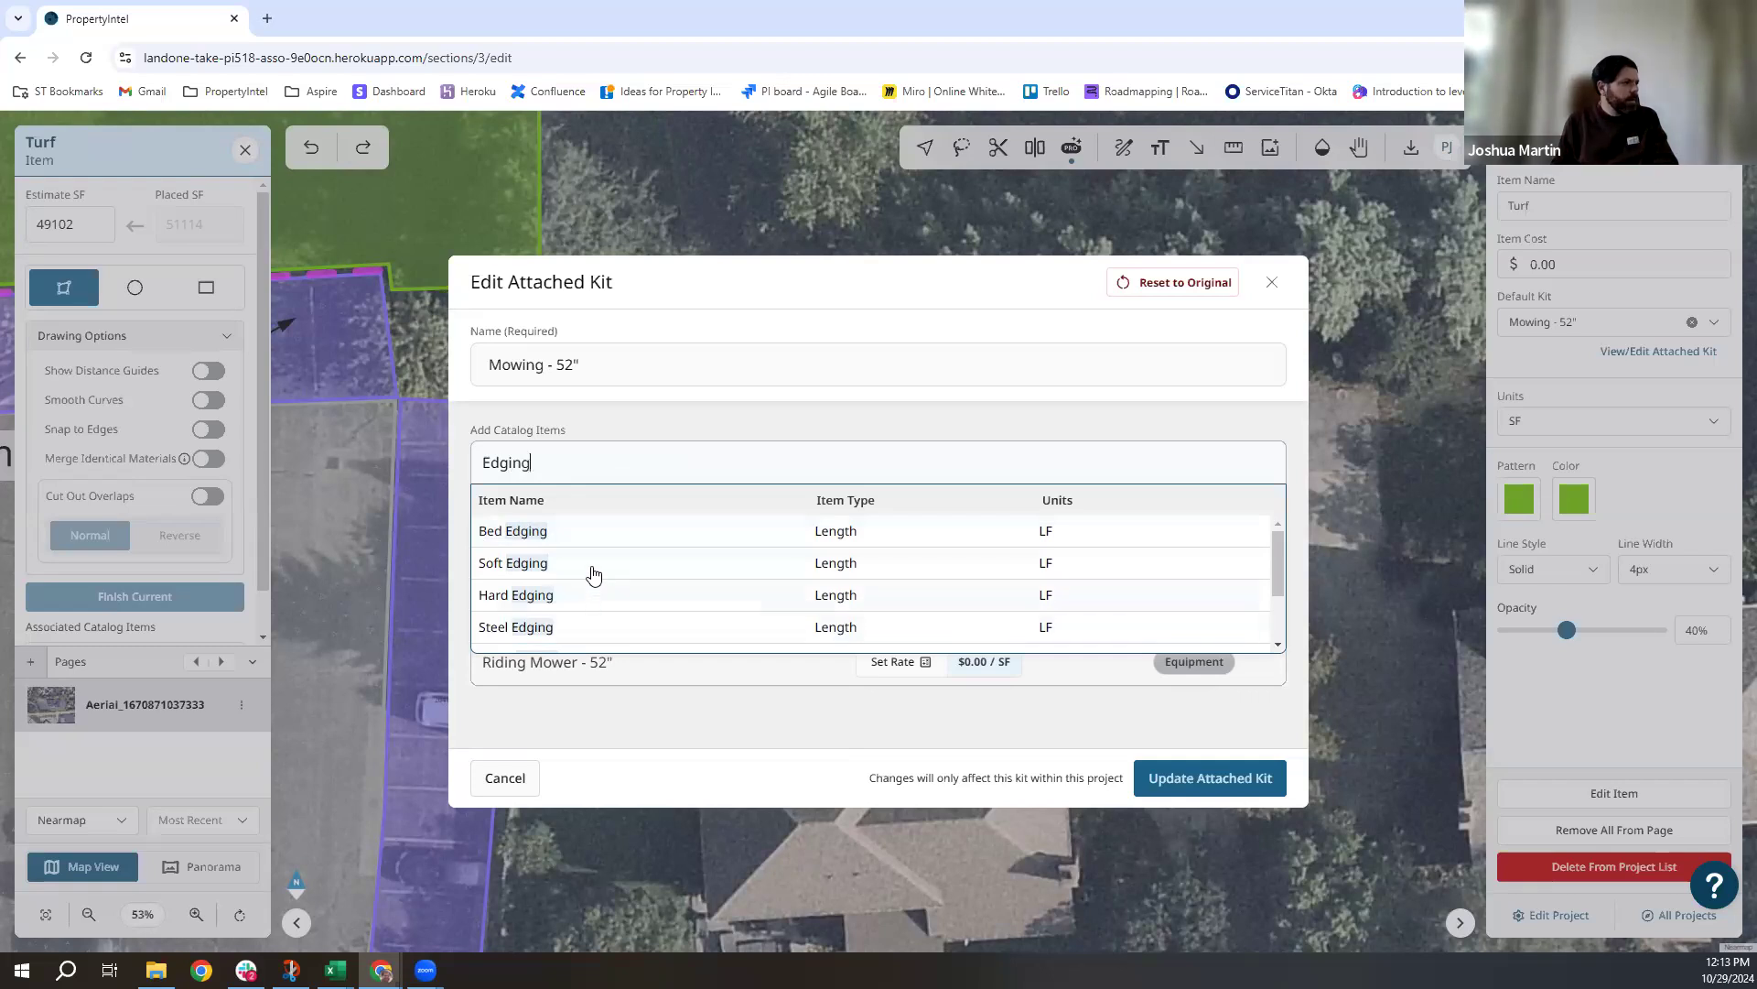
Add Soft Edging with a perimeter-based rate and update the attached kit.
{"action": "left_click", "coordinate": [593, 566]}
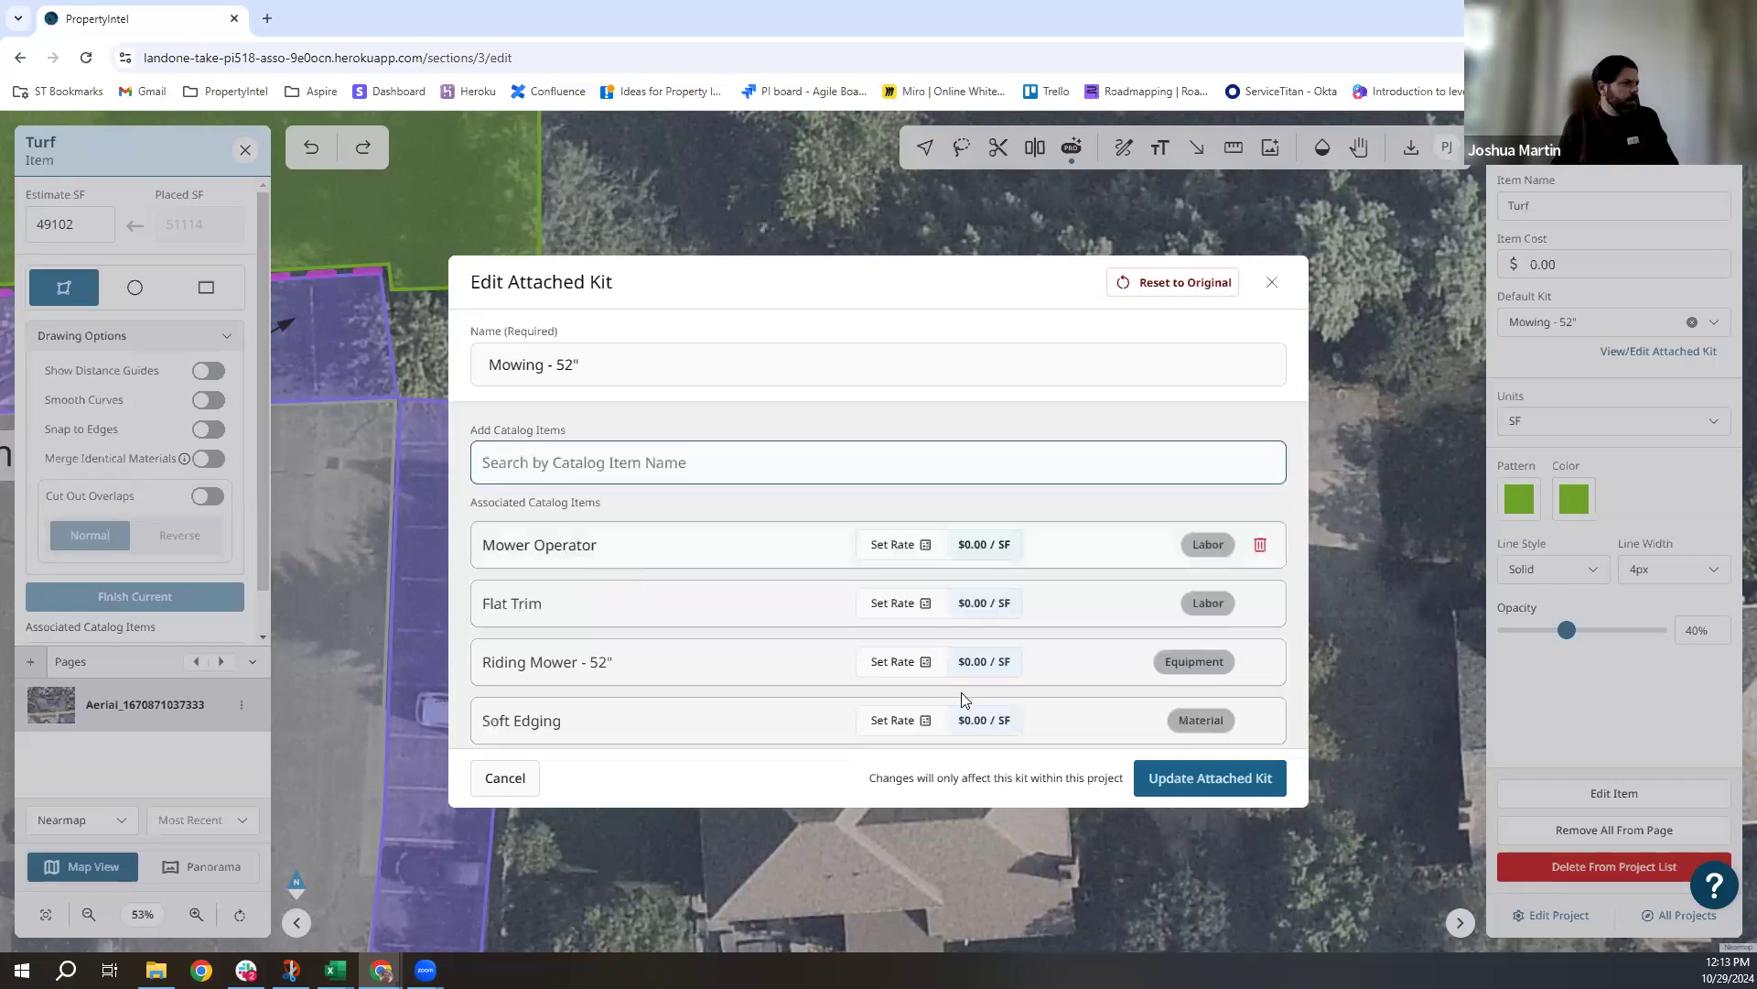
{"action": "left_click", "coordinate": [897, 723]}
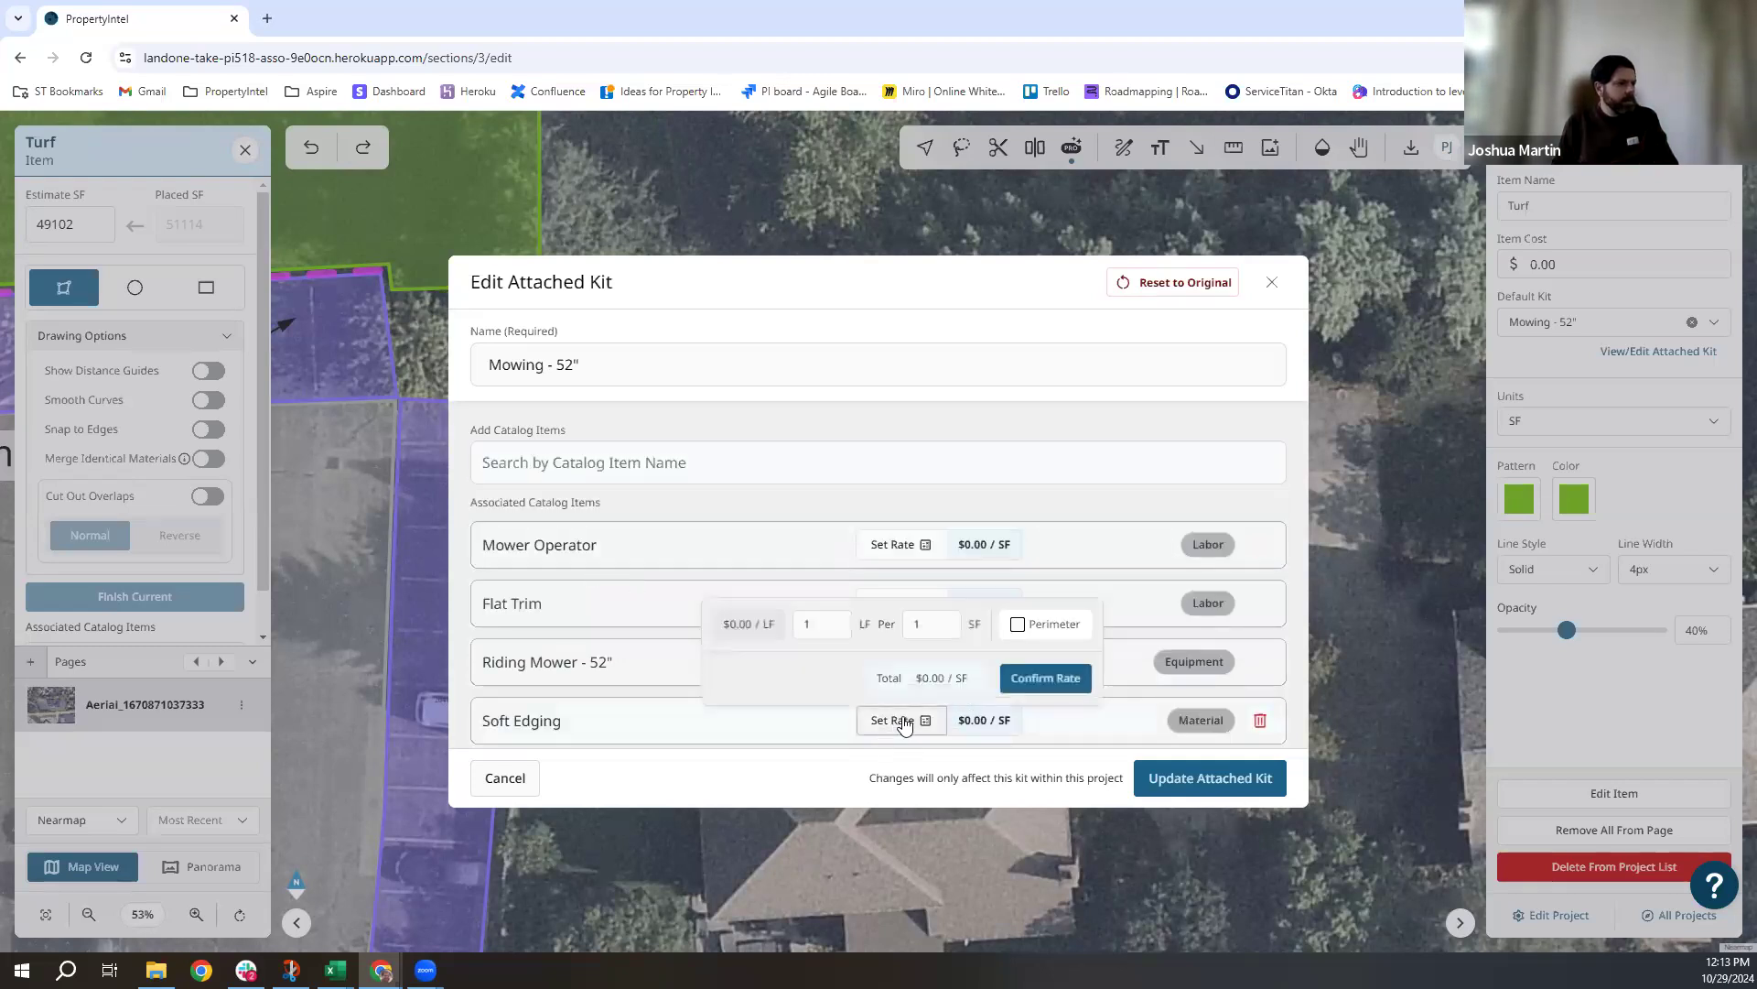
{"action": "left_click", "coordinate": [1016, 626]}
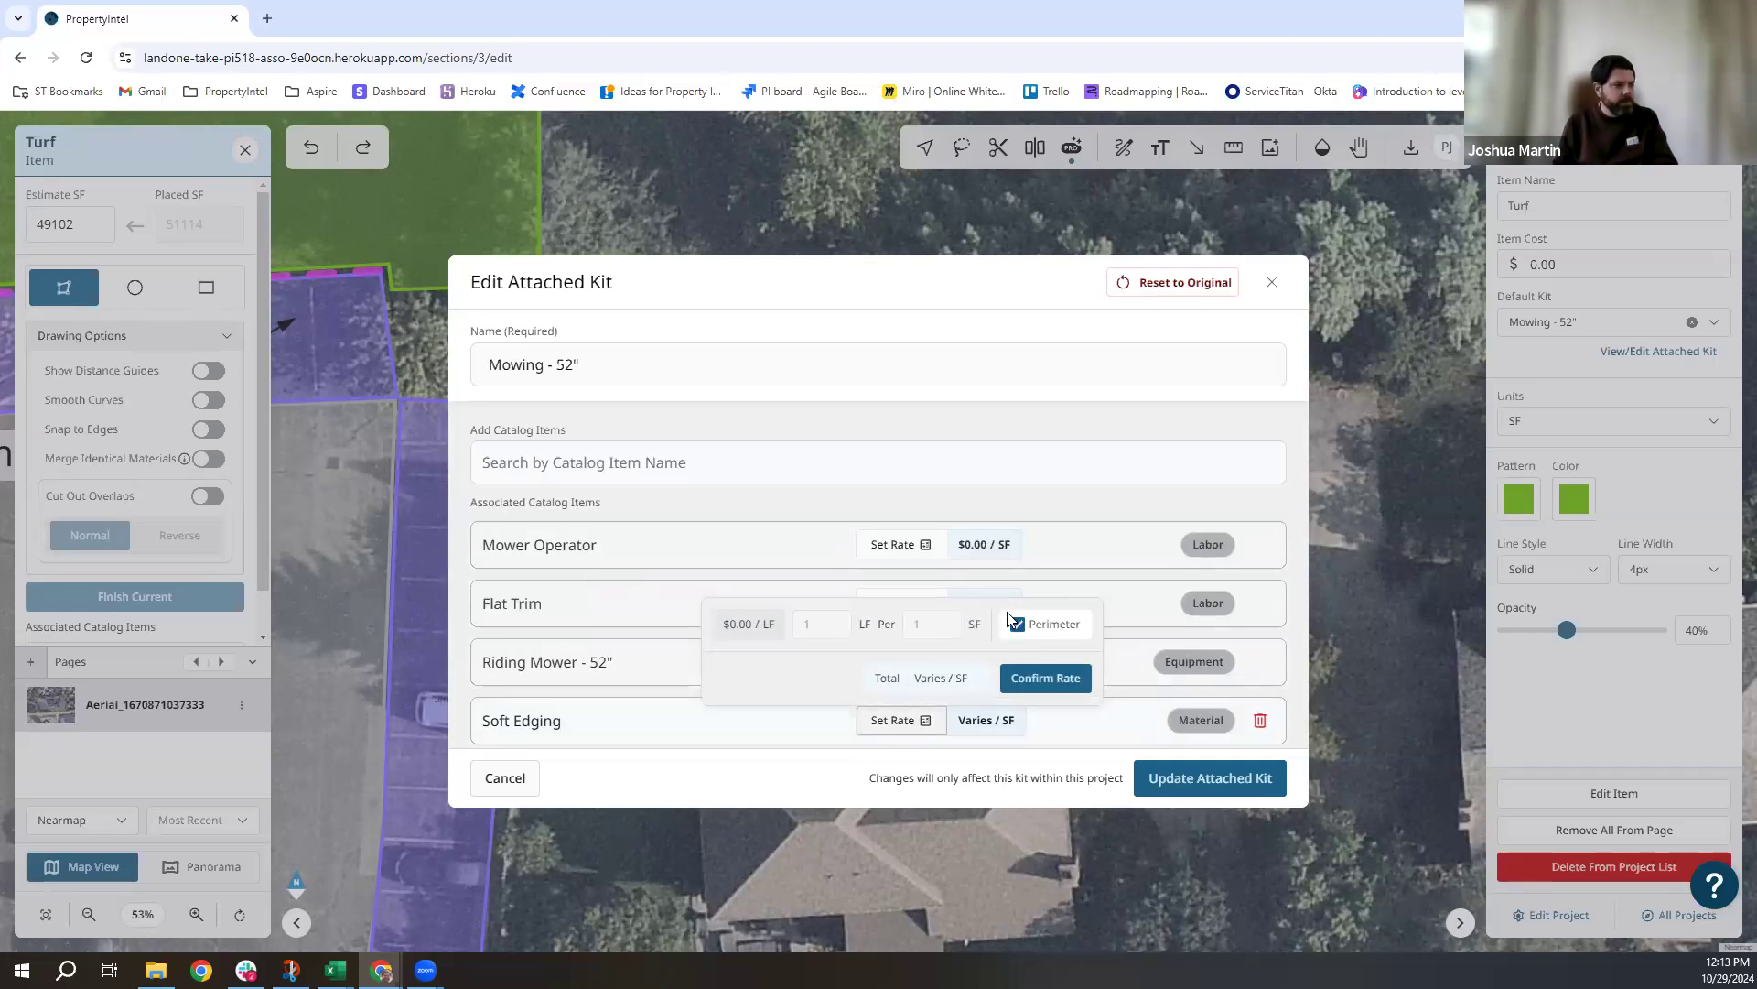
{"action": "mouse_move", "coordinate": [920, 693]}
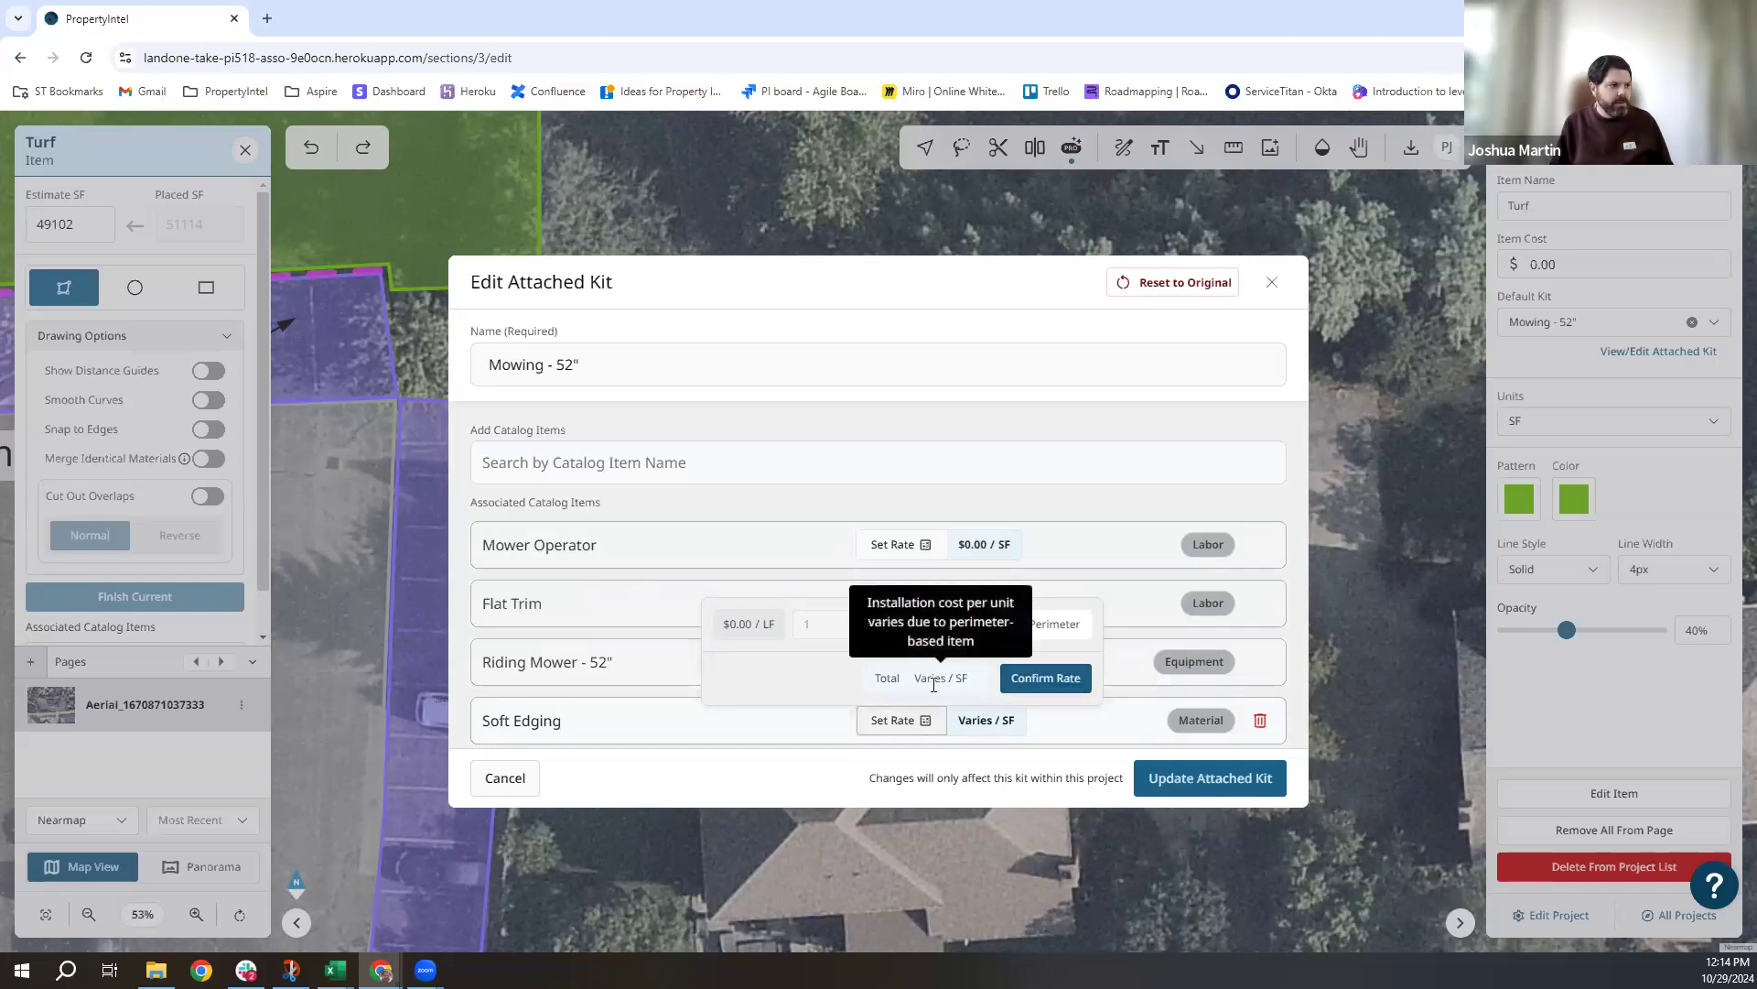
{"action": "left_click", "coordinate": [1044, 678]}
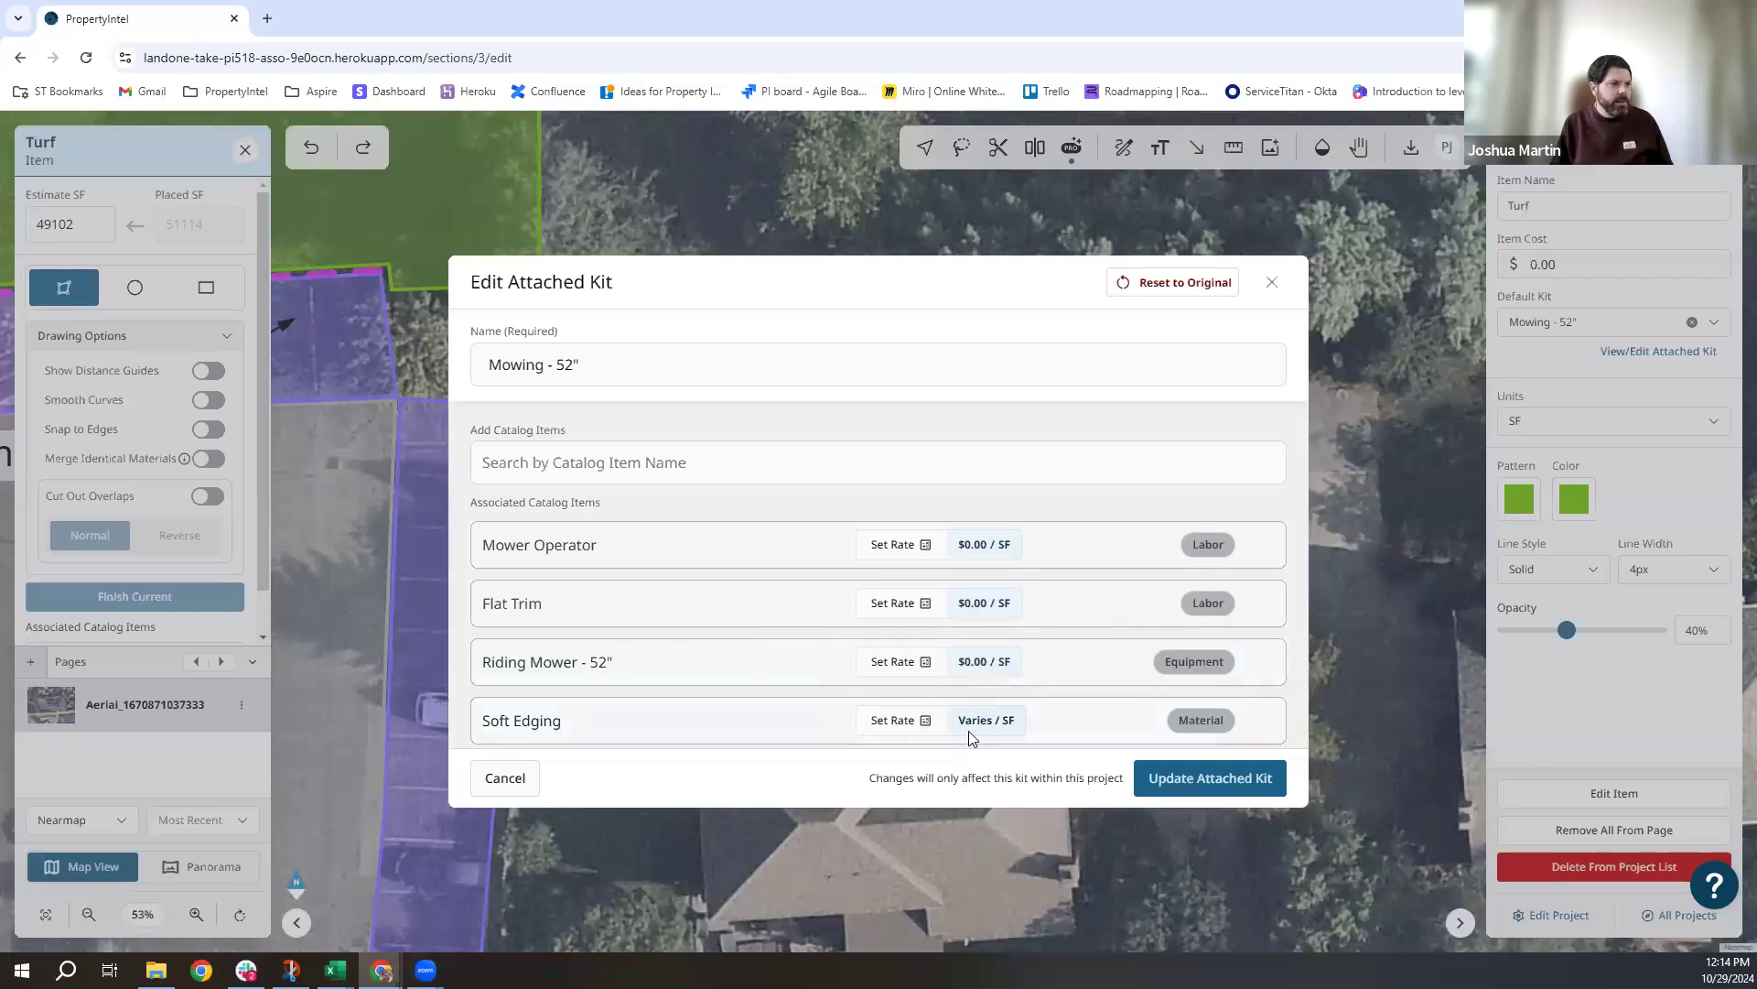
{"action": "left_click", "coordinate": [1194, 779]}
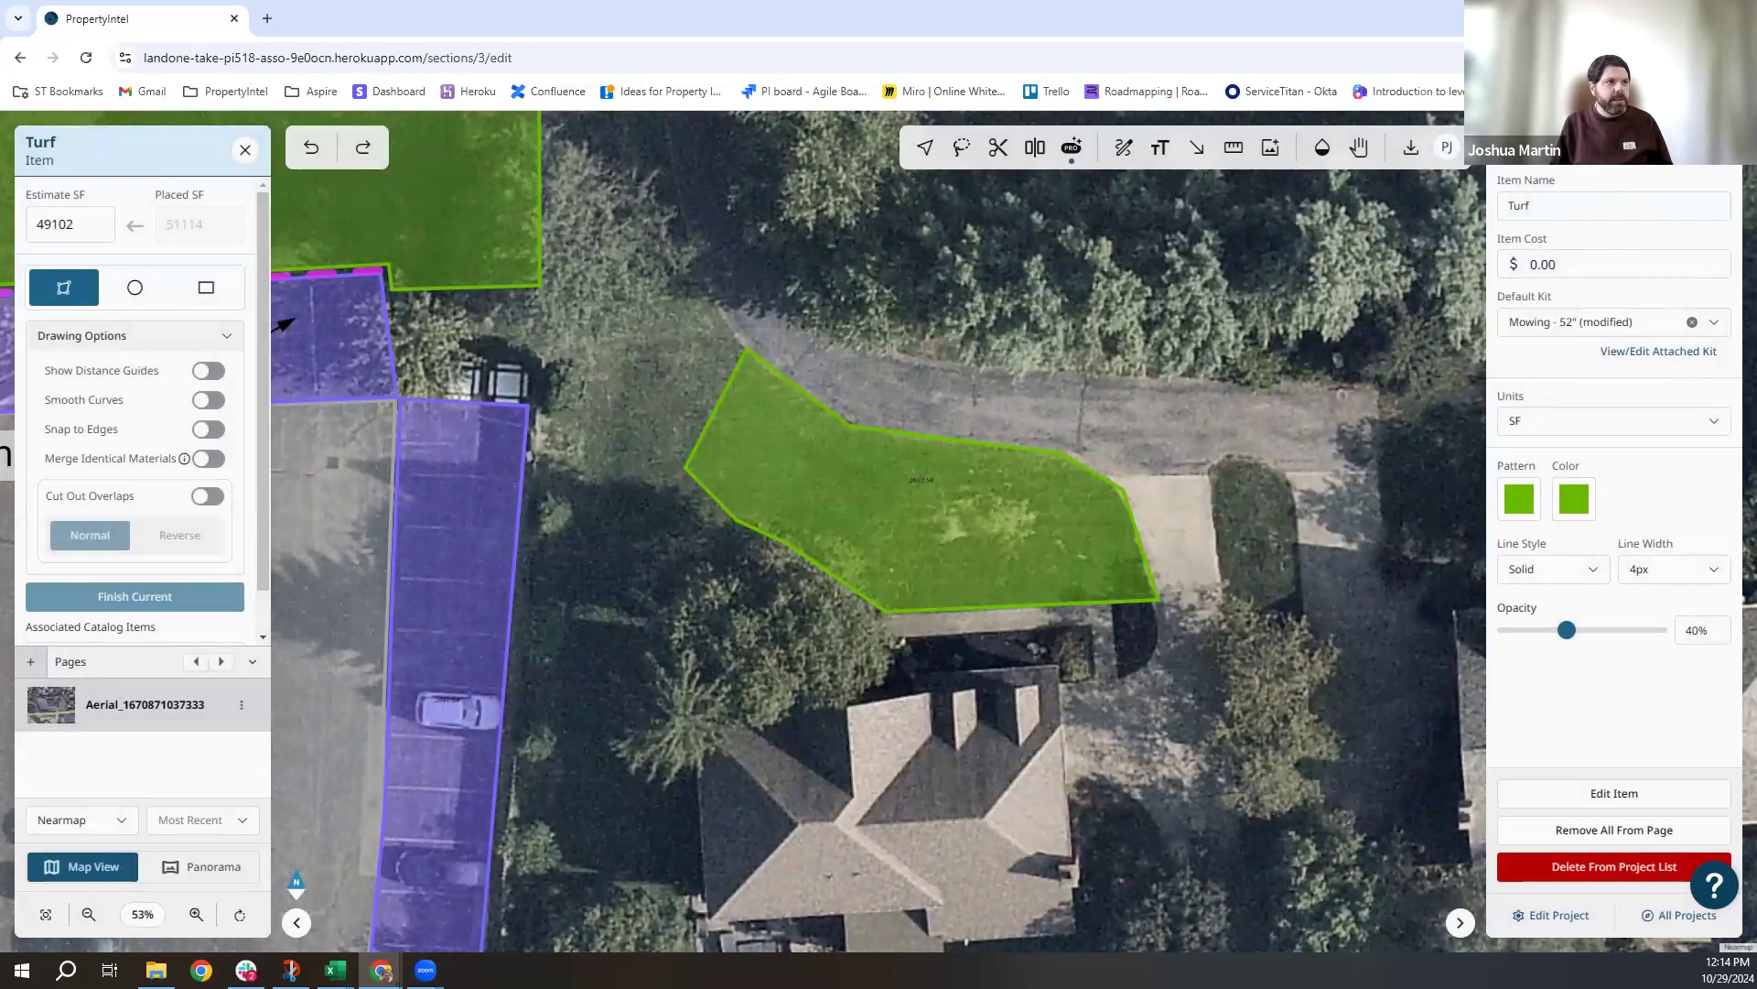
Check the turf's estimate summaries, close the Turf panel, and return to the Catalog list.
{"action": "left_click", "coordinate": [1661, 147]}
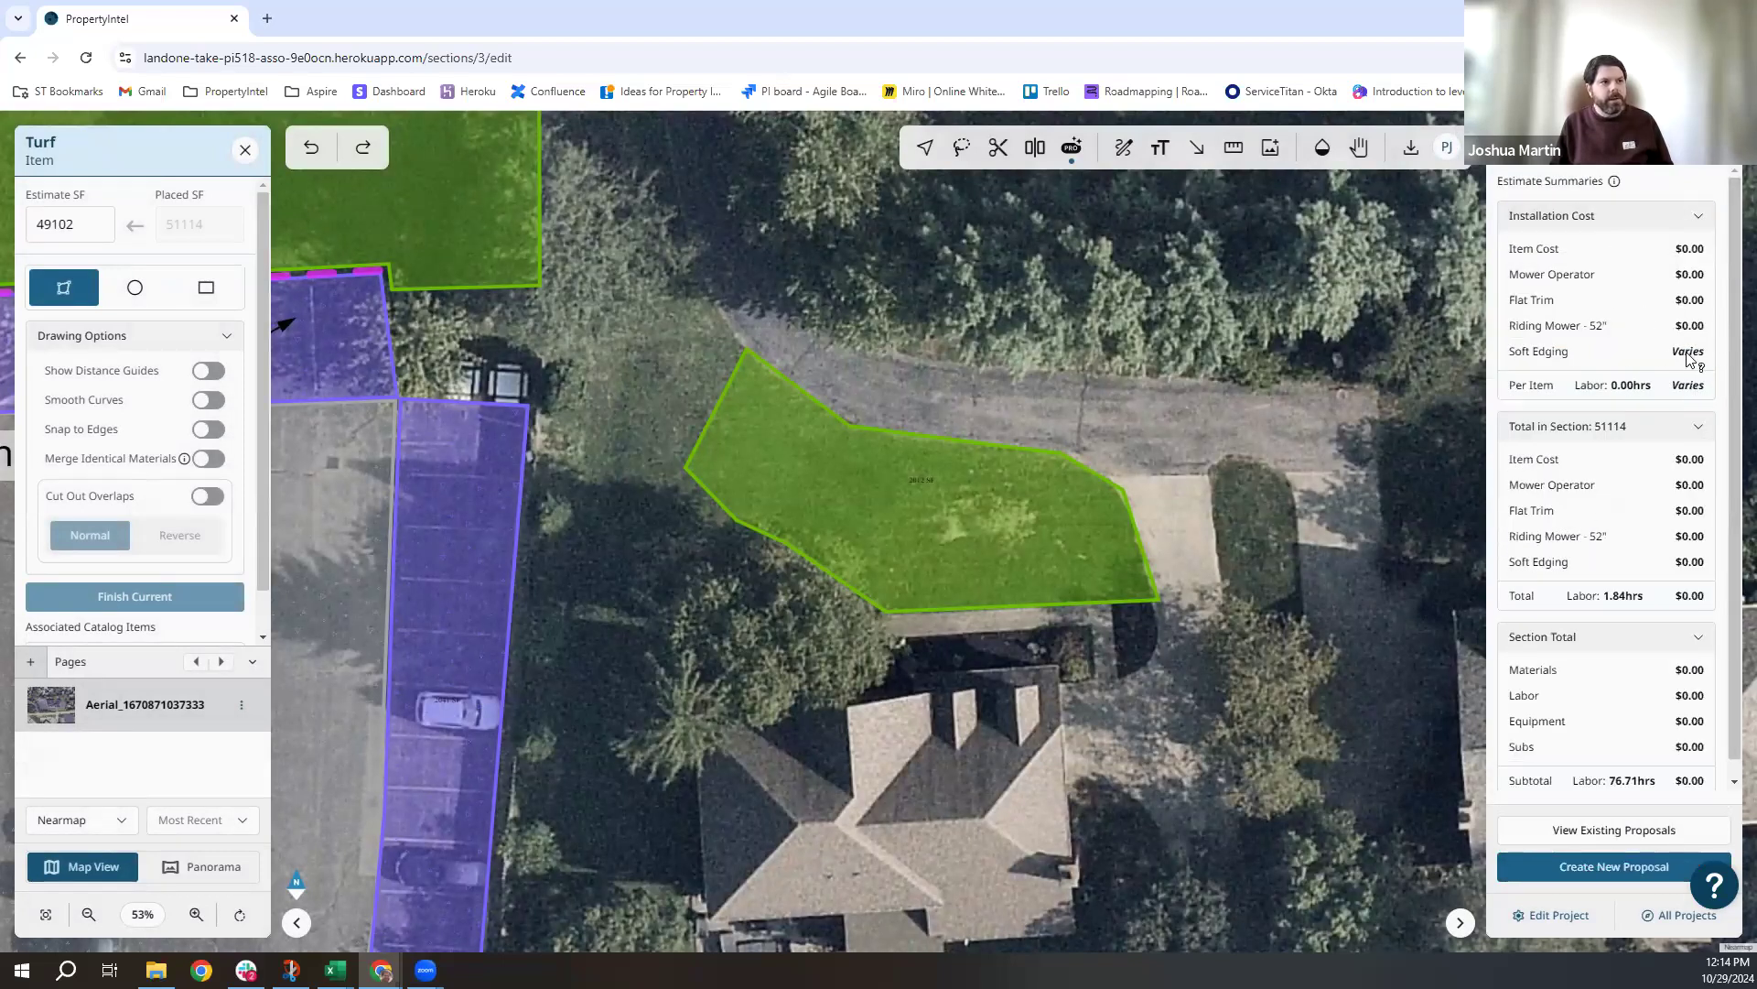
{"action": "mouse_move", "coordinate": [1689, 359]}
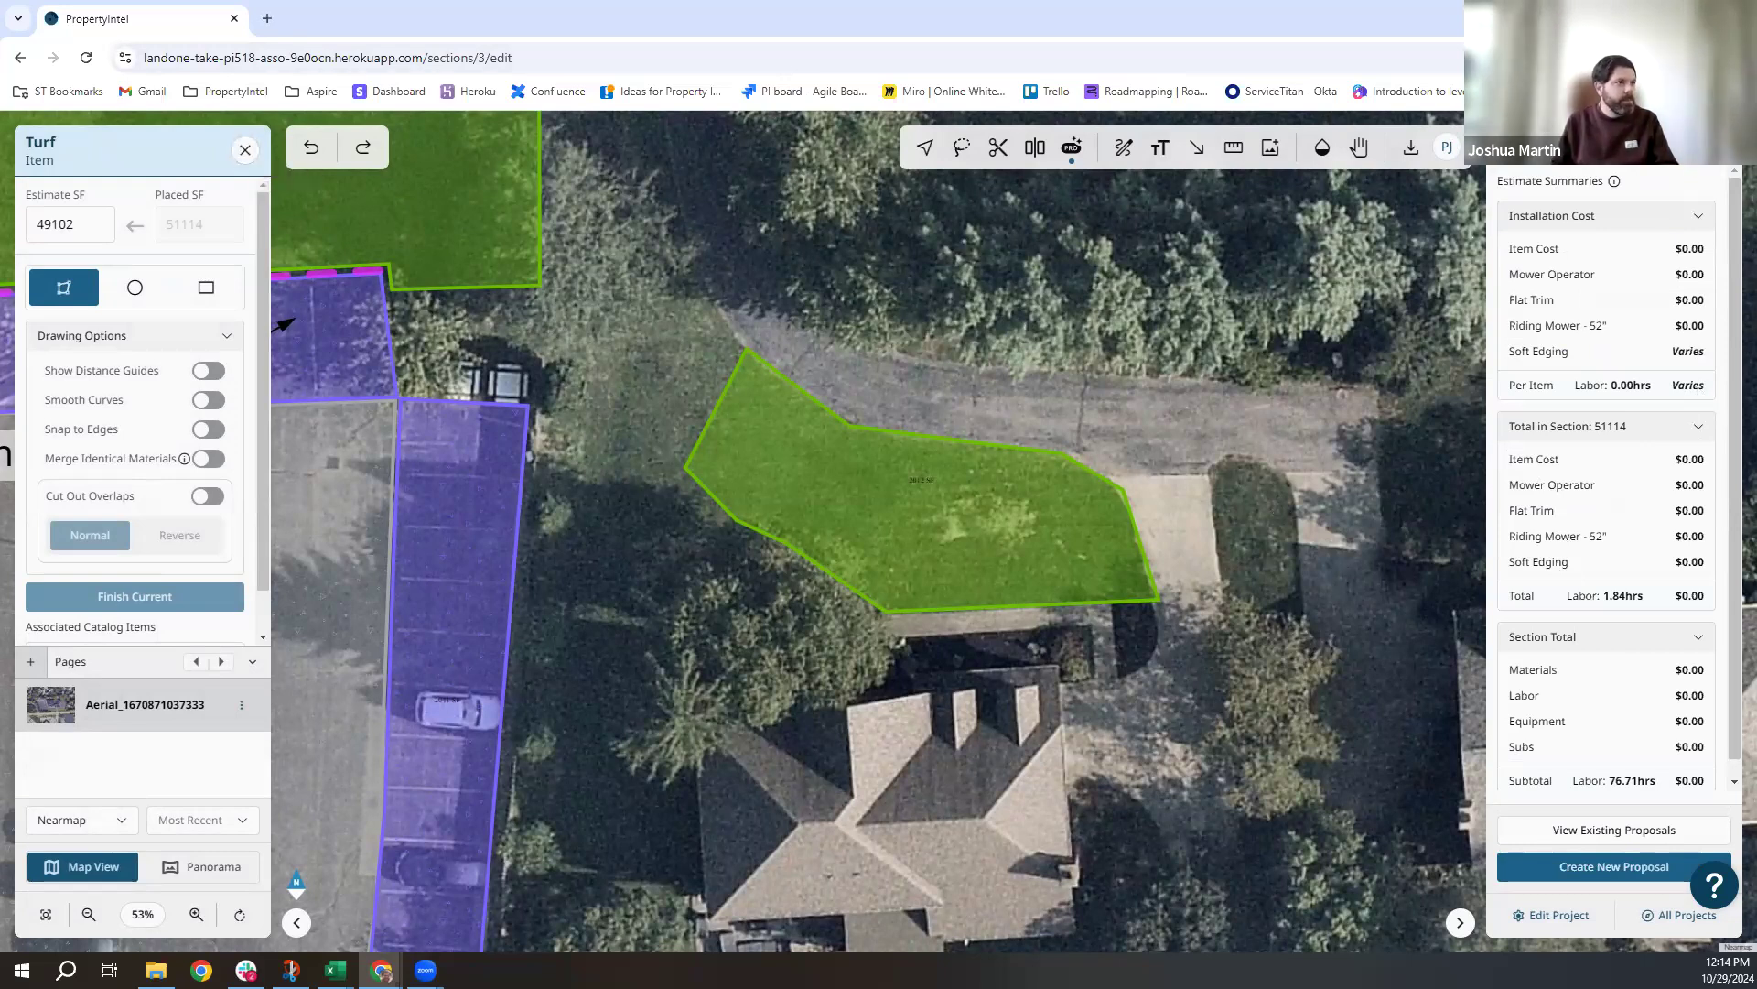
{"action": "left_click", "coordinate": [1550, 145]}
{"action": "left_click", "coordinate": [246, 152]}
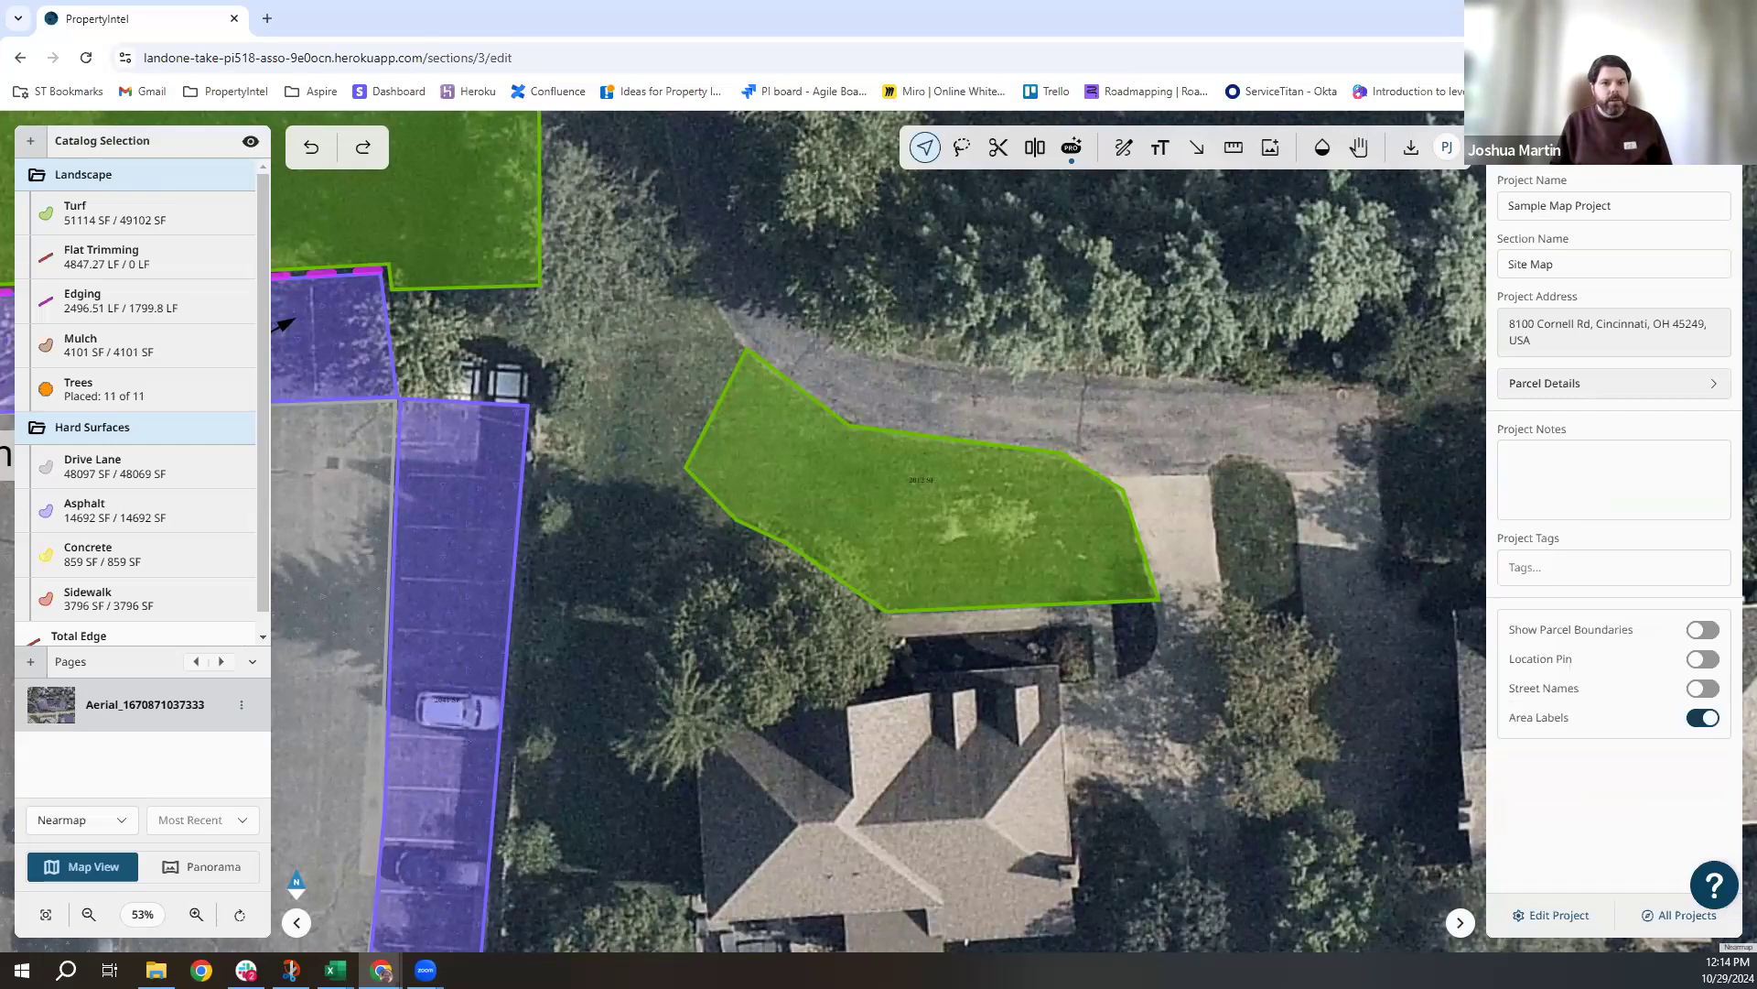
{"action": "key", "text": "alt+Tab"}
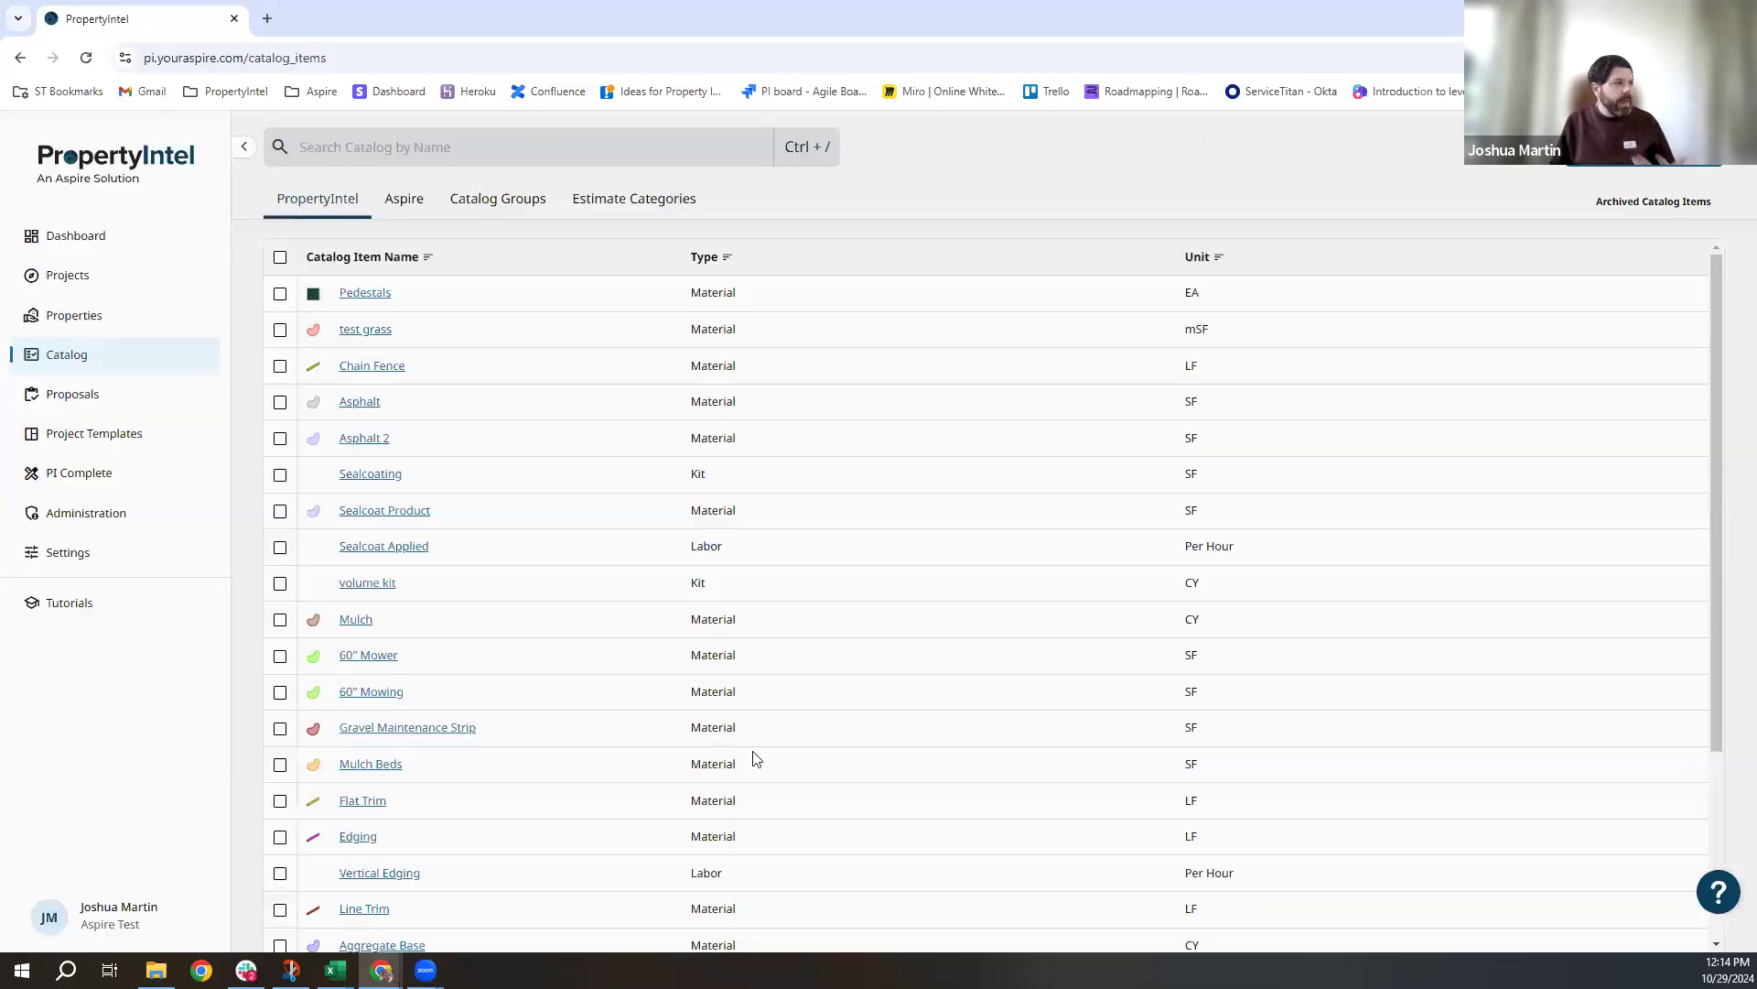
Show Project Templates on the Aspire tab, listing only Aspire Property Takeoff.
{"action": "left_click", "coordinate": [117, 438]}
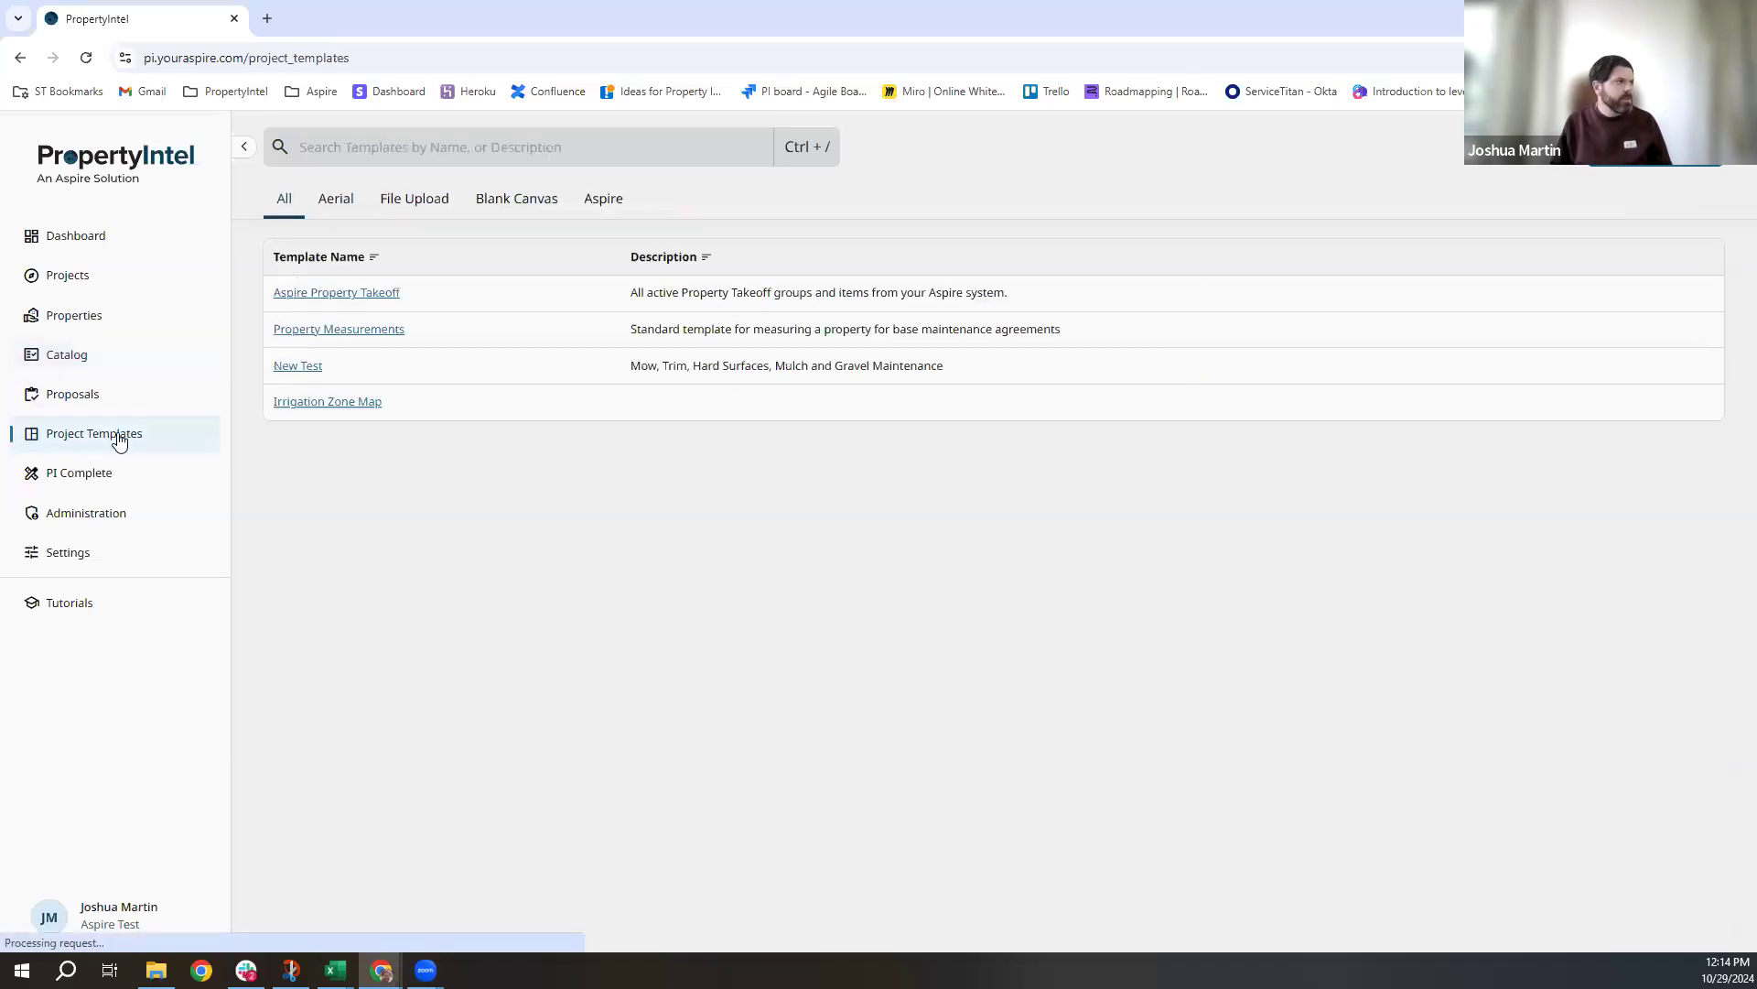
{"action": "left_click", "coordinate": [606, 202]}
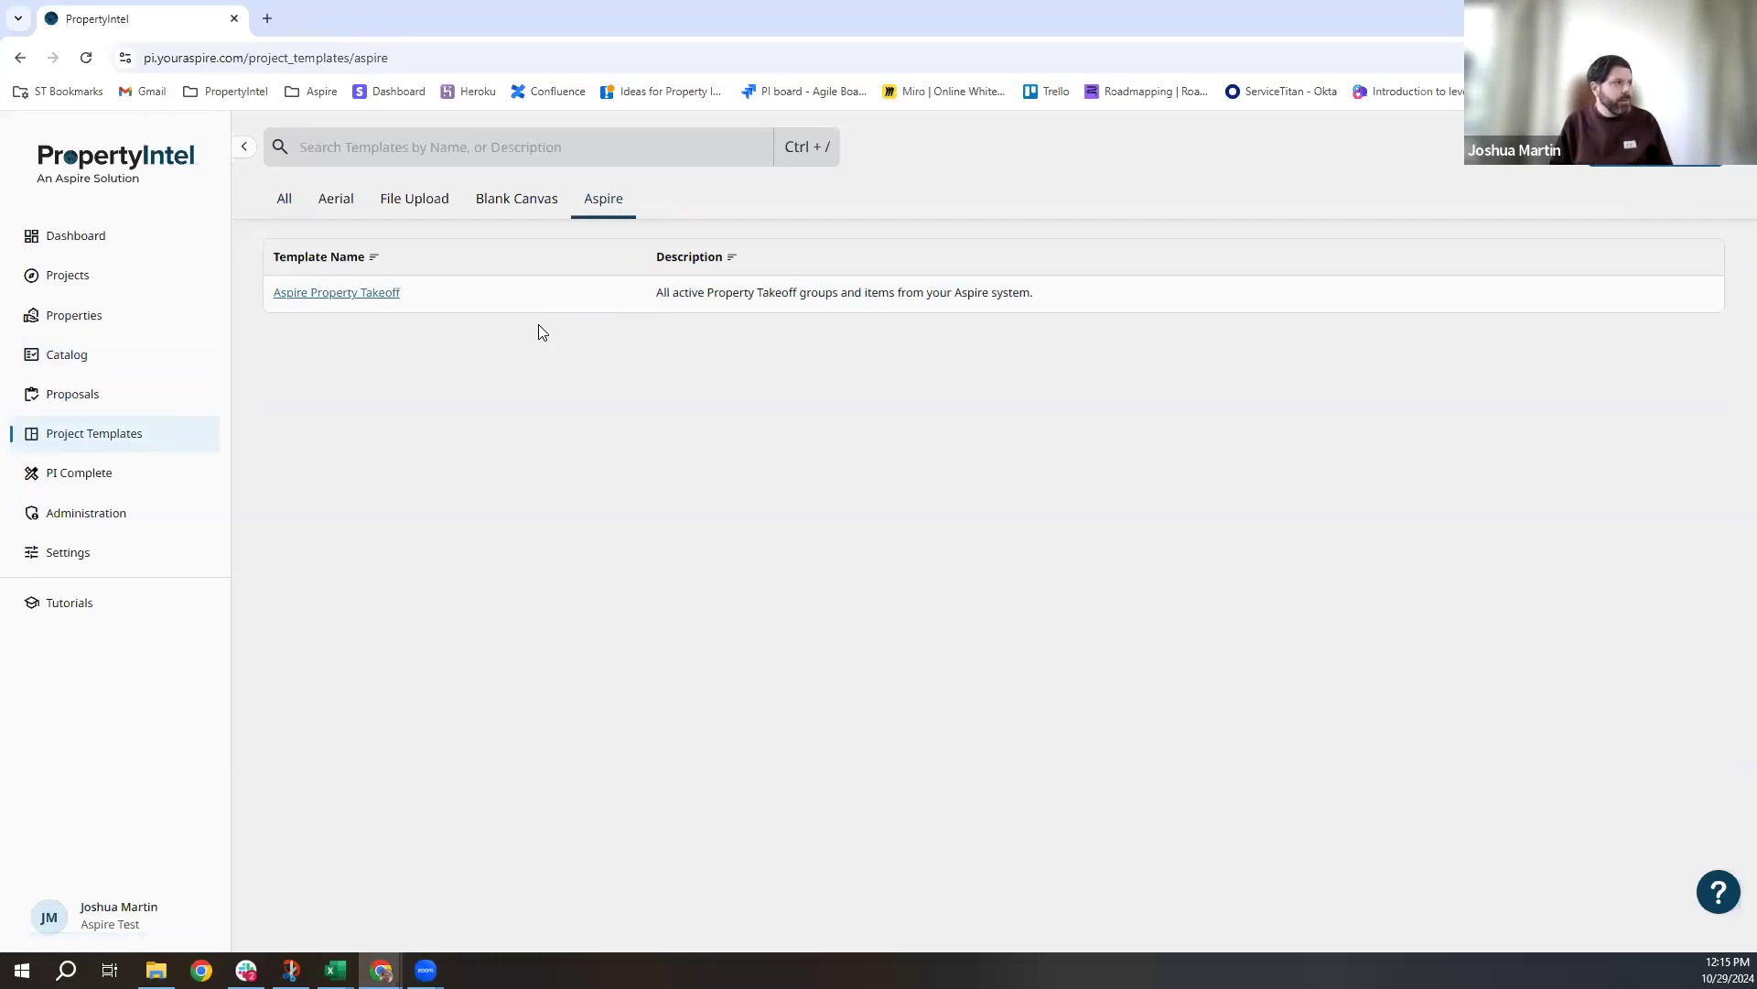
Open the Aspire Property Takeoff template and expand its Turf Areas group to review the items.
{"action": "left_click", "coordinate": [367, 295]}
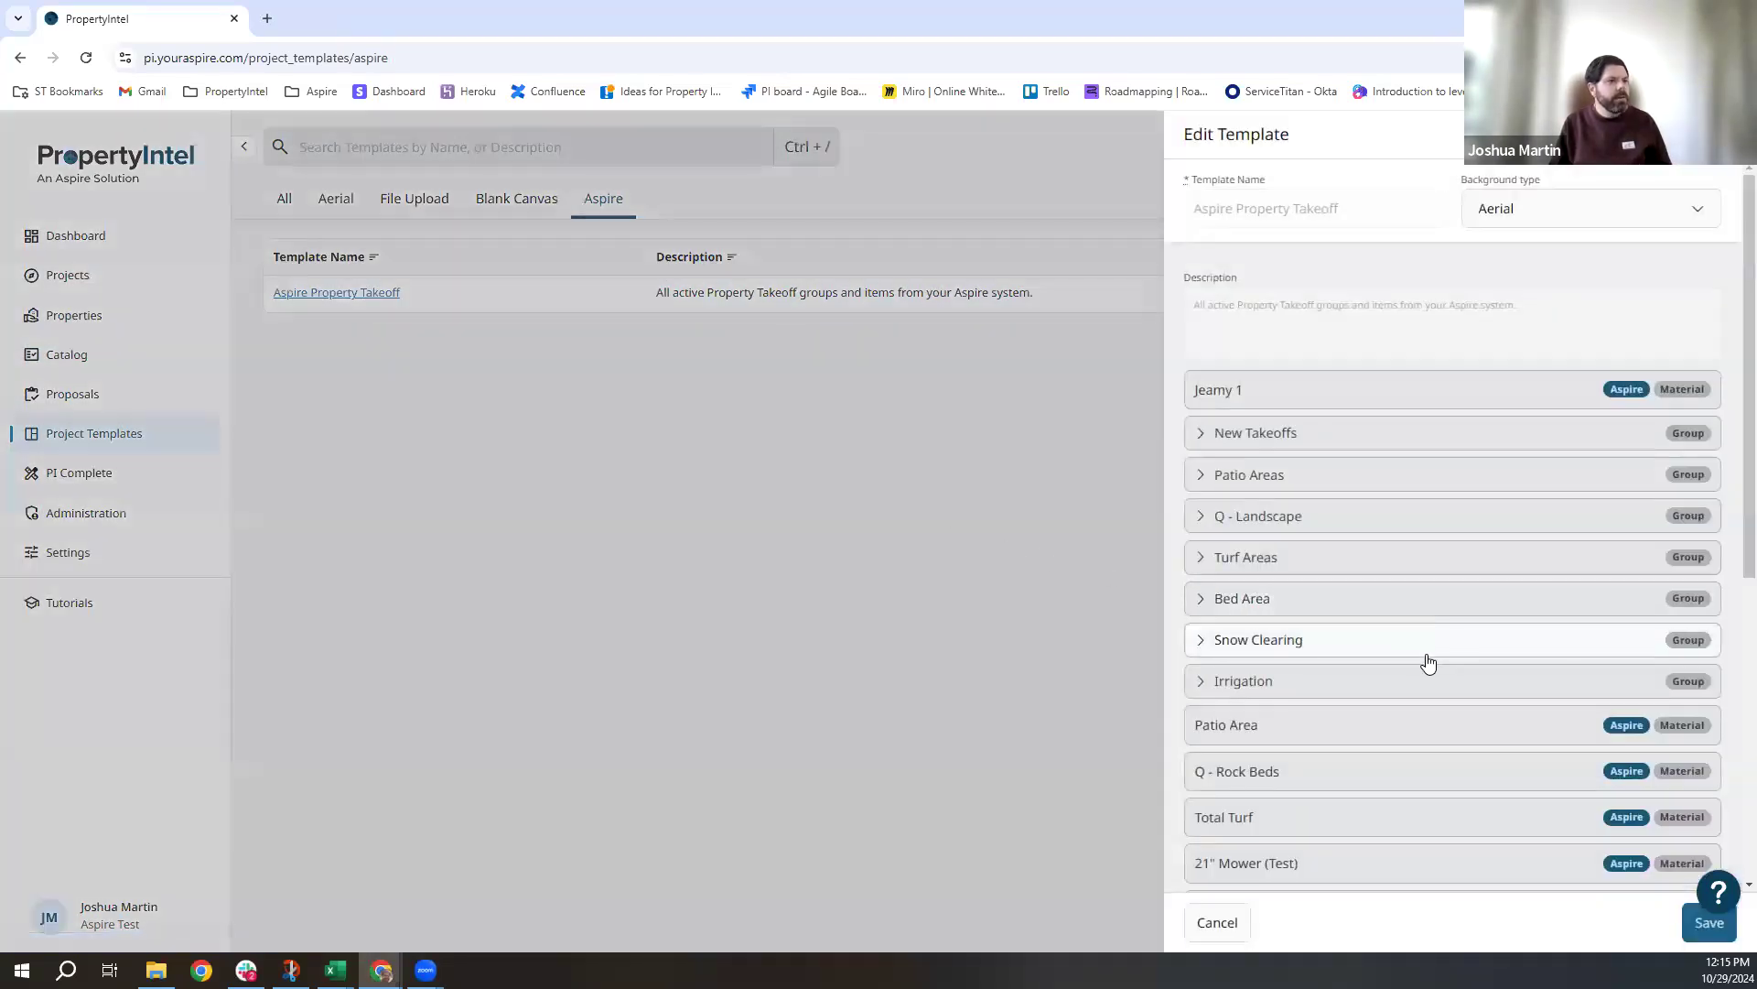
{"action": "scroll", "coordinate": [1461, 452], "scroll_direction": "down", "scroll_amount": 4}
{"action": "scroll", "coordinate": [1389, 608], "scroll_direction": "up", "scroll_amount": 4}
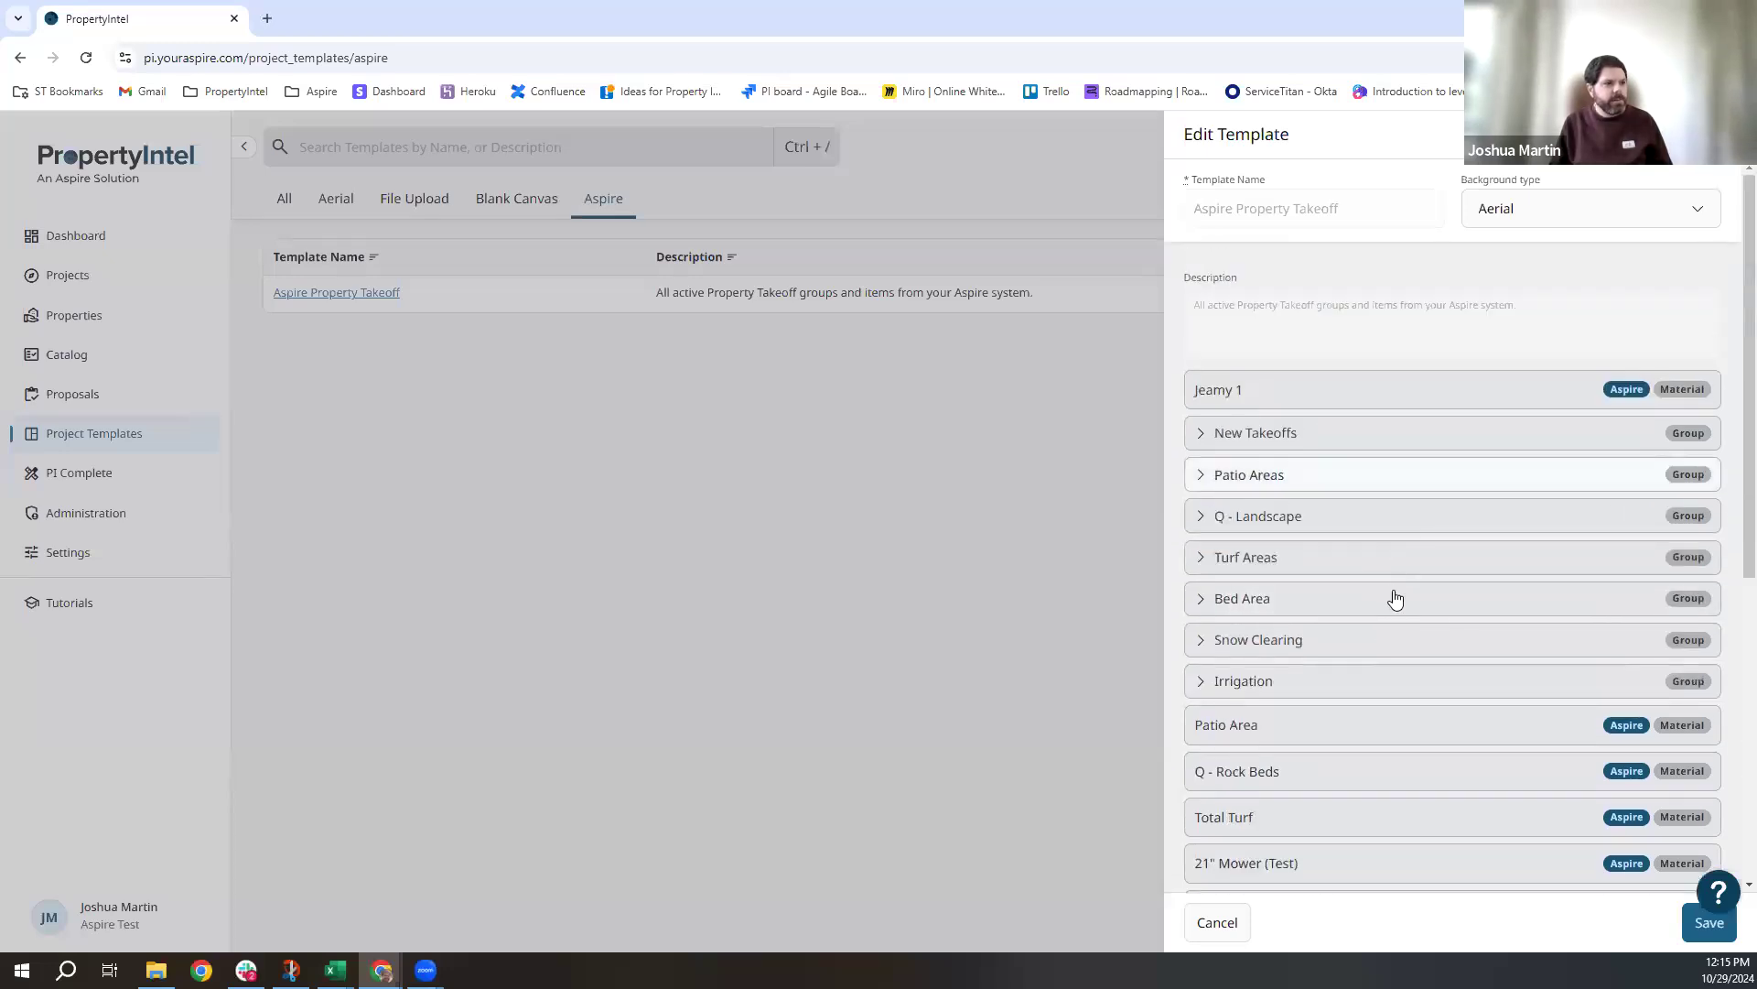
{"action": "scroll", "coordinate": [1392, 600], "scroll_direction": "down", "scroll_amount": 2}
{"action": "scroll", "coordinate": [1384, 633], "scroll_direction": "down", "scroll_amount": 4}
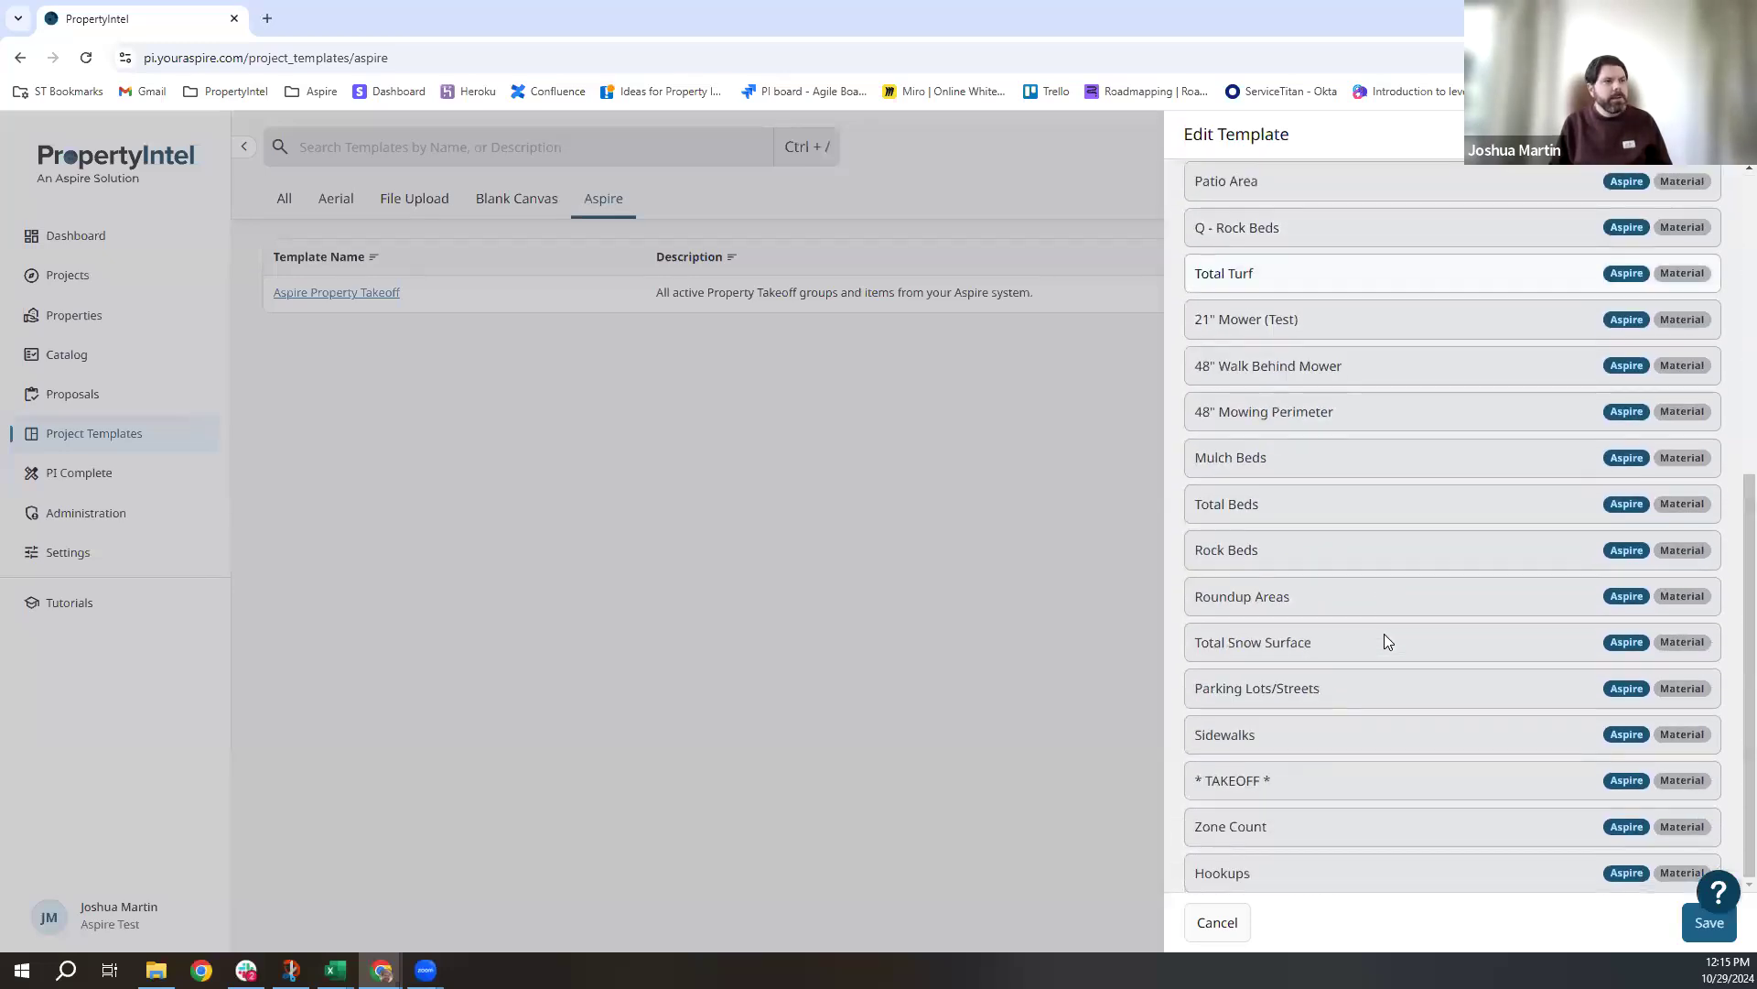
{"action": "scroll", "coordinate": [1384, 634], "scroll_direction": "up", "scroll_amount": 5}
{"action": "scroll", "coordinate": [1384, 641], "scroll_direction": "up", "scroll_amount": 1}
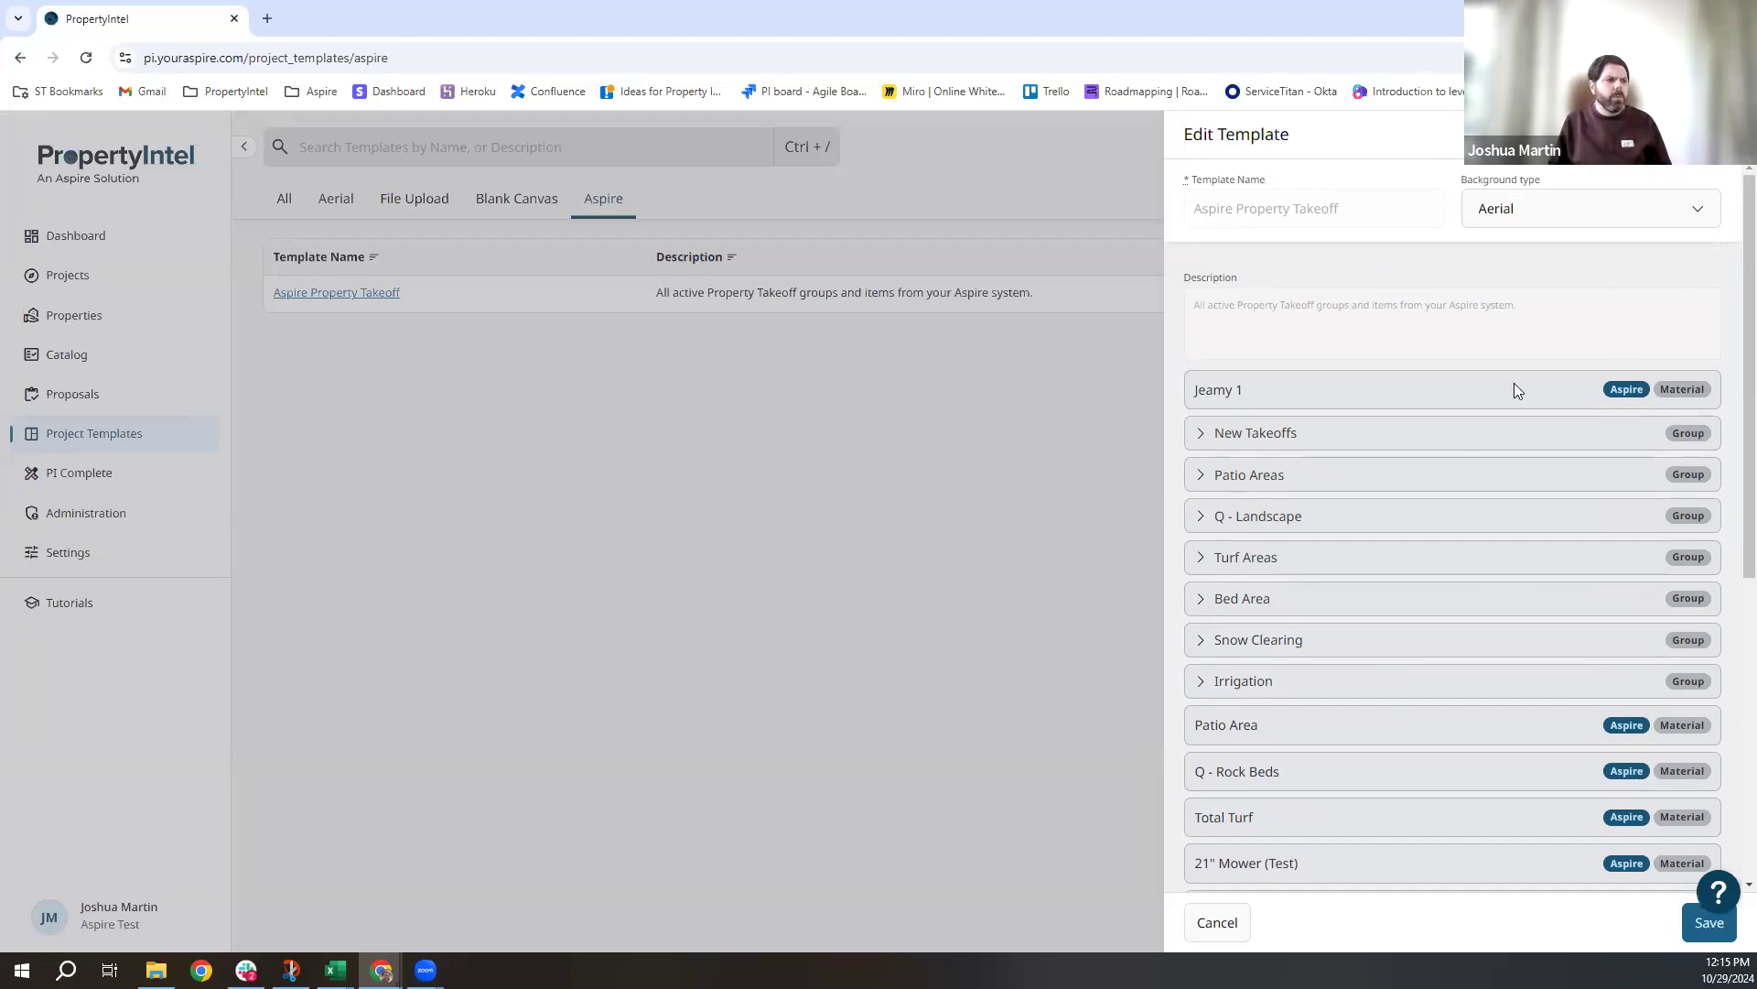
{"action": "scroll", "coordinate": [1443, 499], "scroll_direction": "down", "scroll_amount": 1}
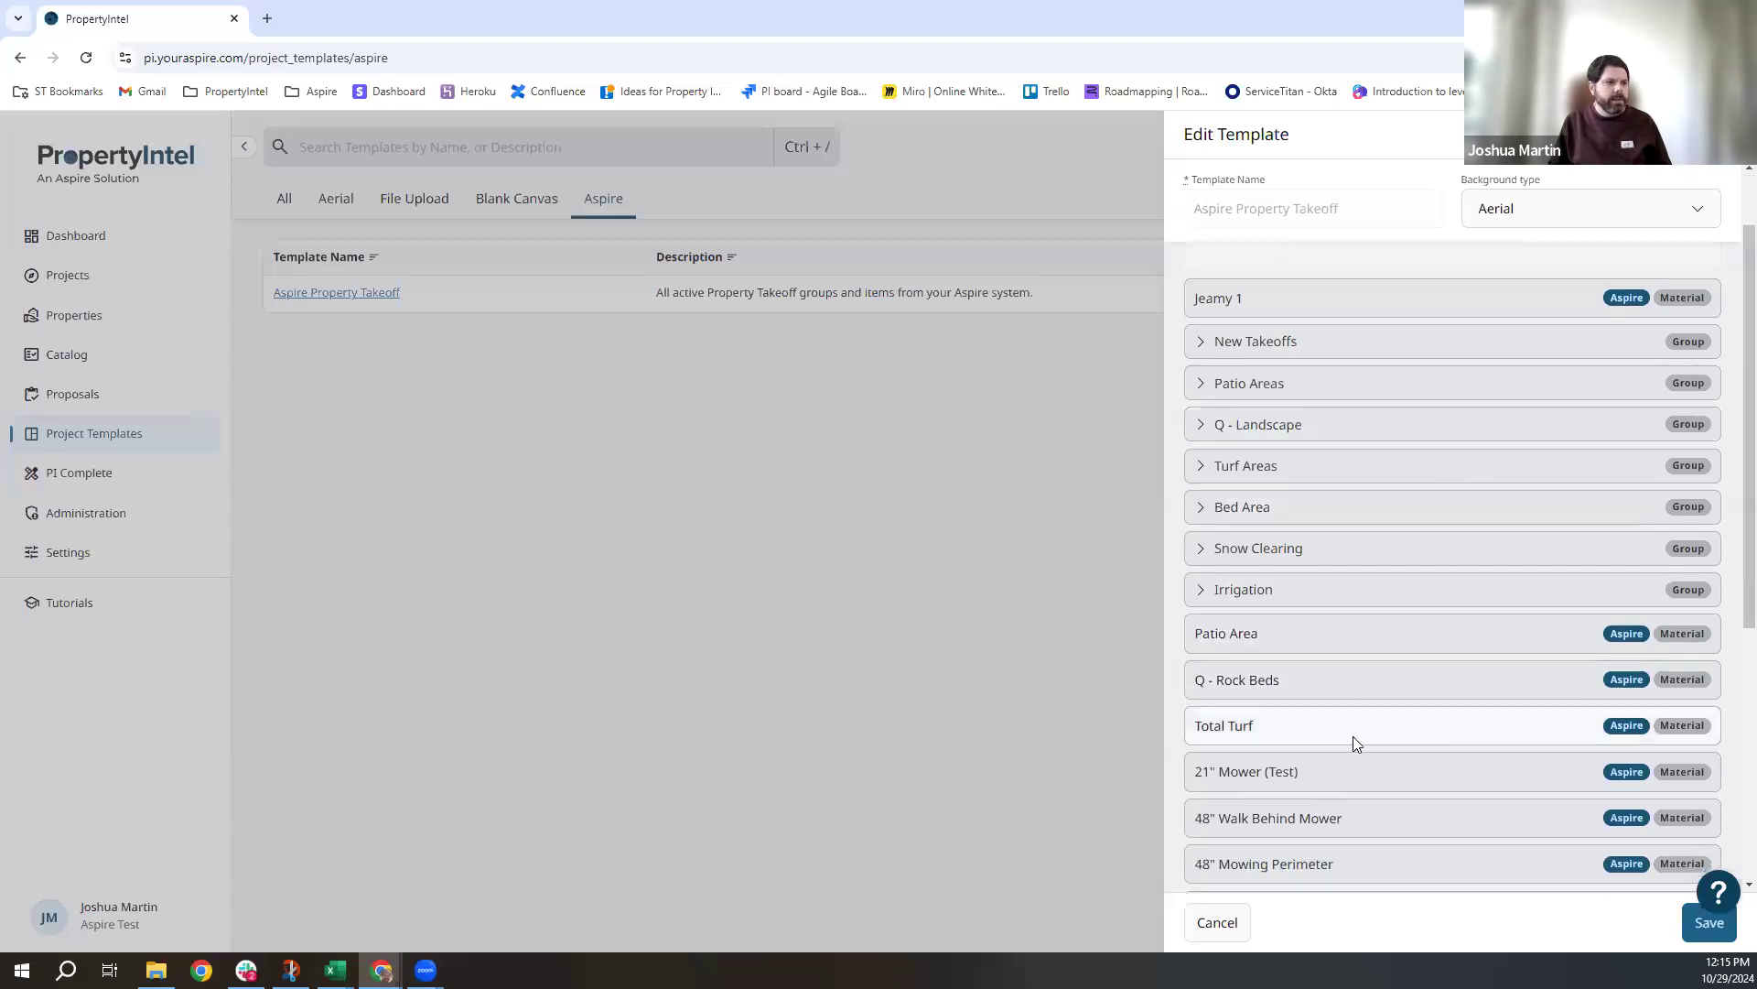
{"action": "left_click", "coordinate": [1199, 474]}
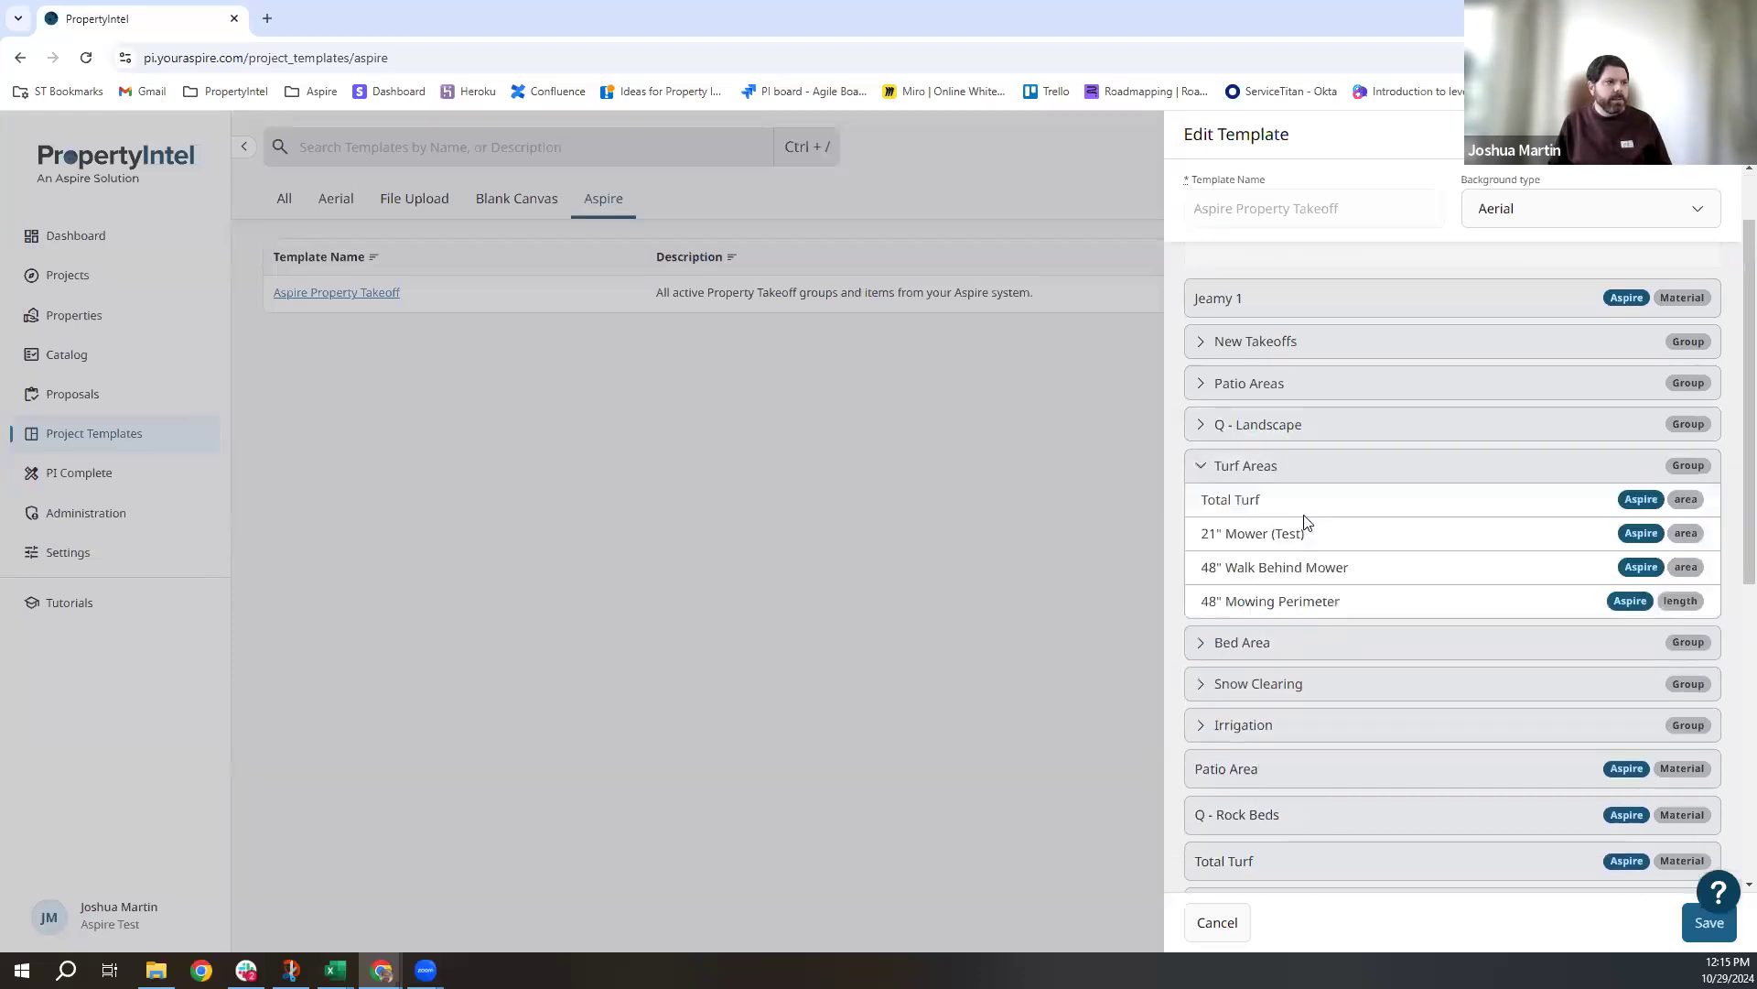
{"action": "scroll", "coordinate": [1309, 526], "scroll_direction": "down", "scroll_amount": 1}
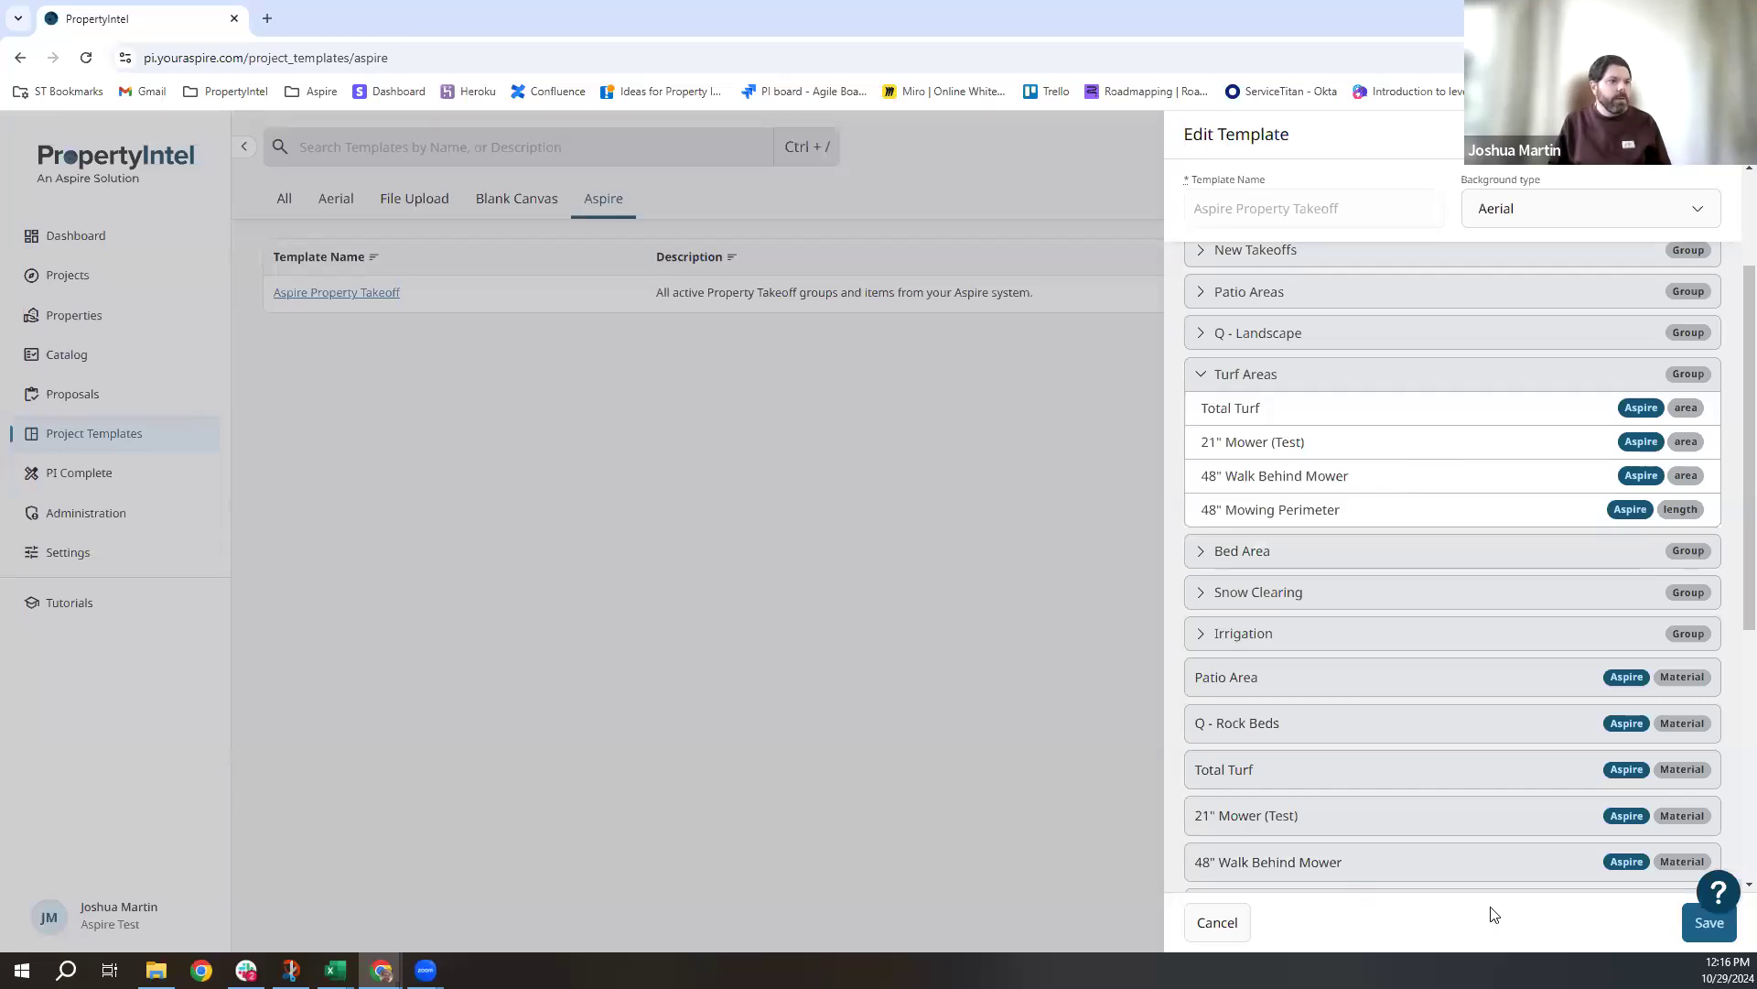
Cancel the template without saving and advance the slideshow to the Roadmap preview slide.
{"action": "left_click", "coordinate": [1218, 922]}
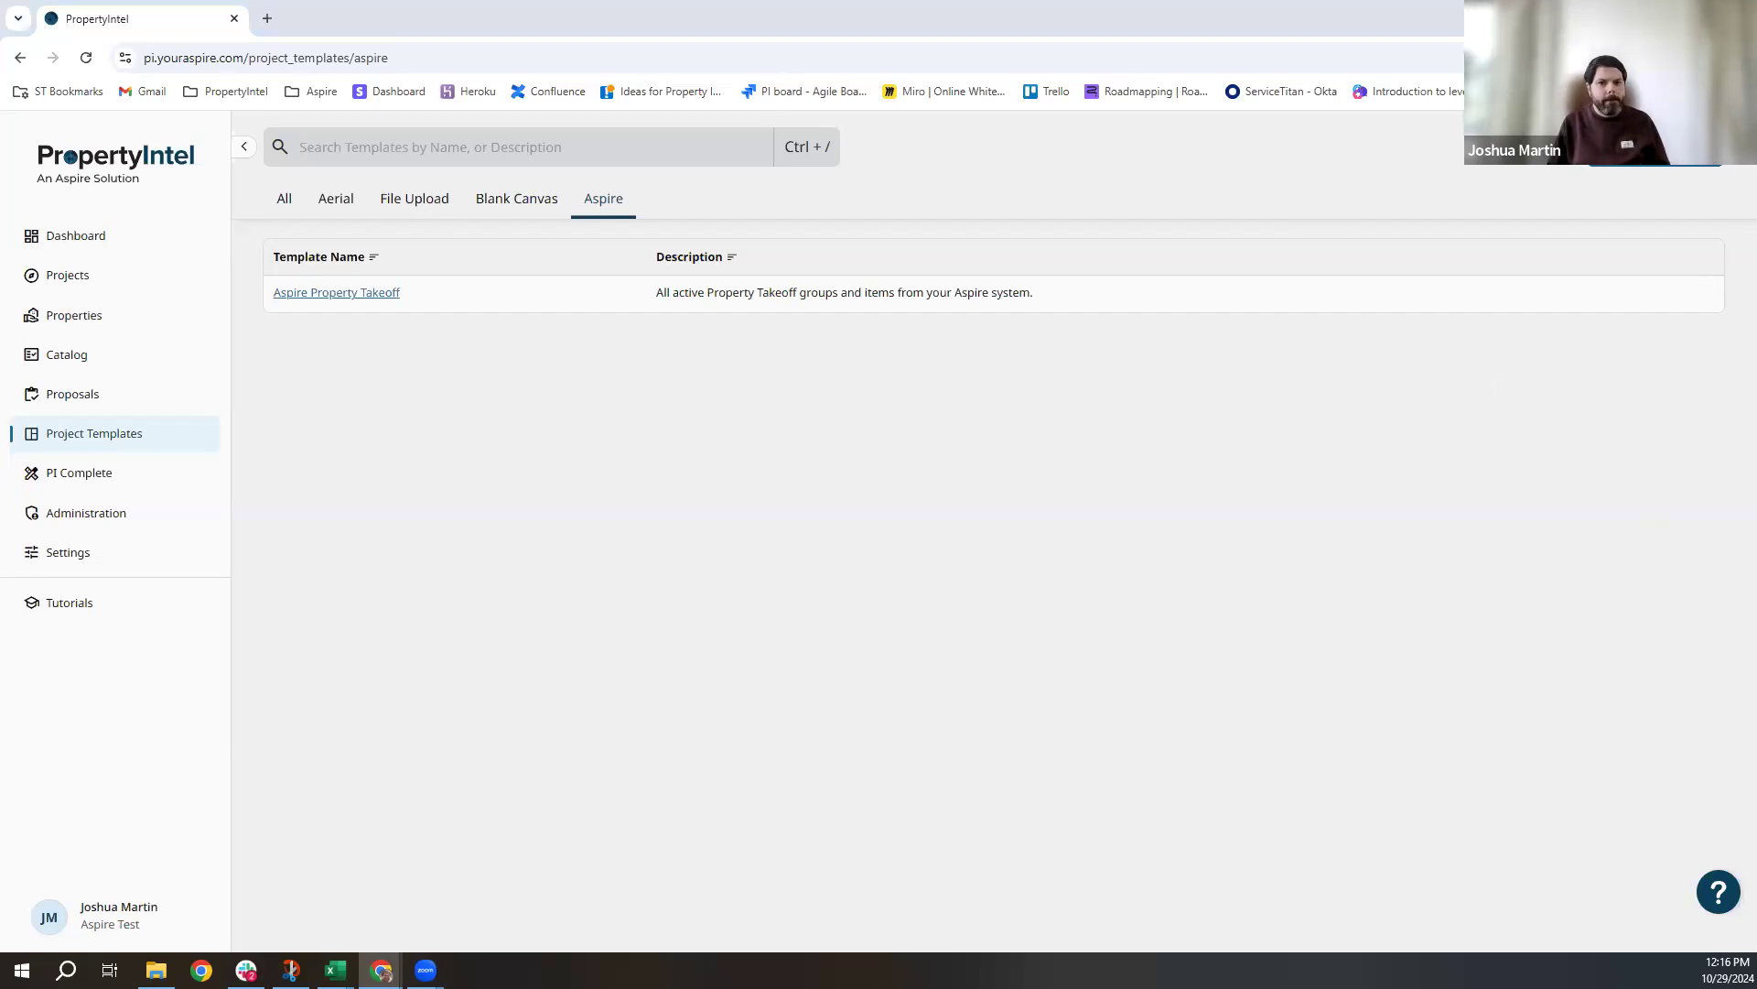
{"action": "key", "text": "alt+Tab"}
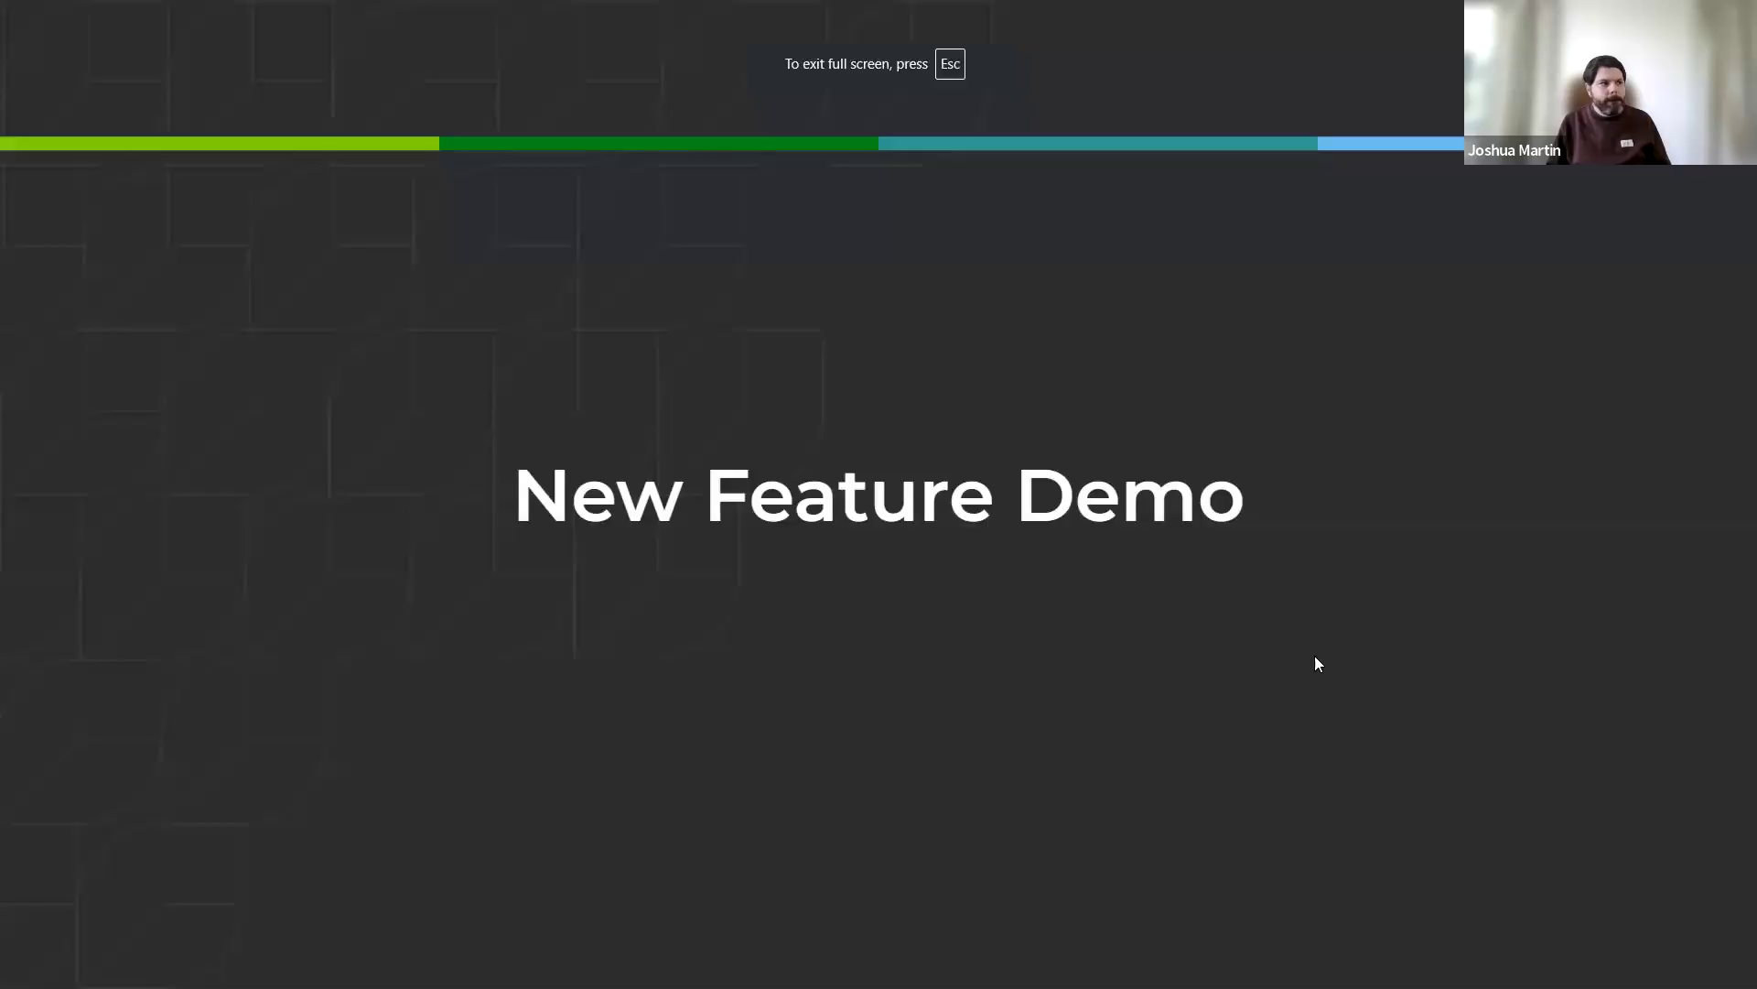
{"action": "left_click", "coordinate": [1324, 668]}
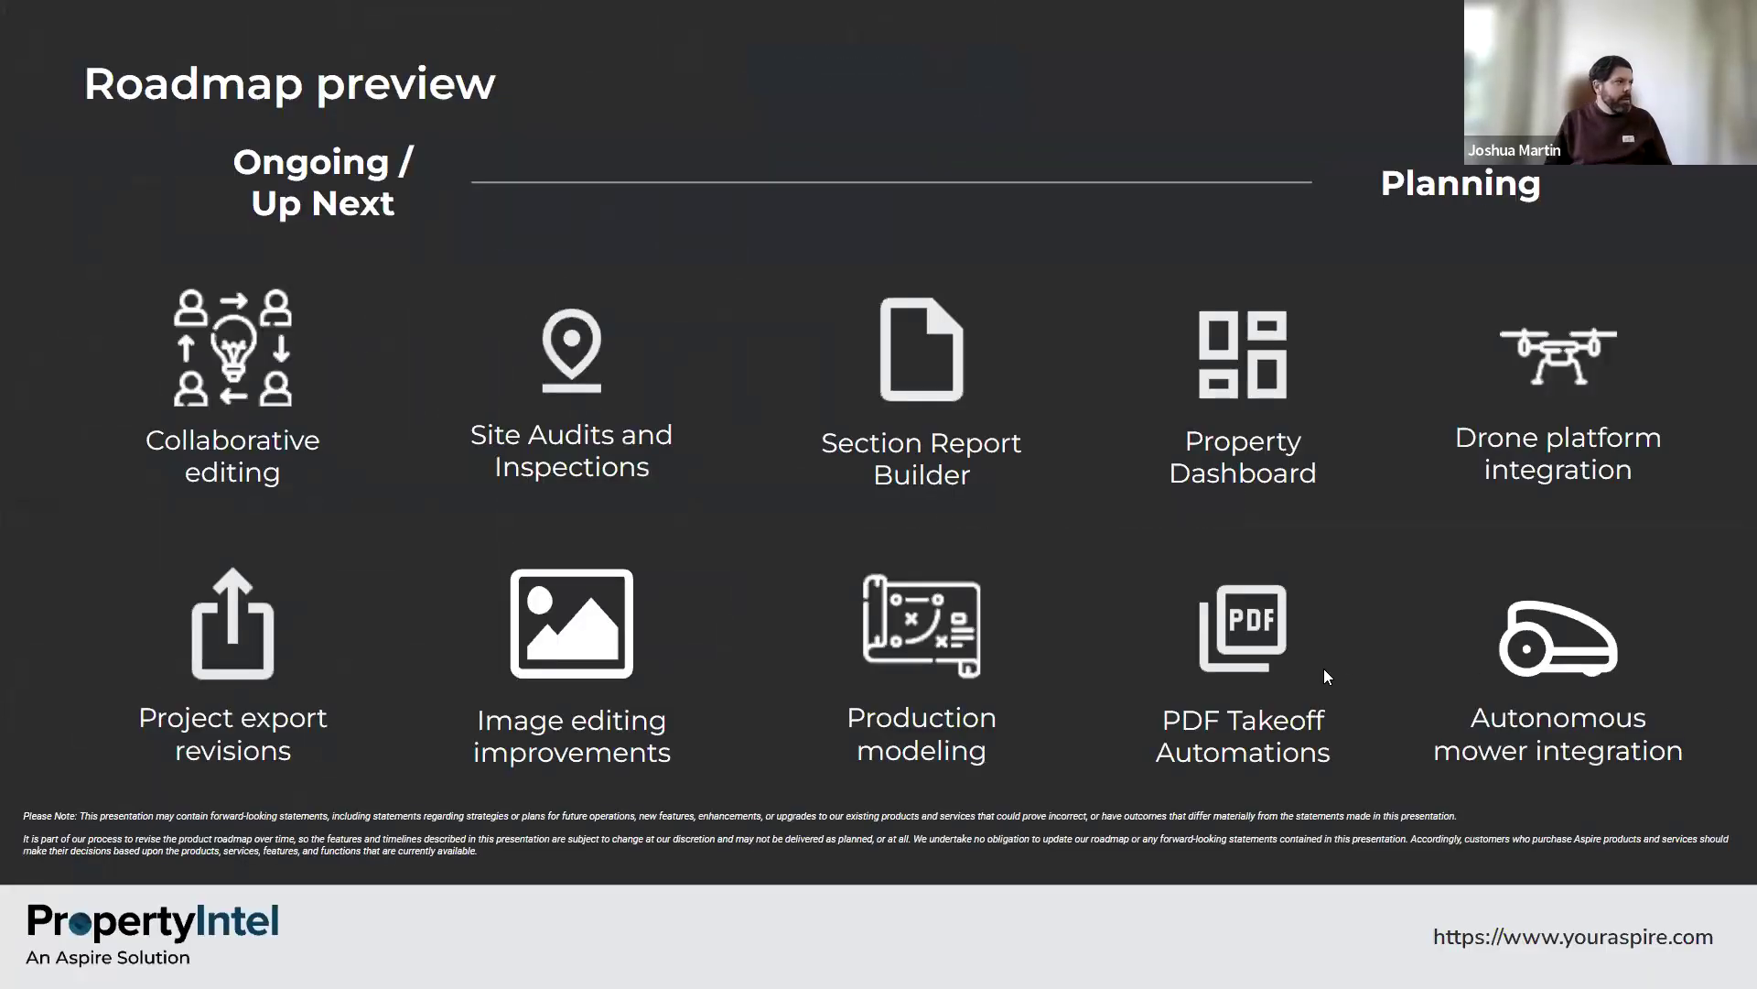